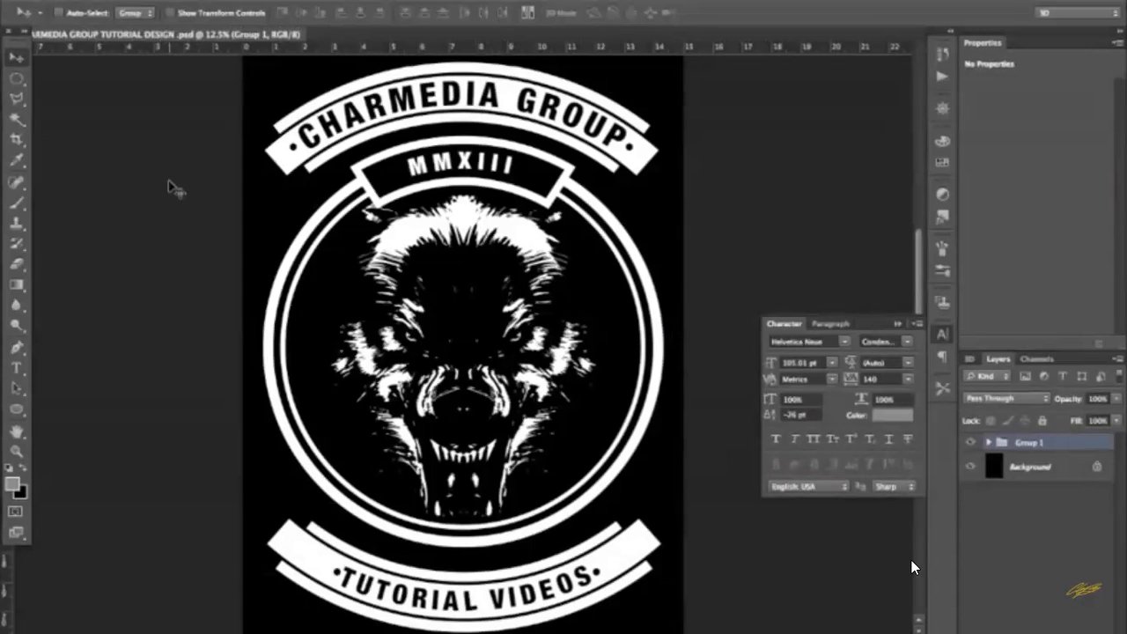
- Start a new document and set its resolution to 300 pixels/inch
{"action": "mouse_move", "coordinate": [687, 451]}
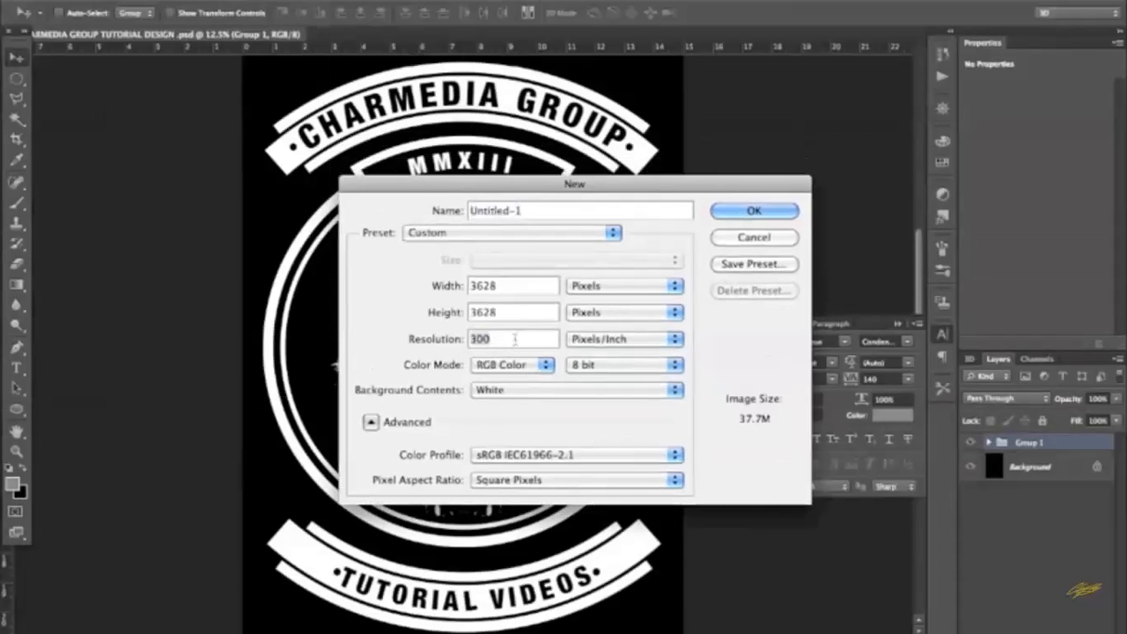
{"action": "type", "text": "72"}
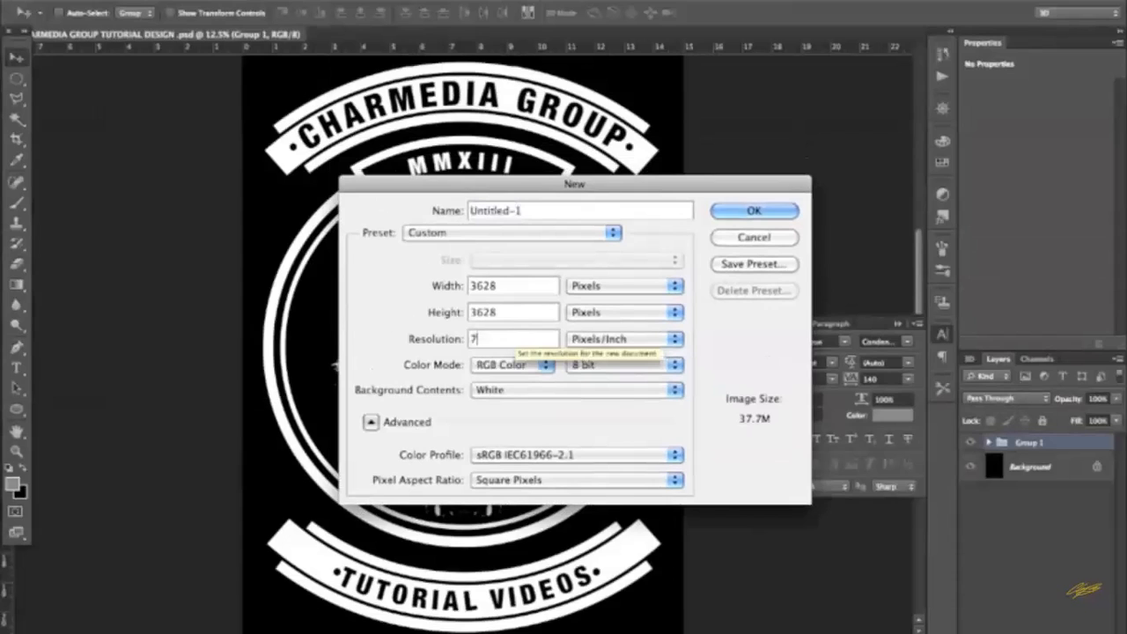
{"action": "key", "text": "BackSpace"}
{"action": "key", "text": "BackSpace"}
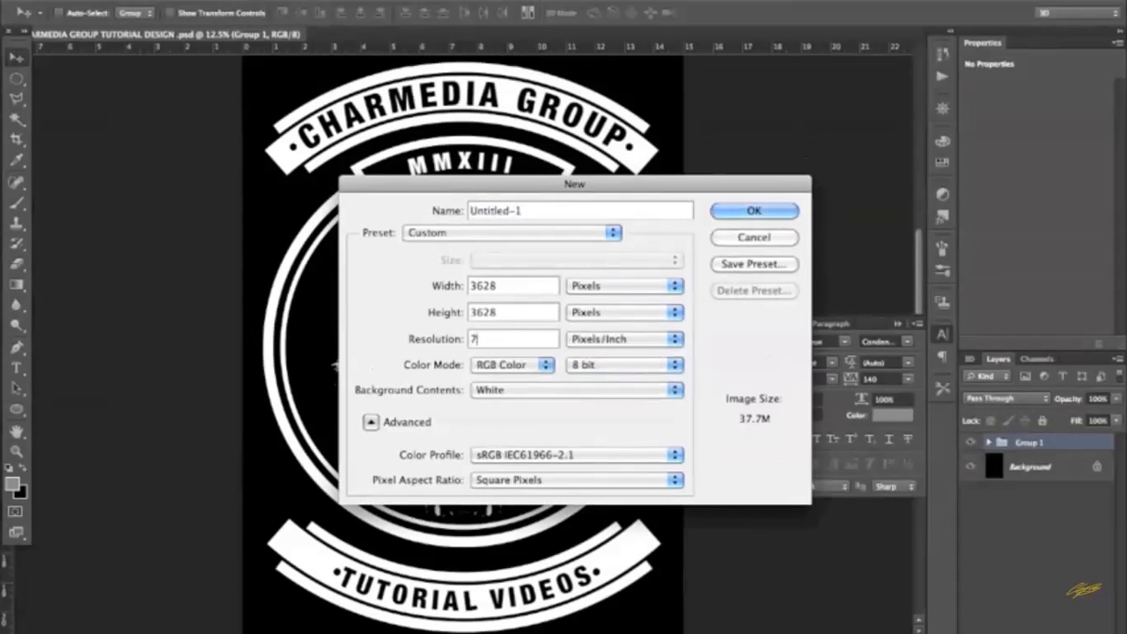
{"action": "type", "text": "300"}
- Set the new document's size to 15 inches wide and 22 inches high
{"action": "double_click", "coordinate": [499, 287]}
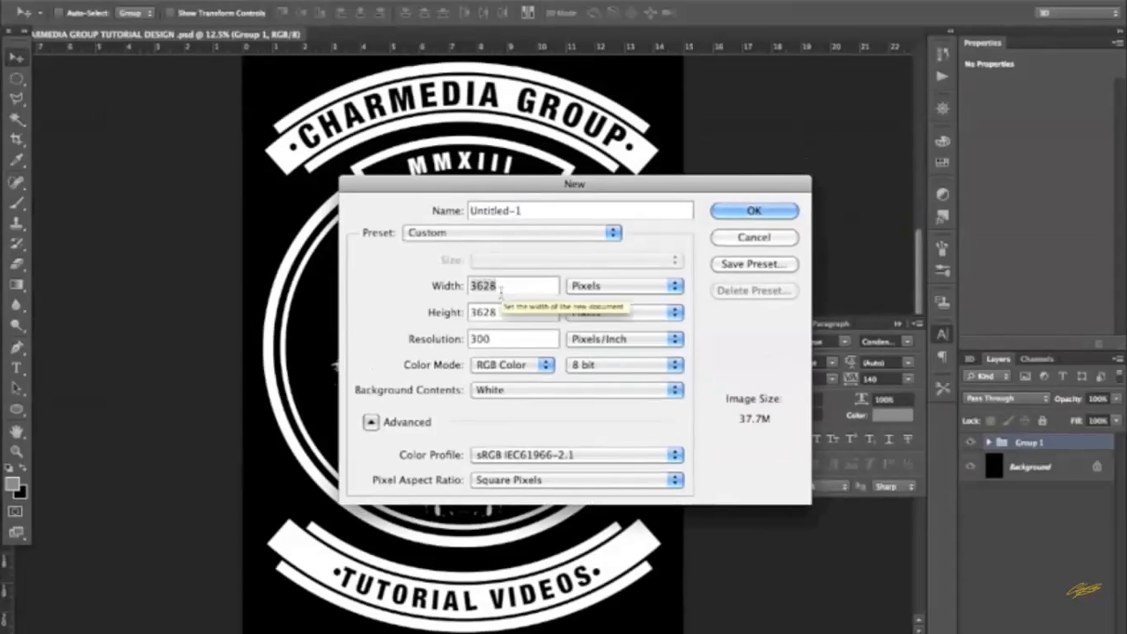
{"action": "left_click", "coordinate": [601, 295]}
{"action": "left_click", "coordinate": [609, 305]}
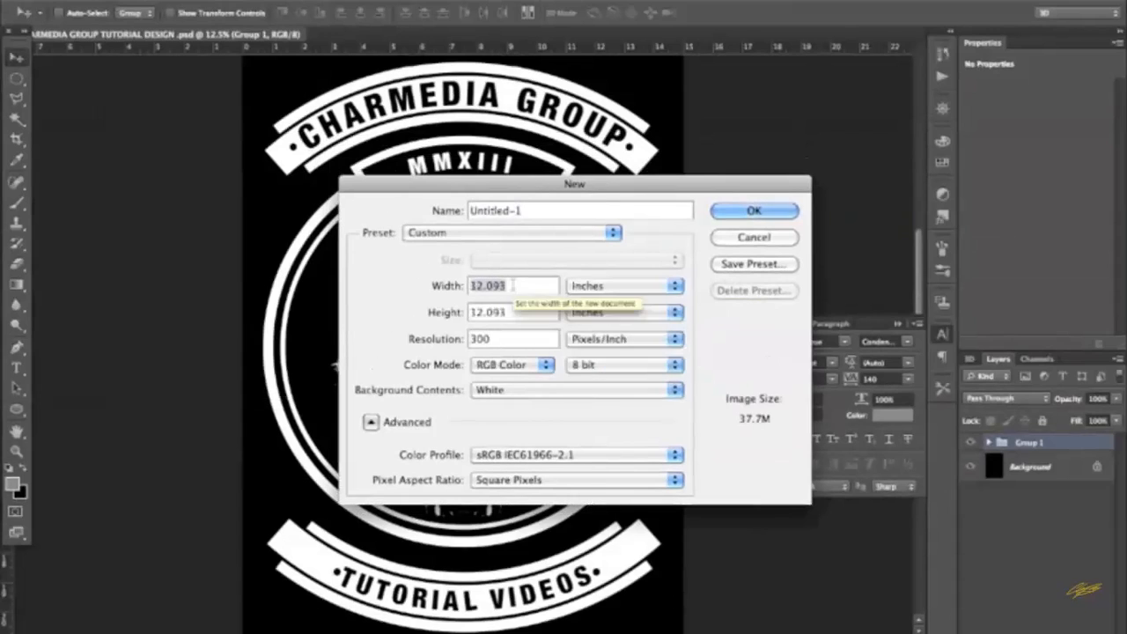
{"action": "type", "text": "15"}
{"action": "key", "text": "Tab"}
{"action": "type", "text": "22"}
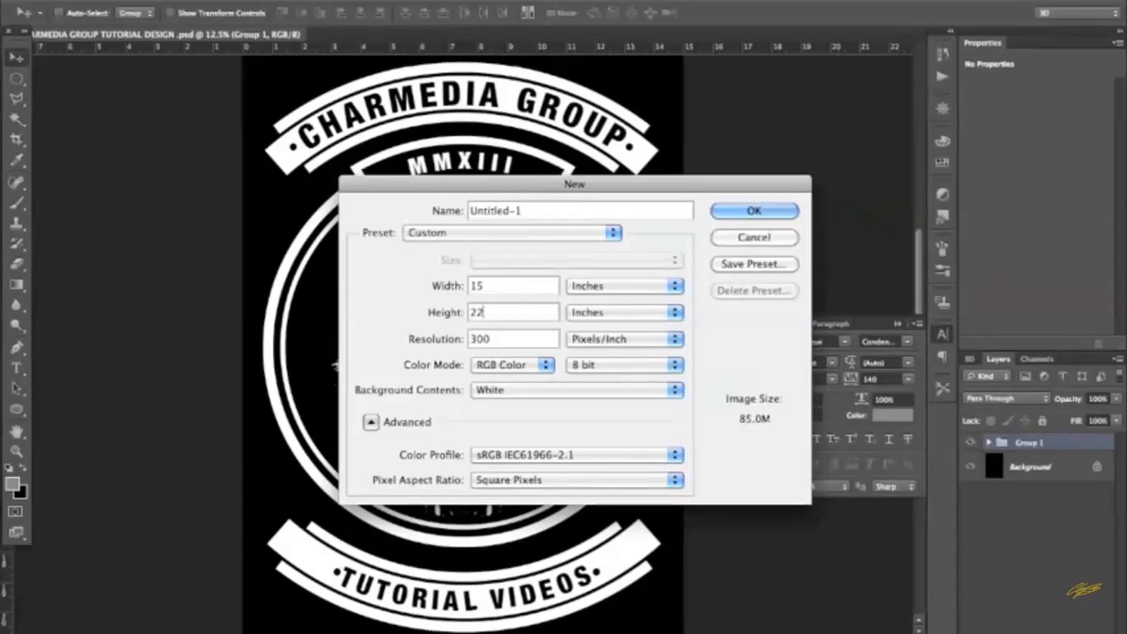
- Set the background contents to Background Color and create the document
{"action": "left_click", "coordinate": [504, 396]}
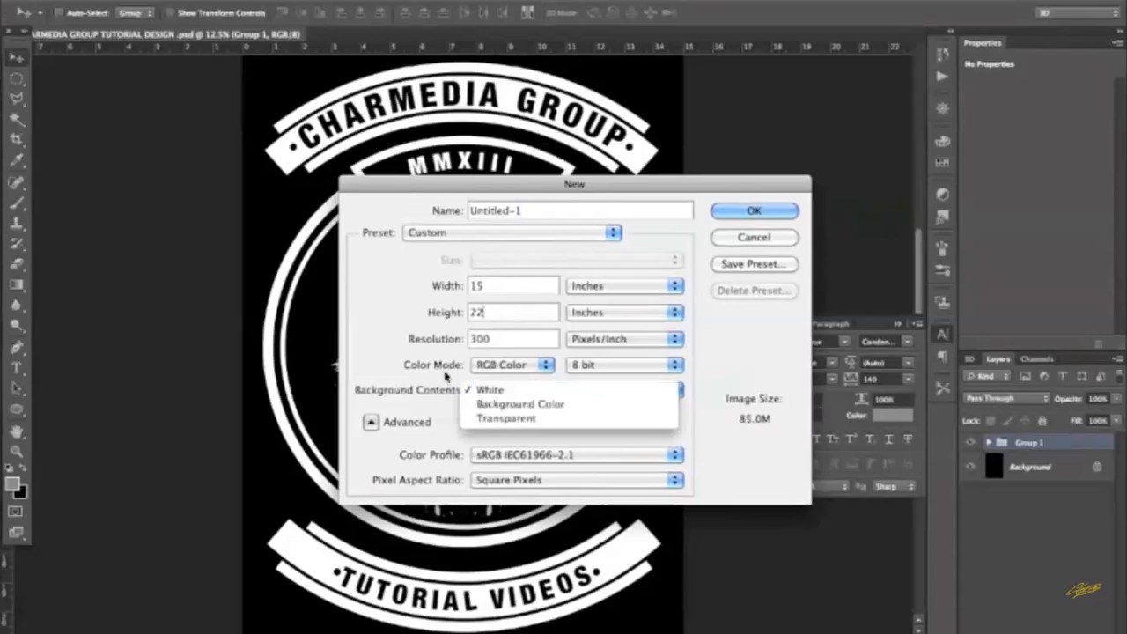
{"action": "left_click", "coordinate": [547, 407]}
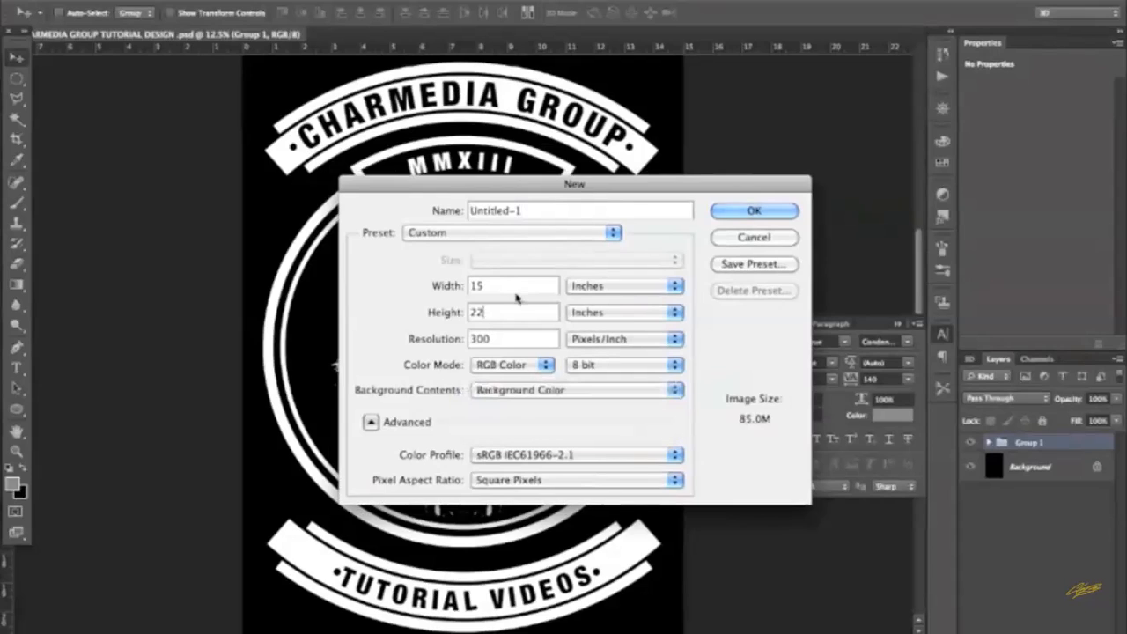
{"action": "left_click", "coordinate": [498, 390]}
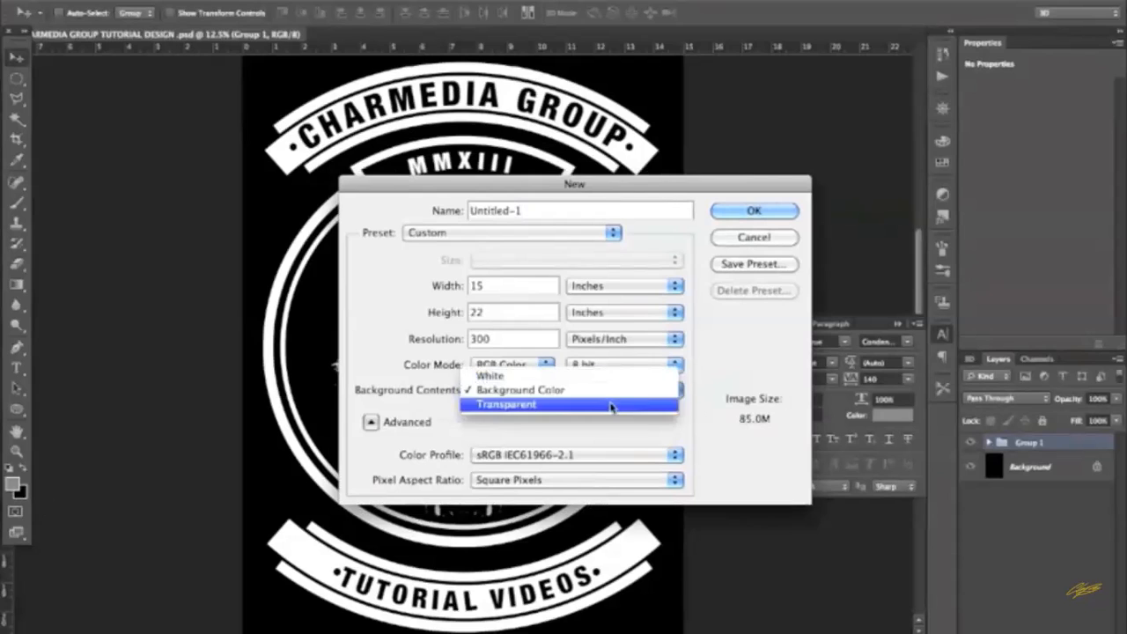
{"action": "left_click", "coordinate": [605, 435]}
{"action": "left_click", "coordinate": [732, 213]}
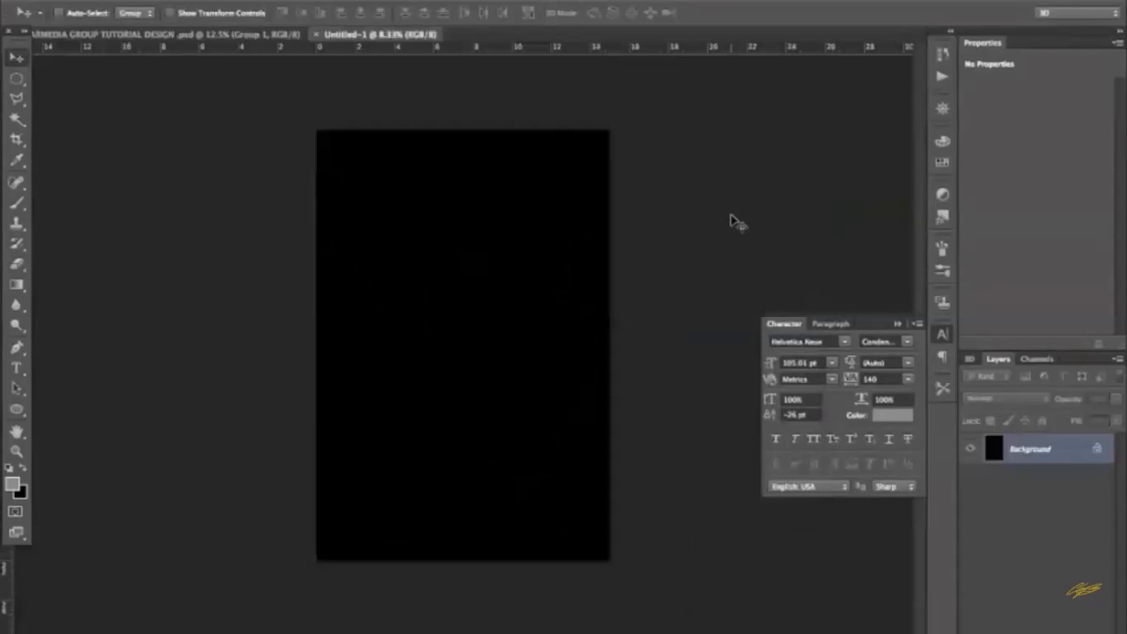
- Draw a circle about 14 inches in diameter across the blank canvas with the Ellipse tool
{"action": "left_click", "coordinate": [18, 450]}
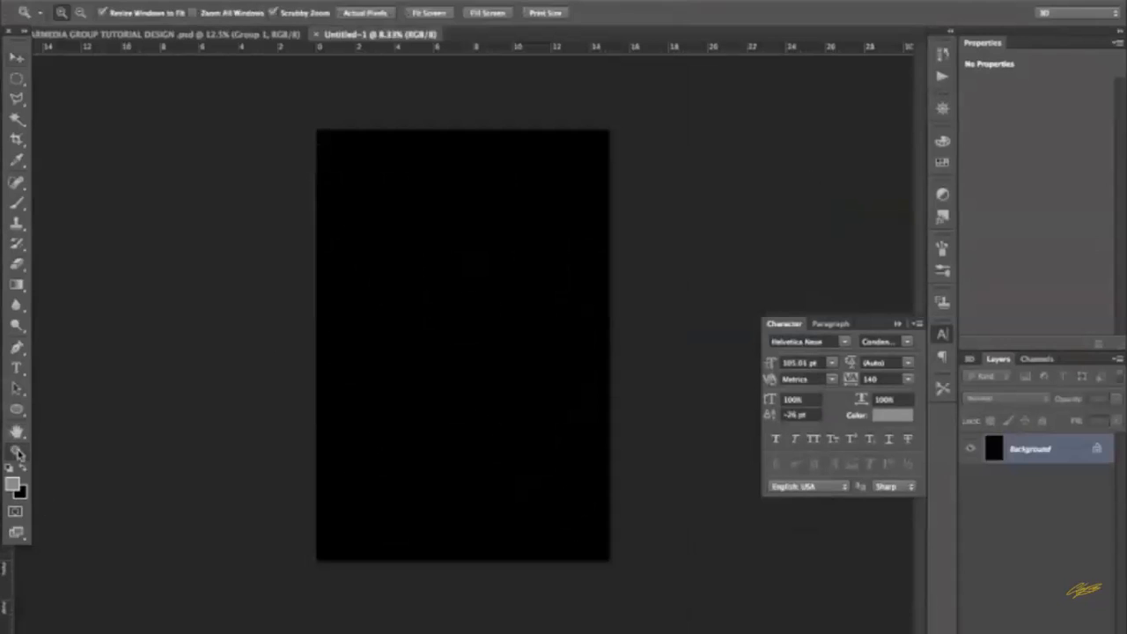
{"action": "left_click", "coordinate": [471, 349]}
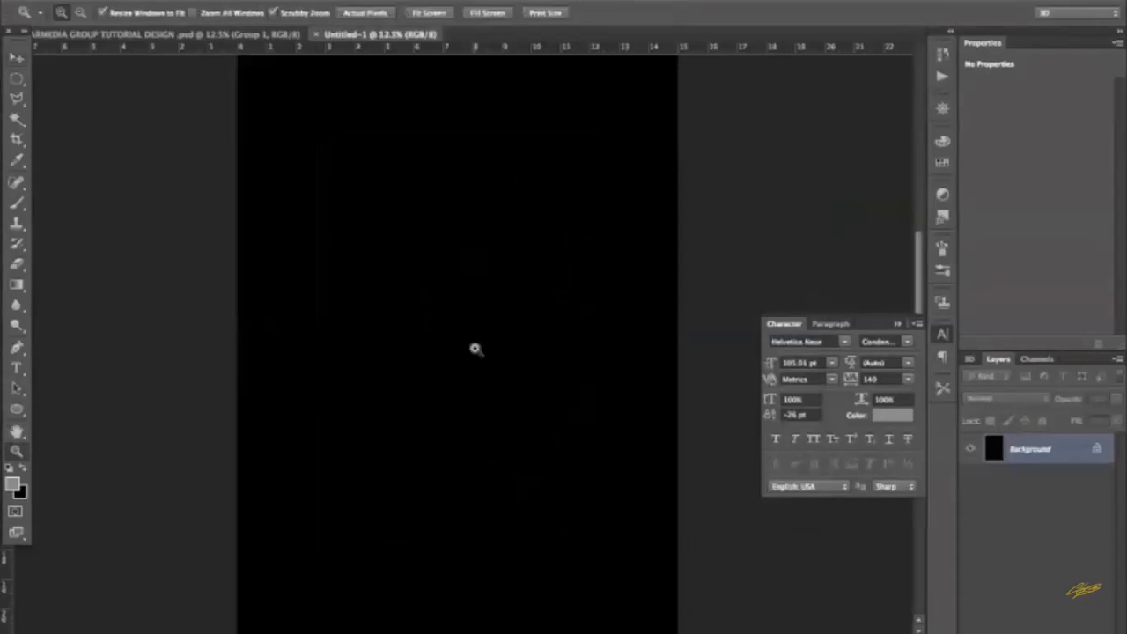
{"action": "left_click", "coordinate": [201, 35]}
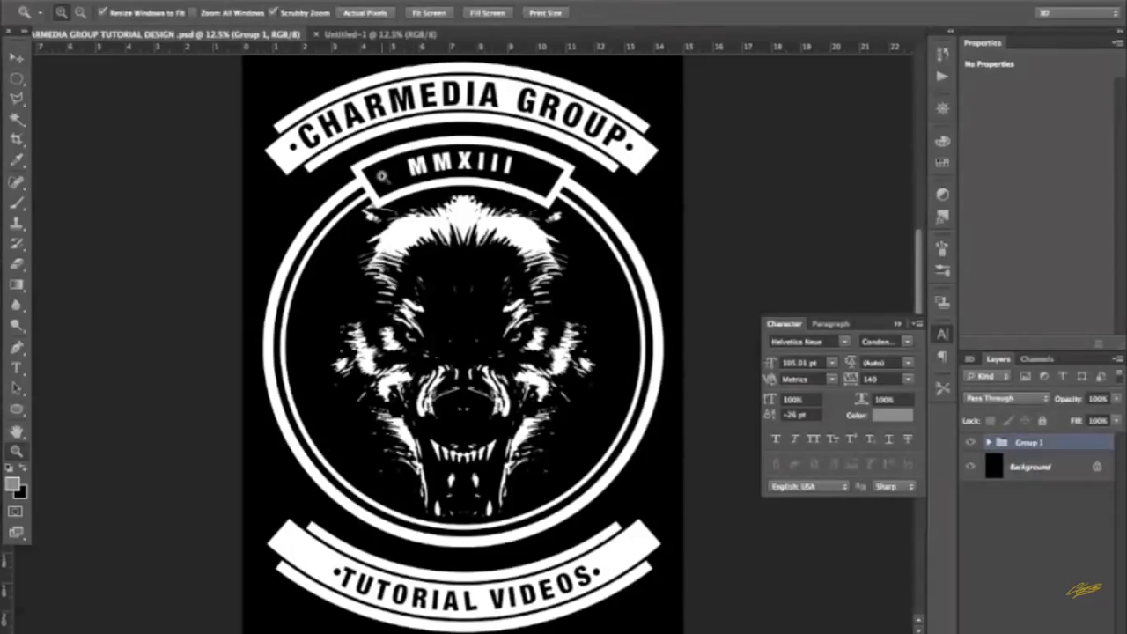
{"action": "left_click", "coordinate": [14, 53]}
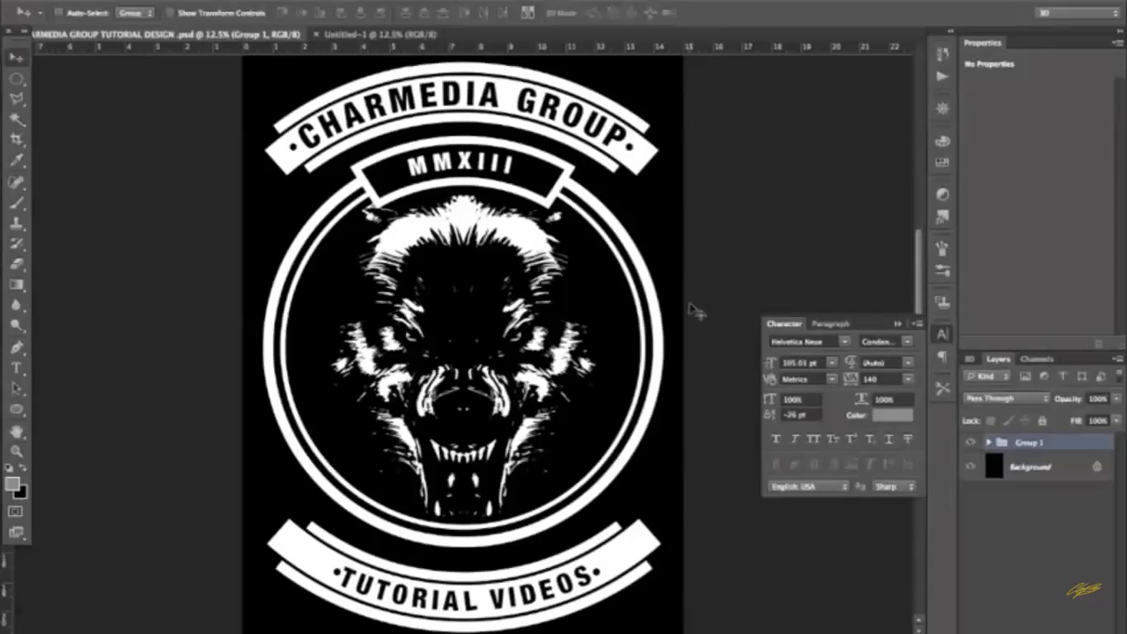
{"action": "left_click", "coordinate": [360, 34]}
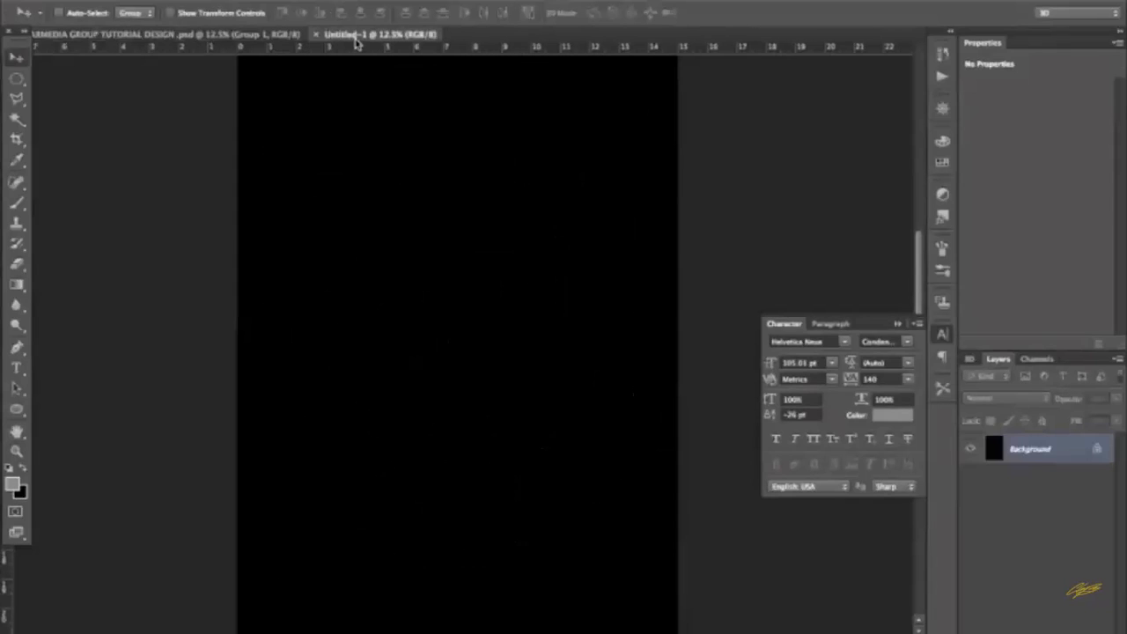
{"action": "left_click", "coordinate": [16, 408]}
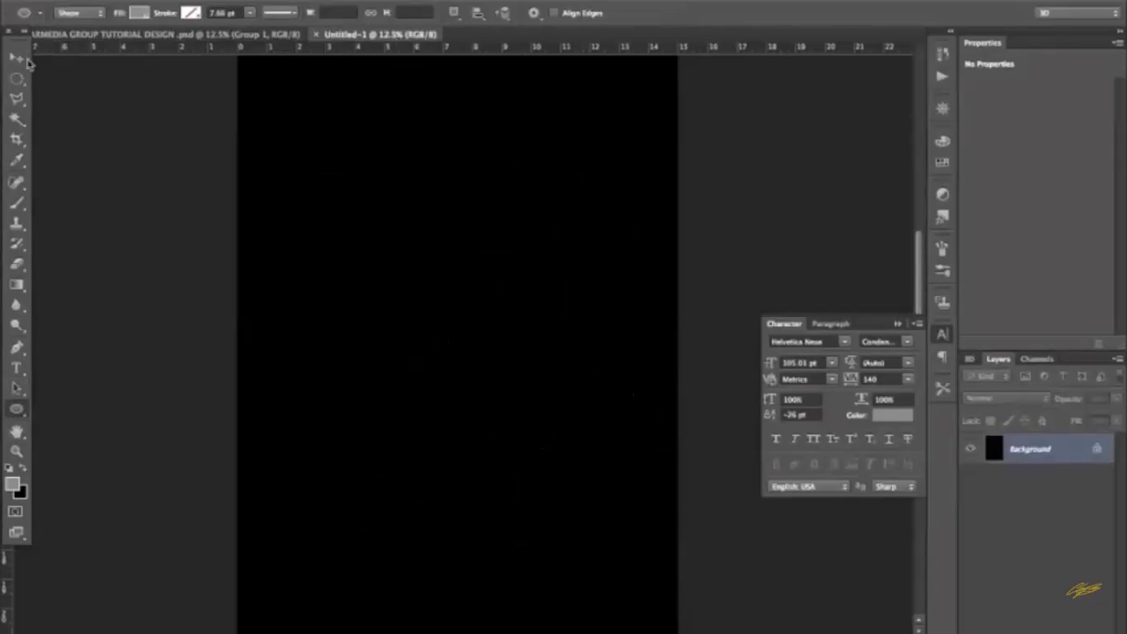
{"action": "left_click", "coordinate": [5, 414]}
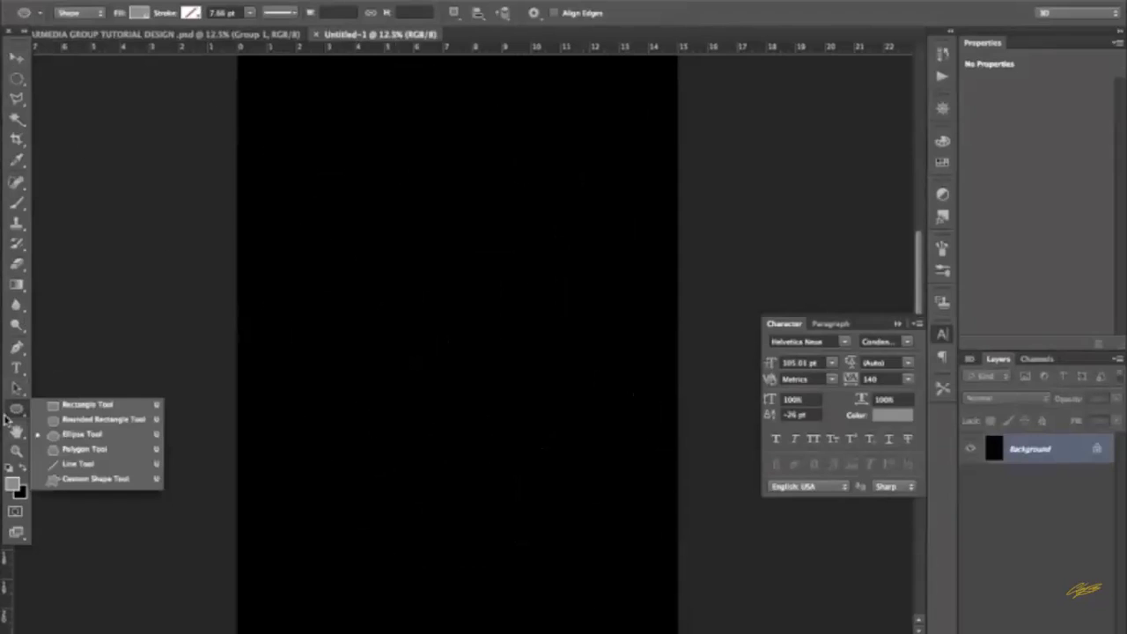
{"action": "left_click", "coordinate": [73, 434]}
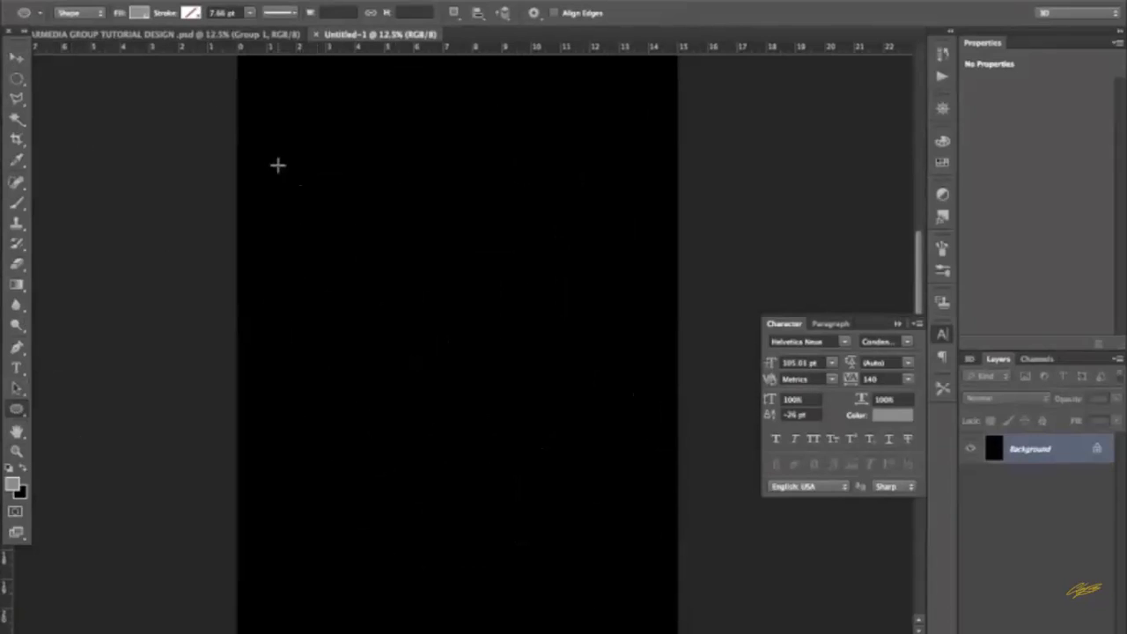
{"action": "left_click_drag", "start_coordinate": [248, 128], "coordinate": [716, 538]}
- Center the circle horizontally and vertically on the canvas, then clear the selection
{"action": "left_click", "coordinate": [16, 57]}
{"action": "key", "text": "ctrl+a"}
{"action": "left_click", "coordinate": [360, 12]}
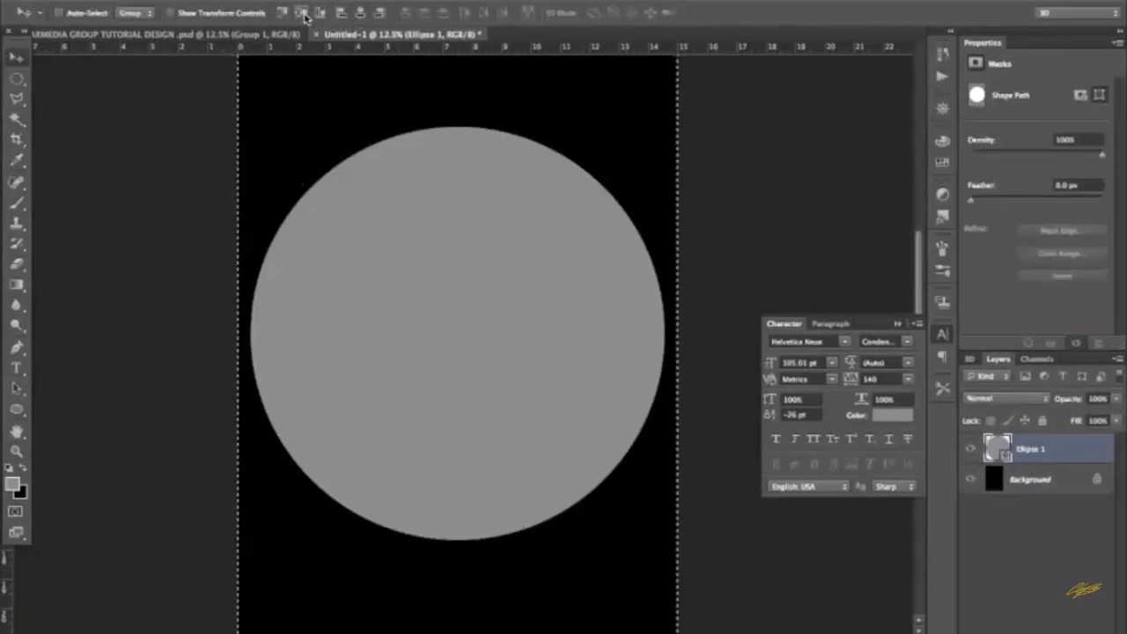
{"action": "left_click", "coordinate": [302, 13]}
{"action": "key", "text": "ctrl+d"}
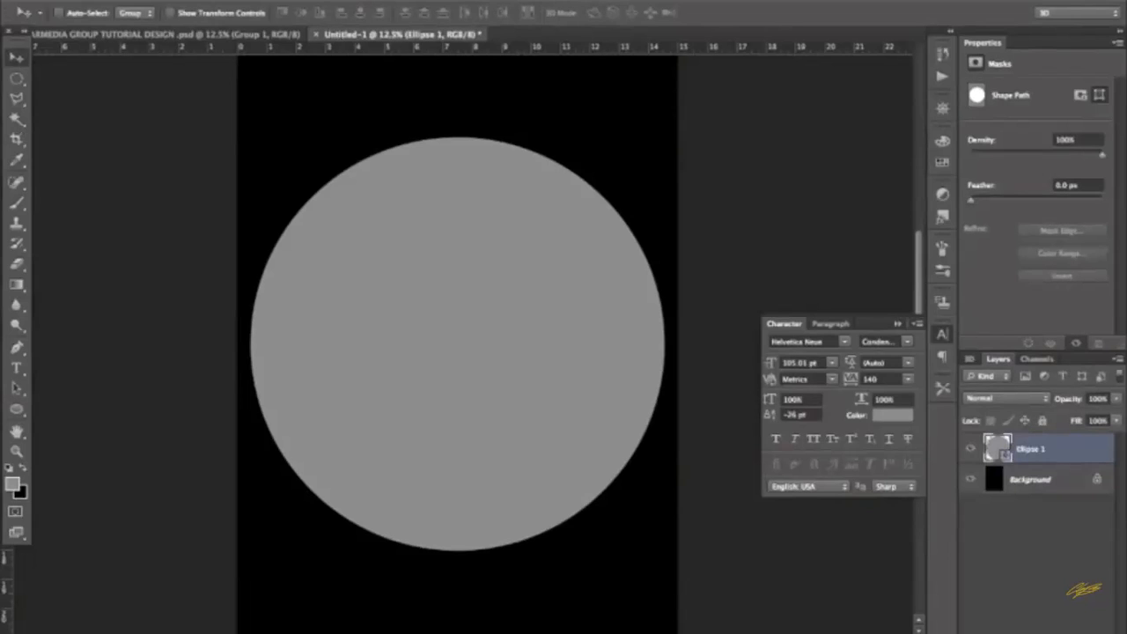
- Add a black Color Overlay to the circle layer
{"action": "left_click", "coordinate": [1001, 632]}
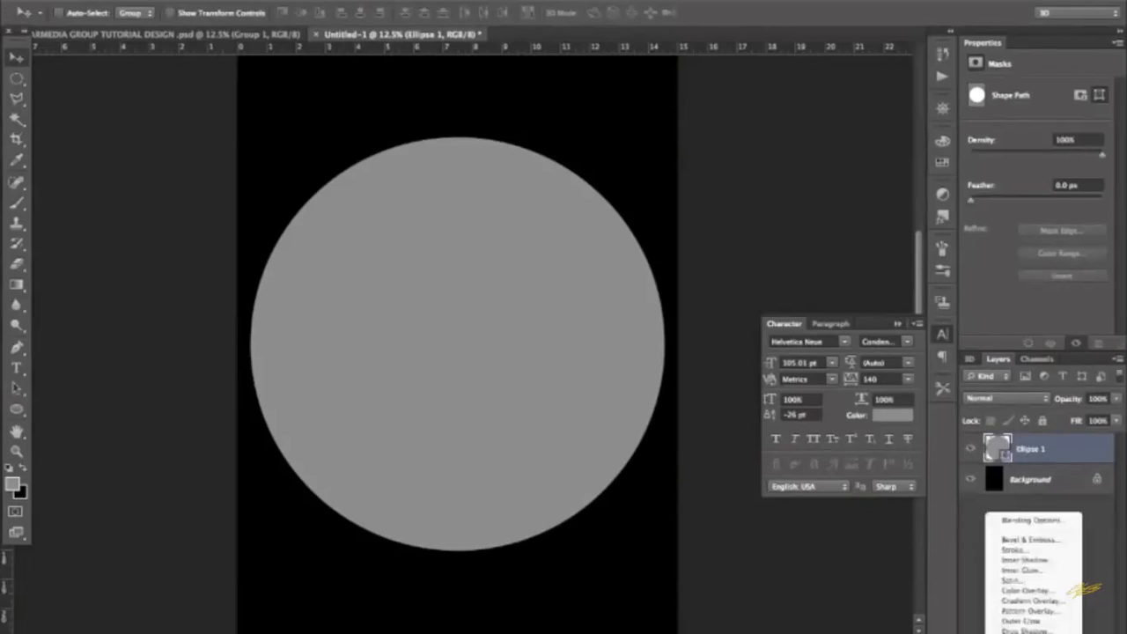
{"action": "left_click", "coordinate": [1023, 591]}
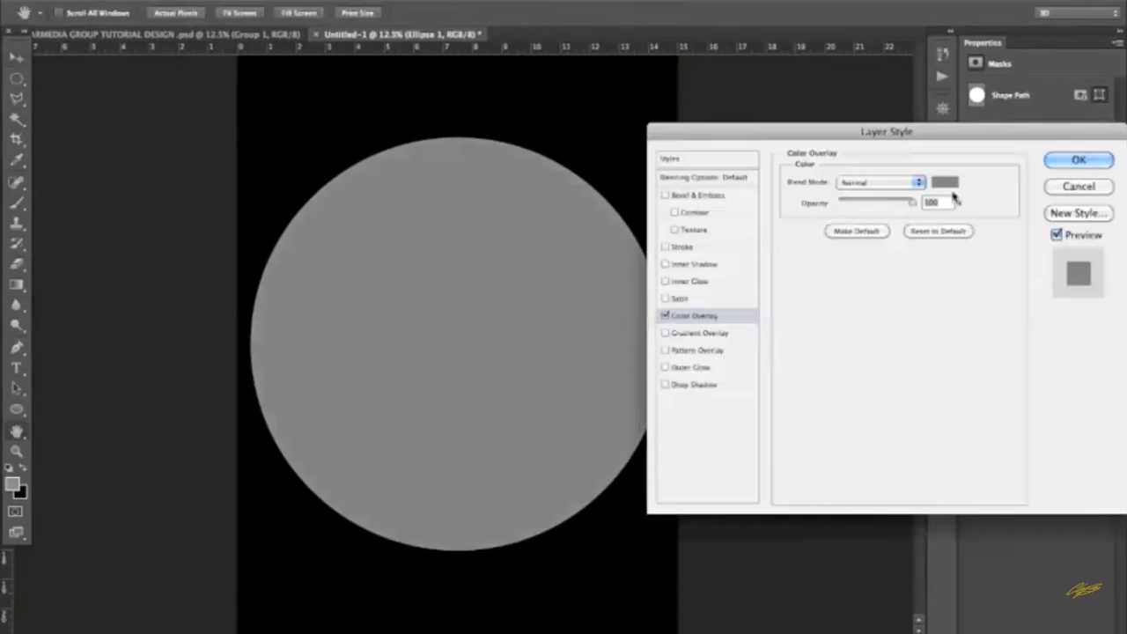
{"action": "left_click", "coordinate": [944, 181]}
{"action": "left_click", "coordinate": [576, 584]}
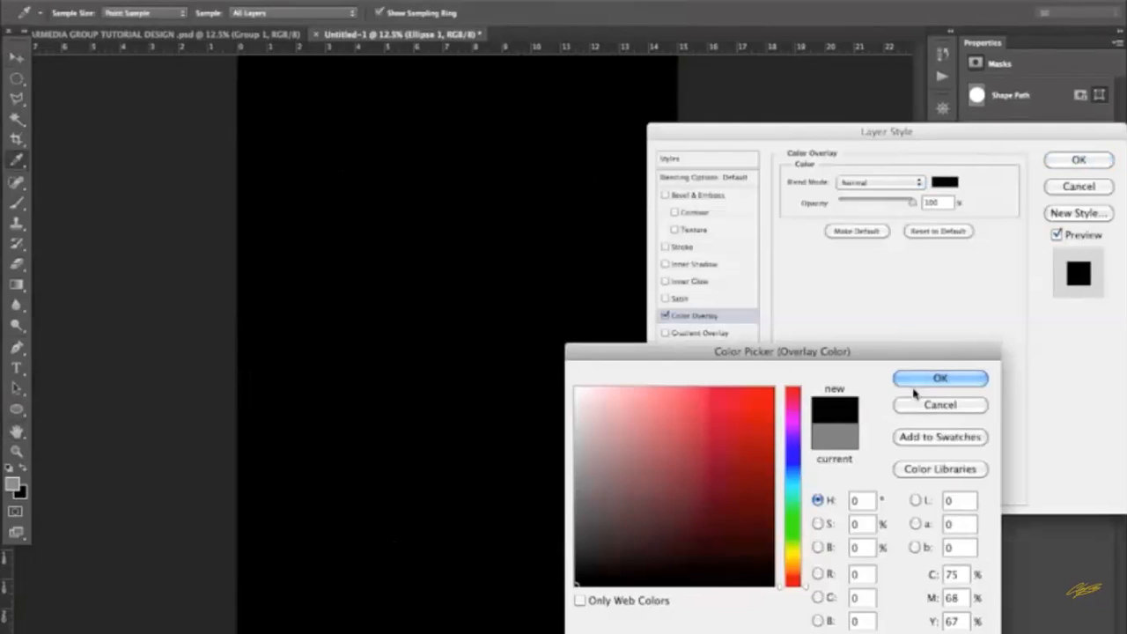
{"action": "left_click", "coordinate": [939, 378]}
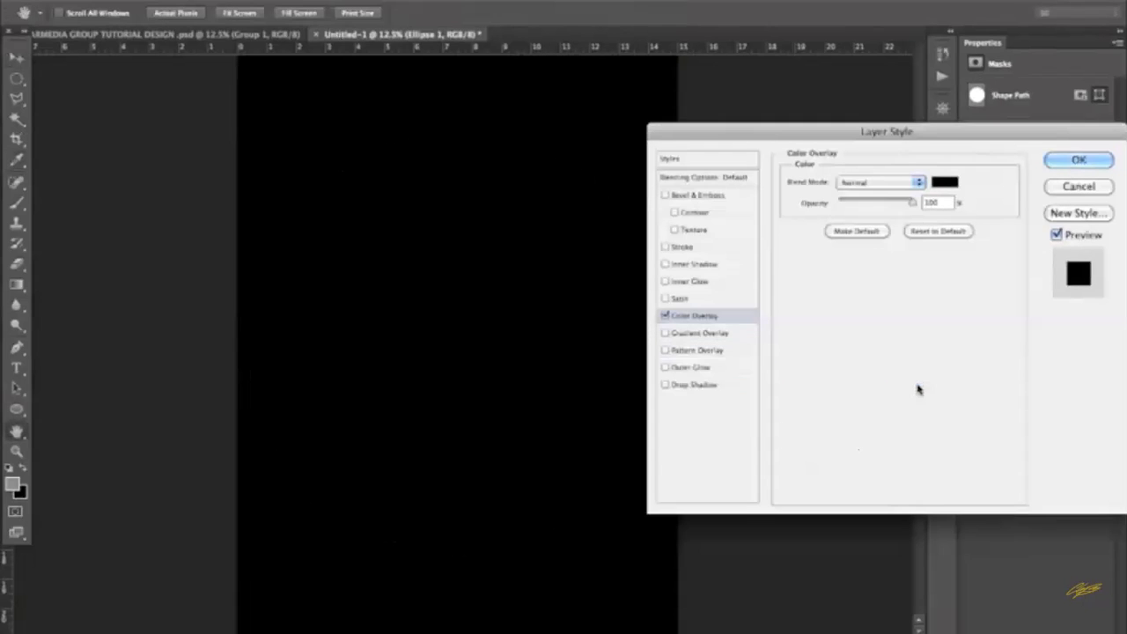
- Add a white outside stroke of 90 px to the circle and apply the layer style
{"action": "left_click", "coordinate": [670, 247]}
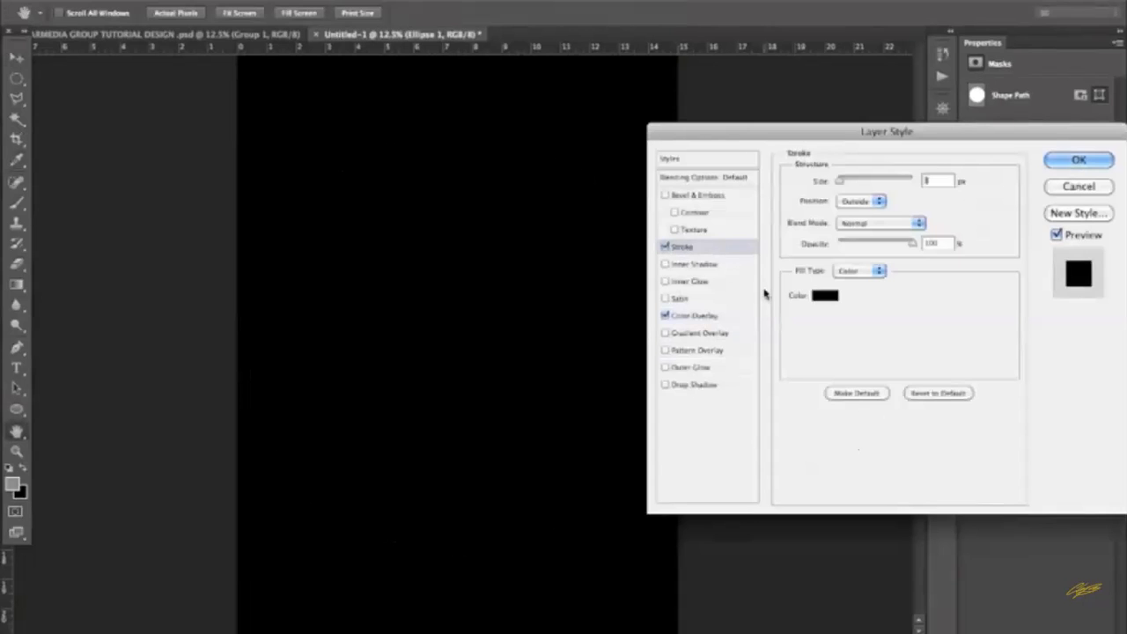
{"action": "left_click", "coordinate": [814, 298]}
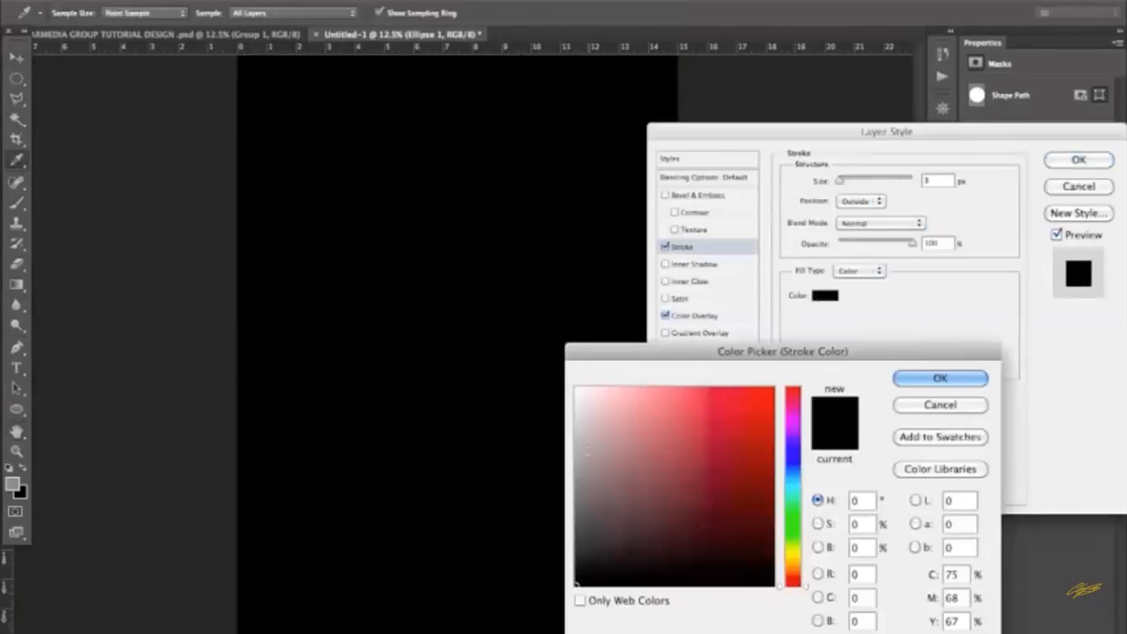
{"action": "left_click", "coordinate": [577, 389]}
{"action": "left_click", "coordinate": [942, 379]}
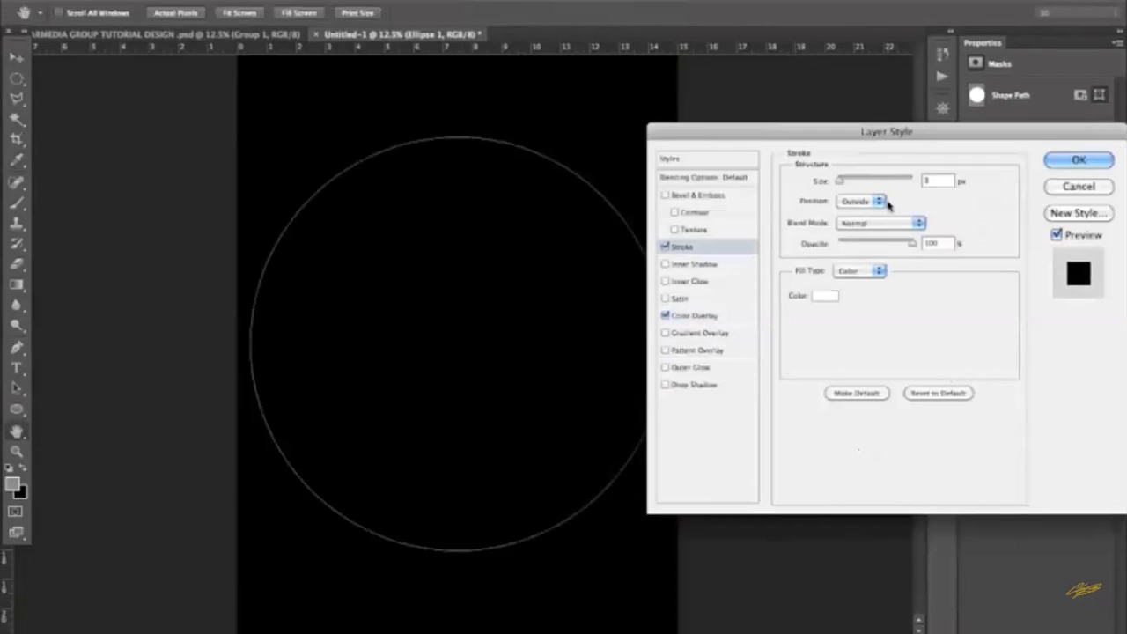
{"action": "type", "text": "3"}
{"action": "type", "text": "80"}
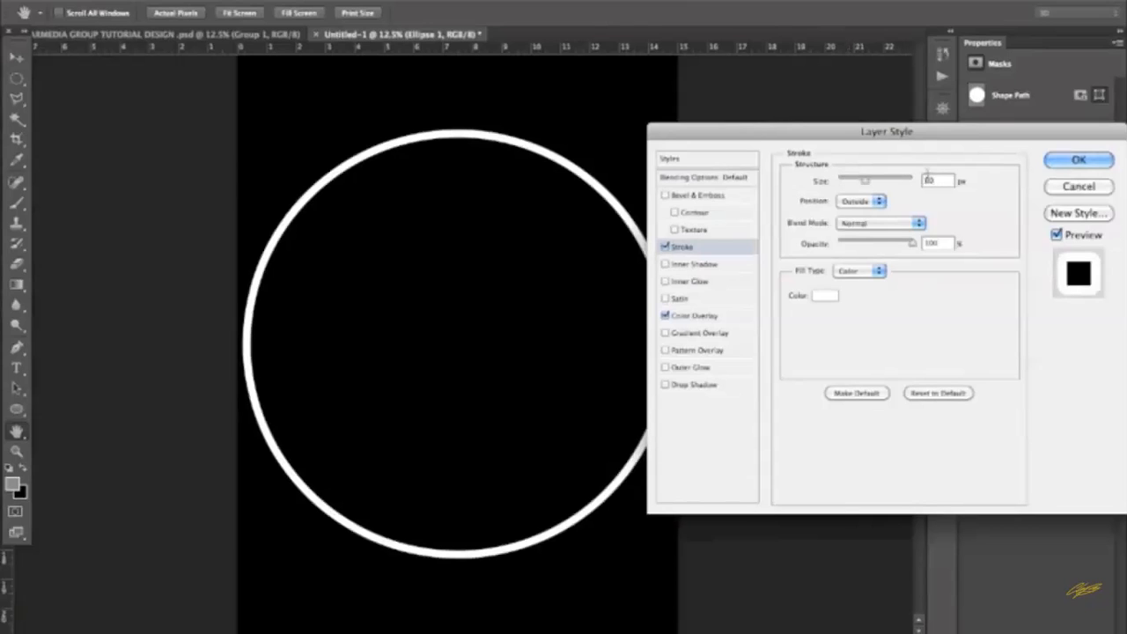
{"action": "type", "text": "90"}
{"action": "left_click", "coordinate": [1096, 159]}
- Scale the circle down to about 93.6% around its center and apply the transformation
{"action": "key", "text": "ctrl+t"}
{"action": "left_click_drag", "start_coordinate": [671, 128], "coordinate": [649, 151]}
{"action": "key", "text": "v"}
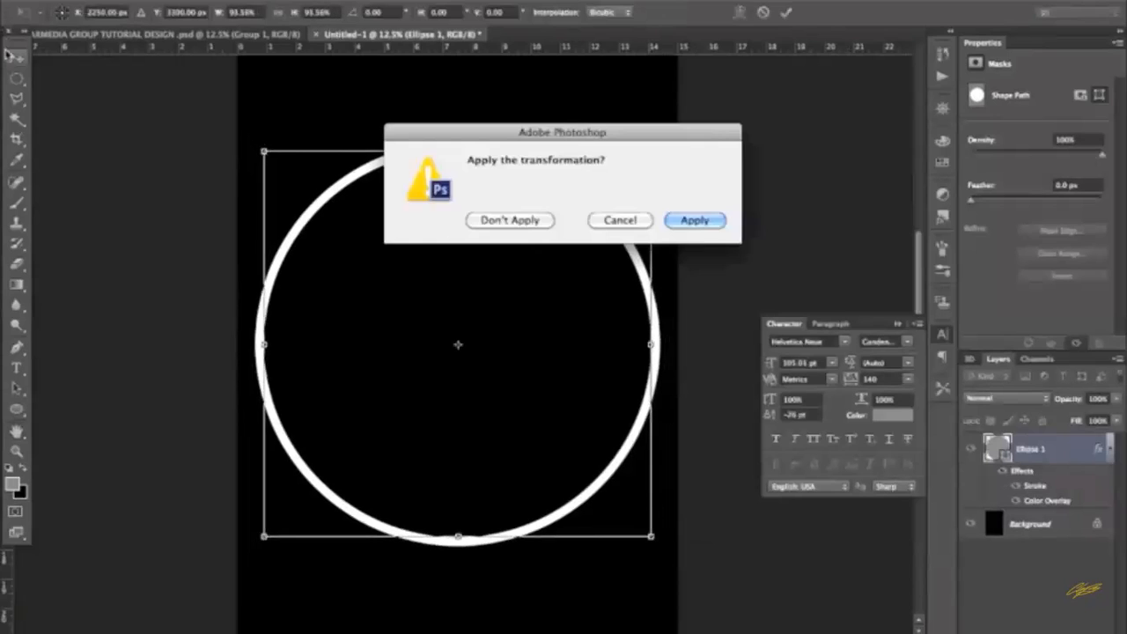
{"action": "left_click", "coordinate": [693, 220]}
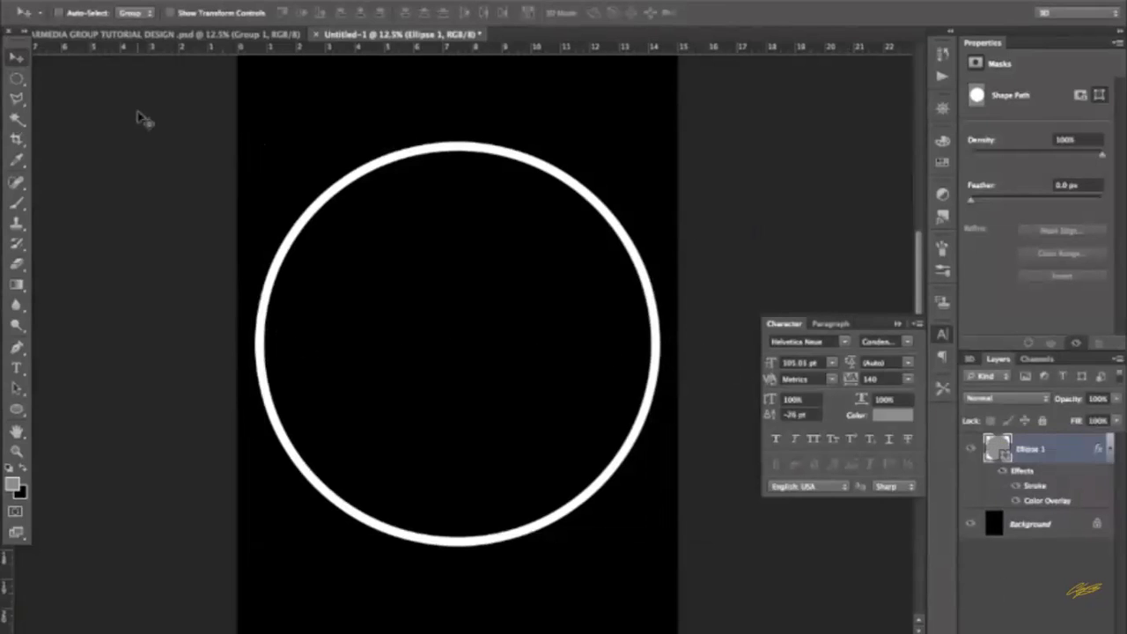
- Check the rings in the CHARMEDIA GROUP reference design and duplicate the circle layer in the untitled document
{"action": "left_click", "coordinate": [148, 35]}
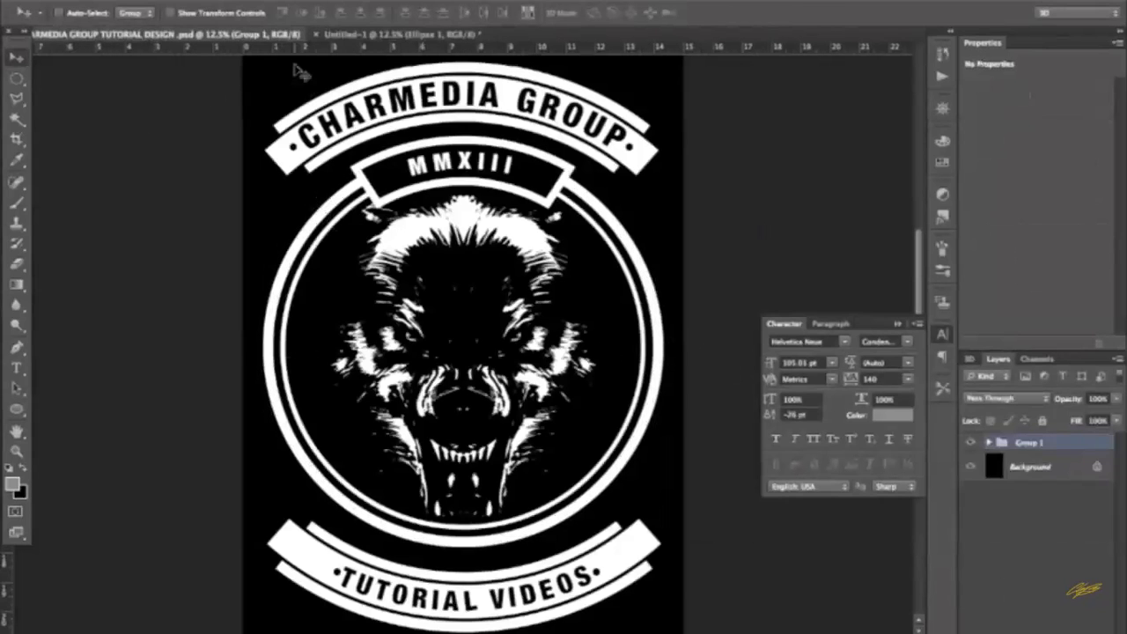
{"action": "left_click", "coordinate": [359, 35]}
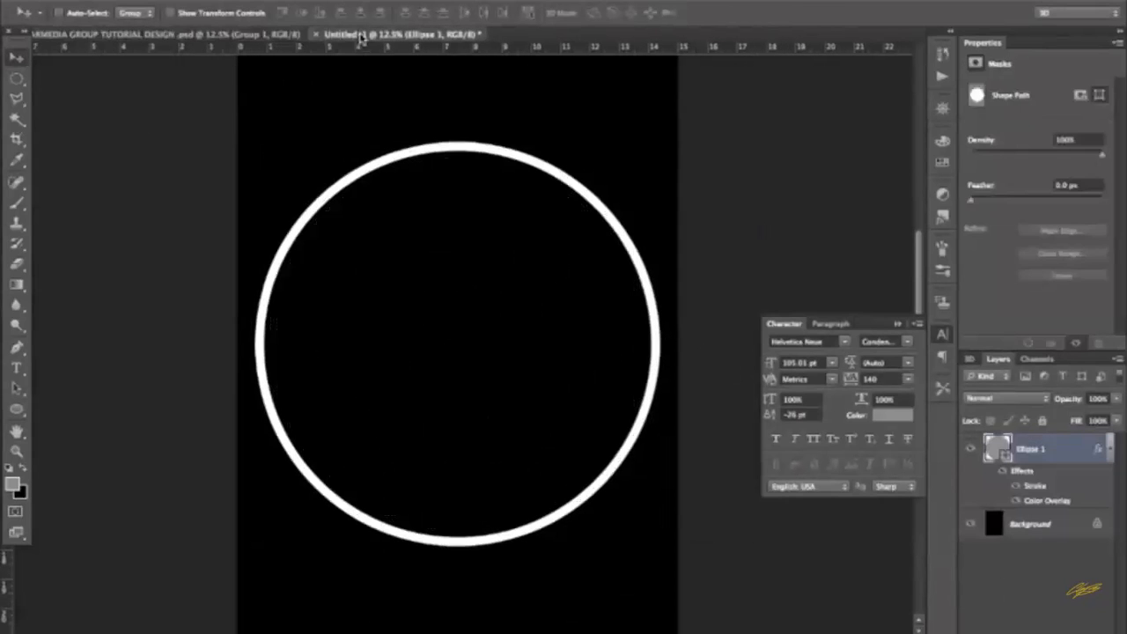
{"action": "left_click", "coordinate": [261, 37]}
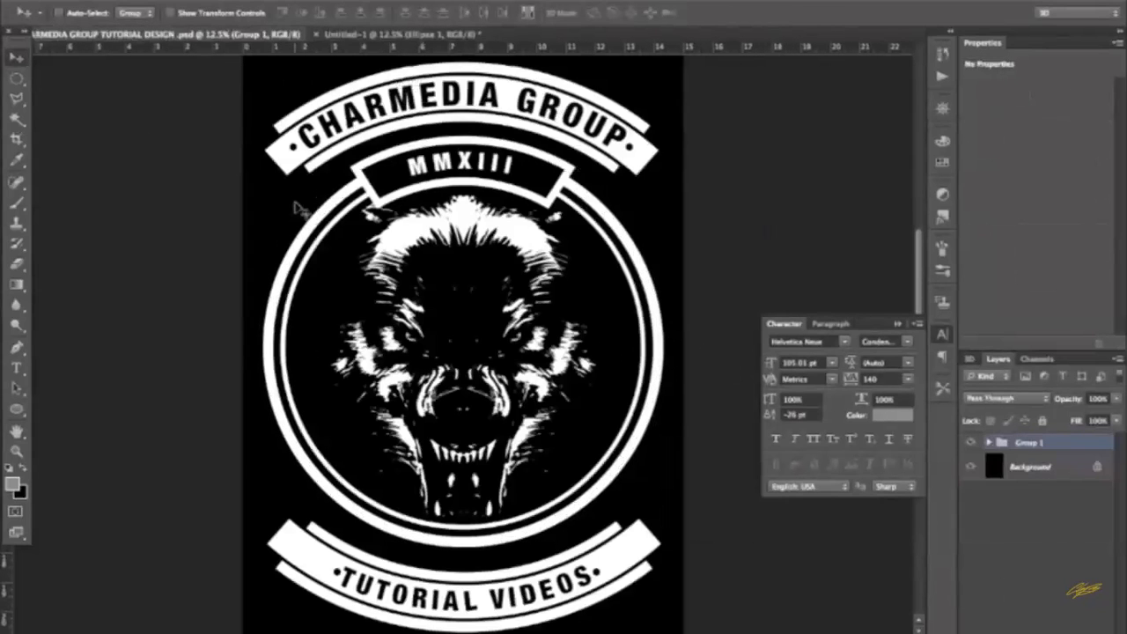
{"action": "left_click", "coordinate": [361, 35]}
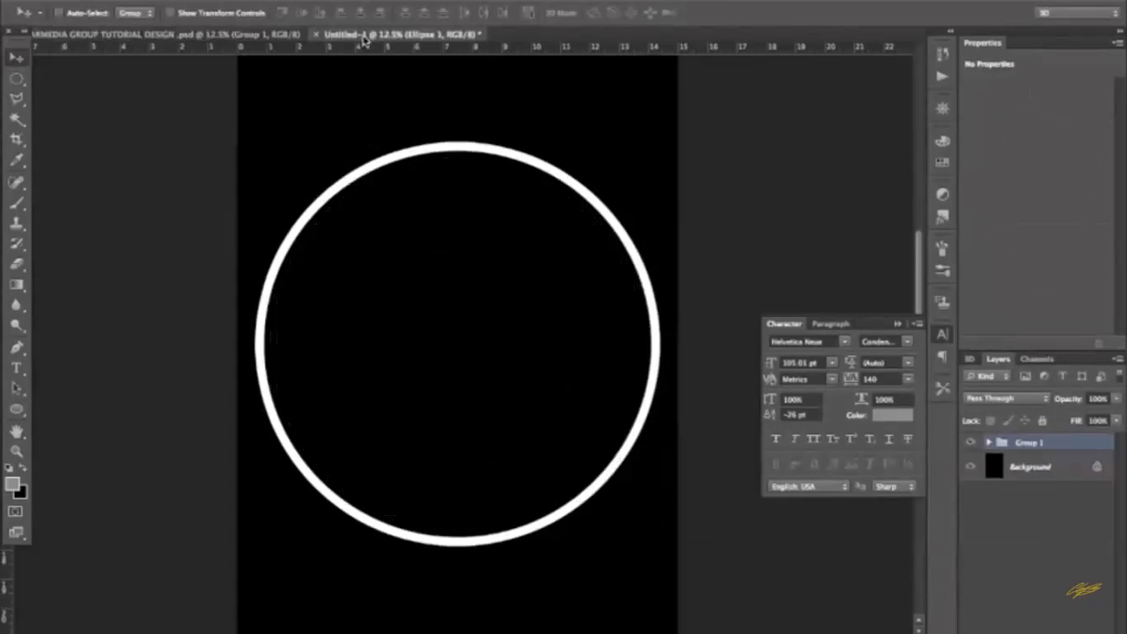
{"action": "right_click", "coordinate": [1048, 458]}
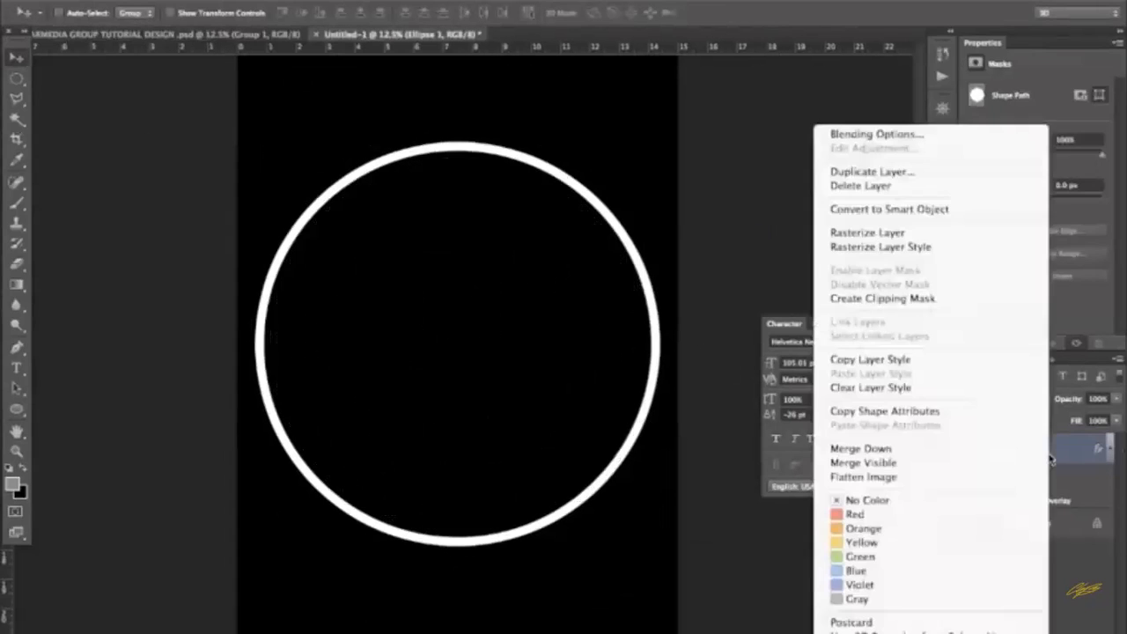
{"action": "left_click", "coordinate": [887, 171]}
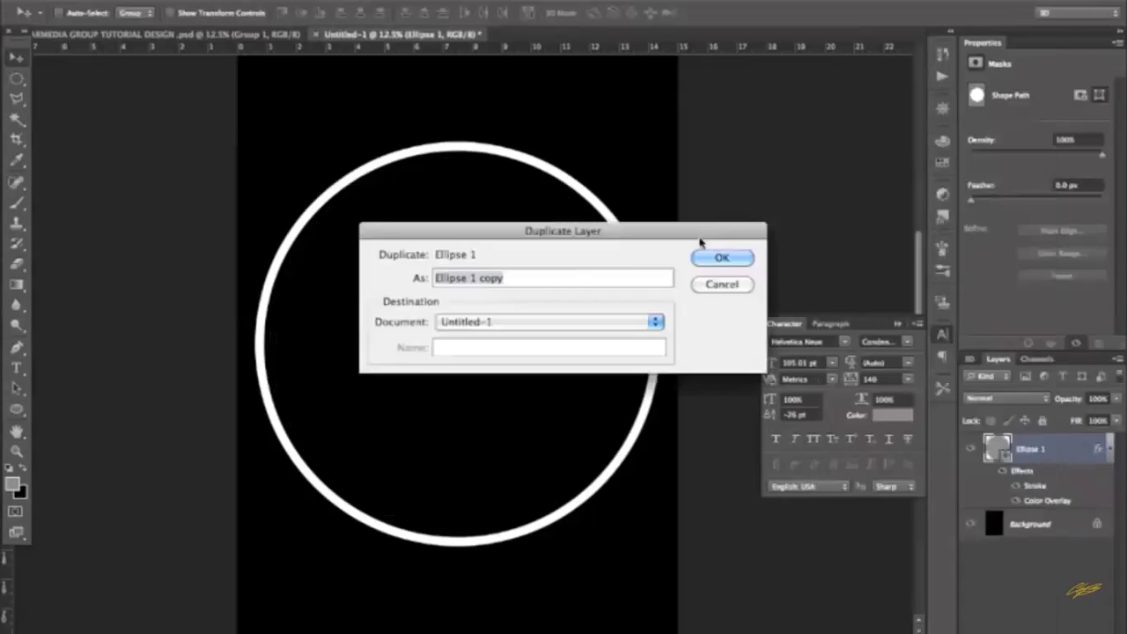
{"action": "left_click", "coordinate": [722, 255]}
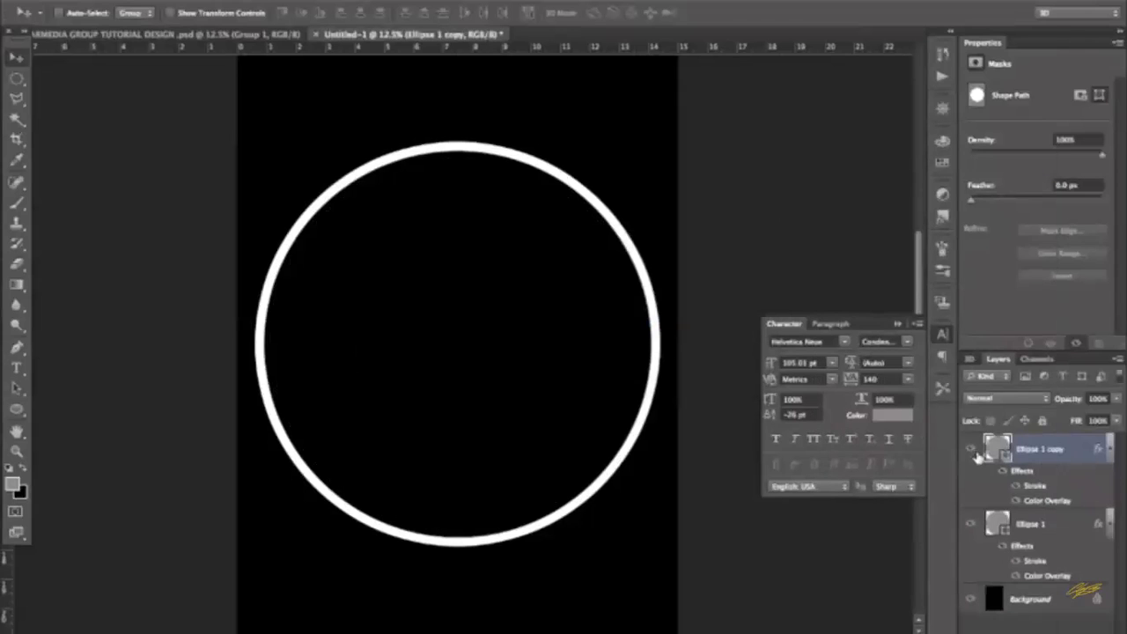
- Scale the duplicated circle down to about 93% around its center and apply the transformation
{"action": "key", "text": "ctrl+t"}
{"action": "left_click_drag", "start_coordinate": [649, 151], "coordinate": [637, 164]}
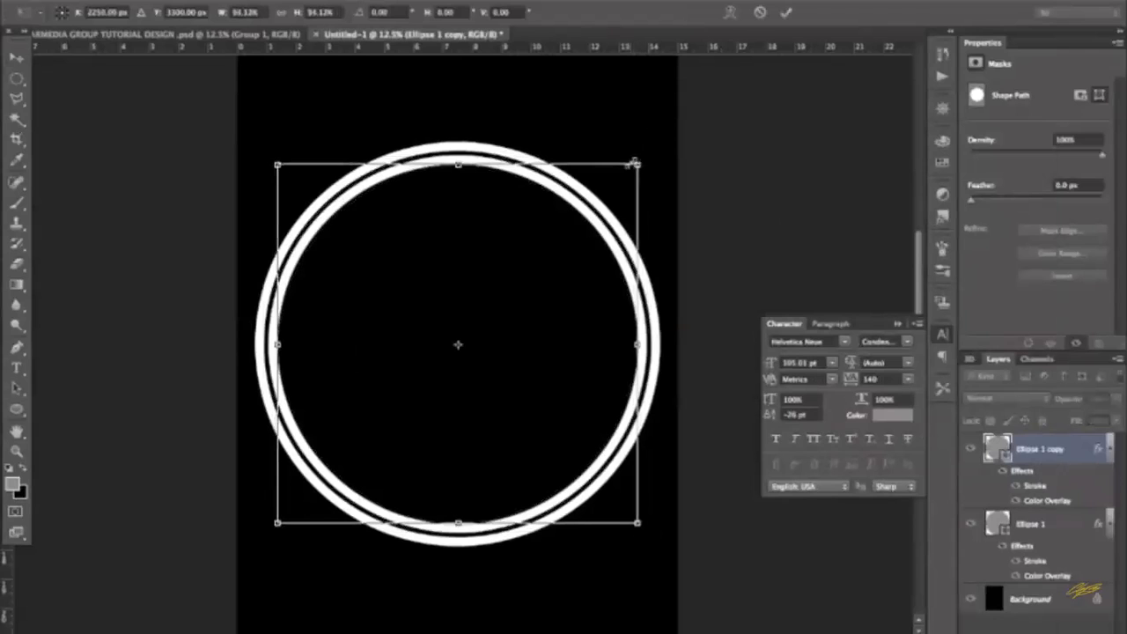
{"action": "left_click", "coordinate": [14, 61]}
{"action": "left_click", "coordinate": [683, 220]}
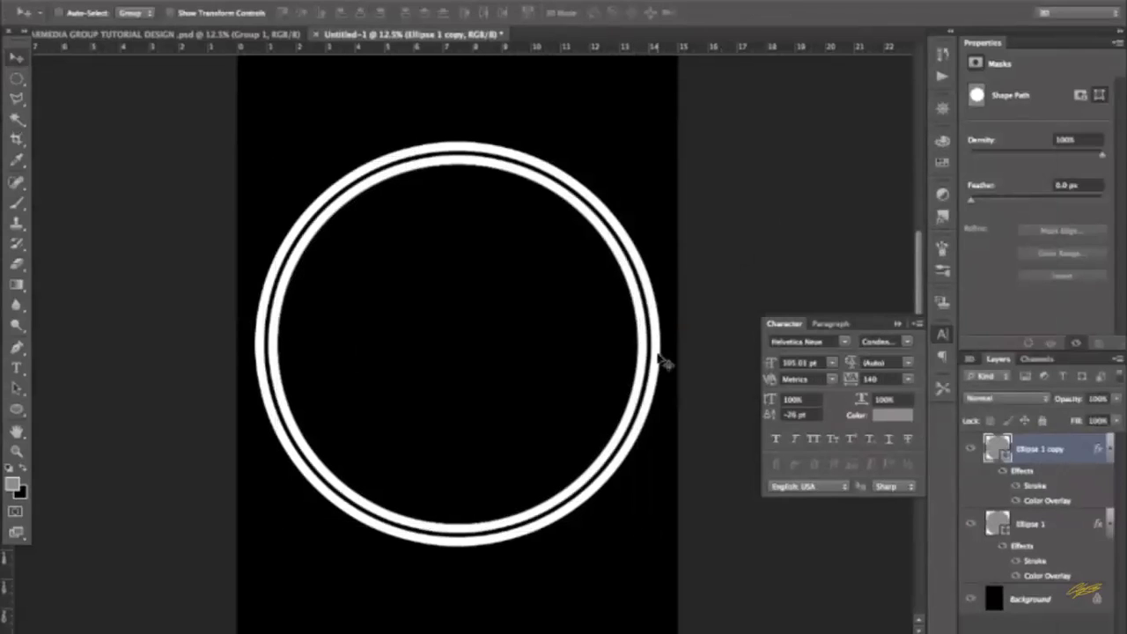
- Set the inner circle's stroke size to 40 px and apply the layer style
{"action": "double_click", "coordinate": [1032, 485]}
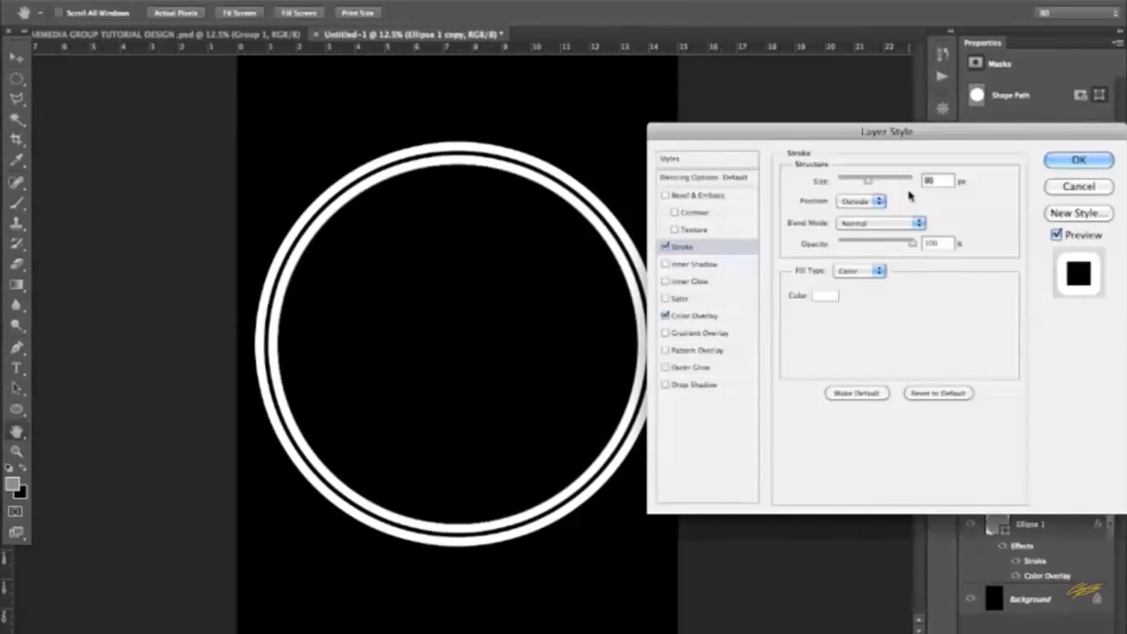
{"action": "type", "text": "50"}
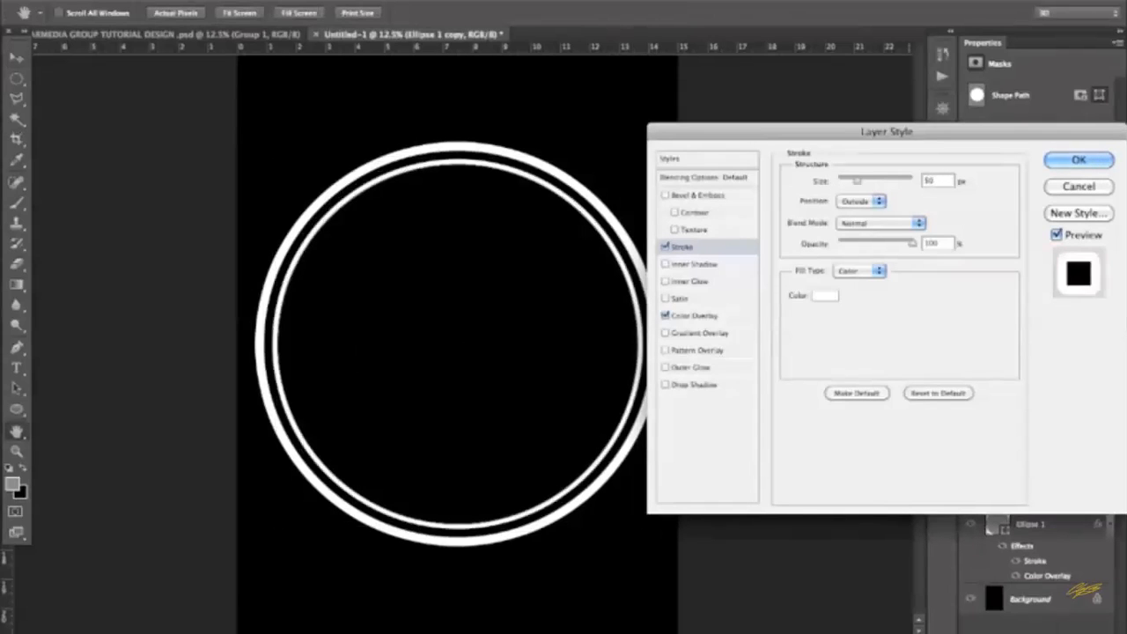
{"action": "key", "text": "BackSpace"}
{"action": "key", "text": "BackSpace"}
{"action": "type", "text": "40"}
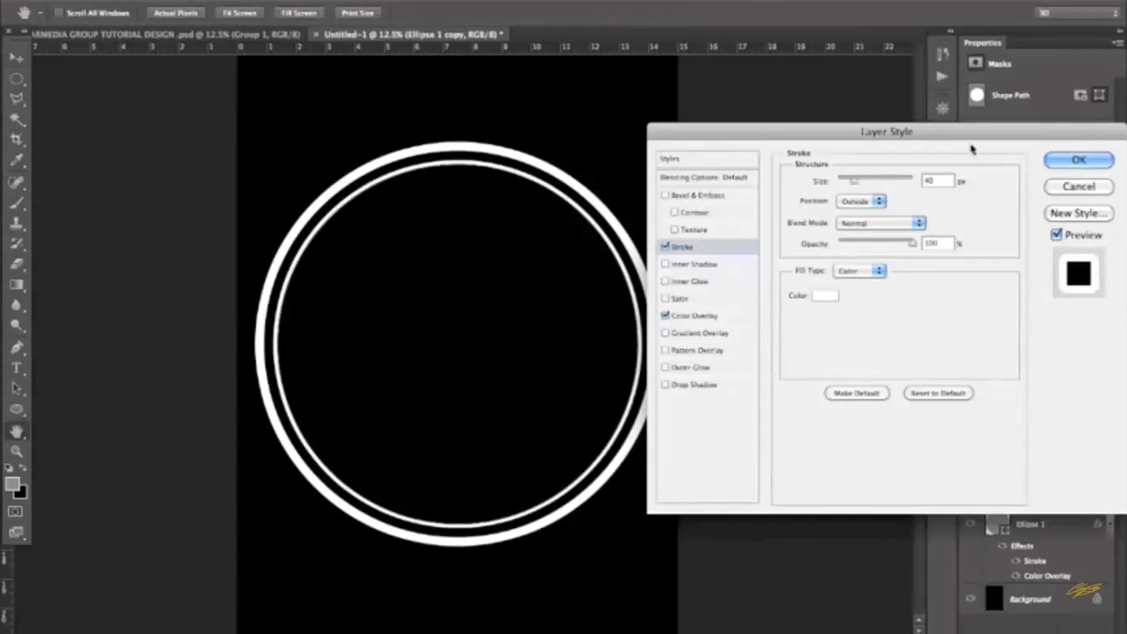
{"action": "left_click", "coordinate": [1067, 159]}
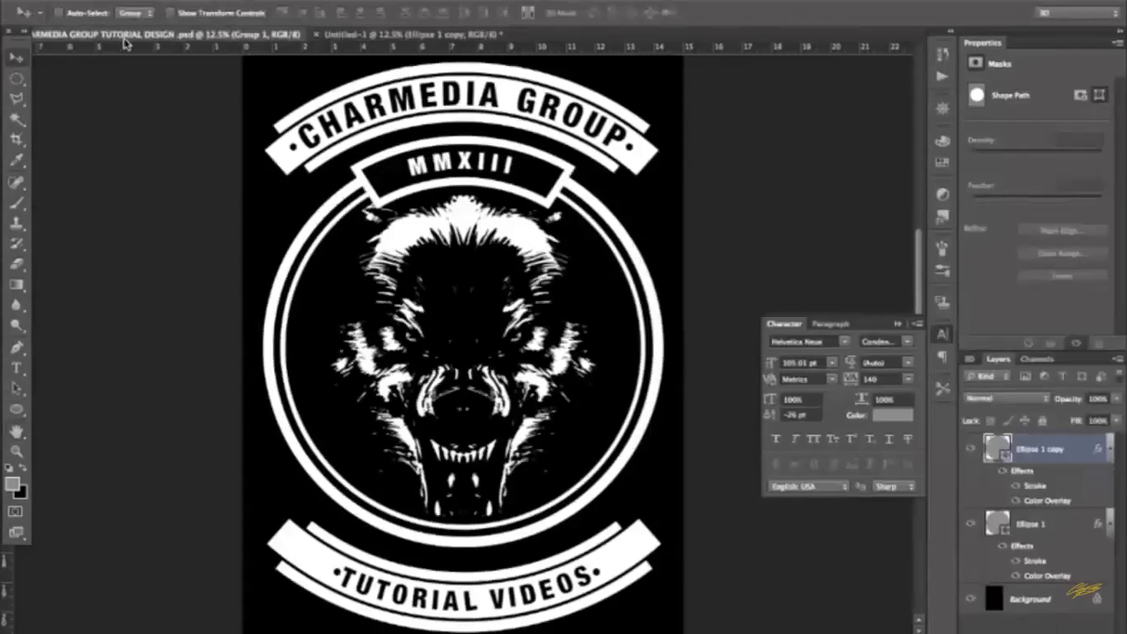
- Compare the rings with the reference design and scale the inner circle up to about 102% around its center, applying the transformation
{"action": "left_click", "coordinate": [128, 36]}
{"action": "left_click", "coordinate": [412, 33]}
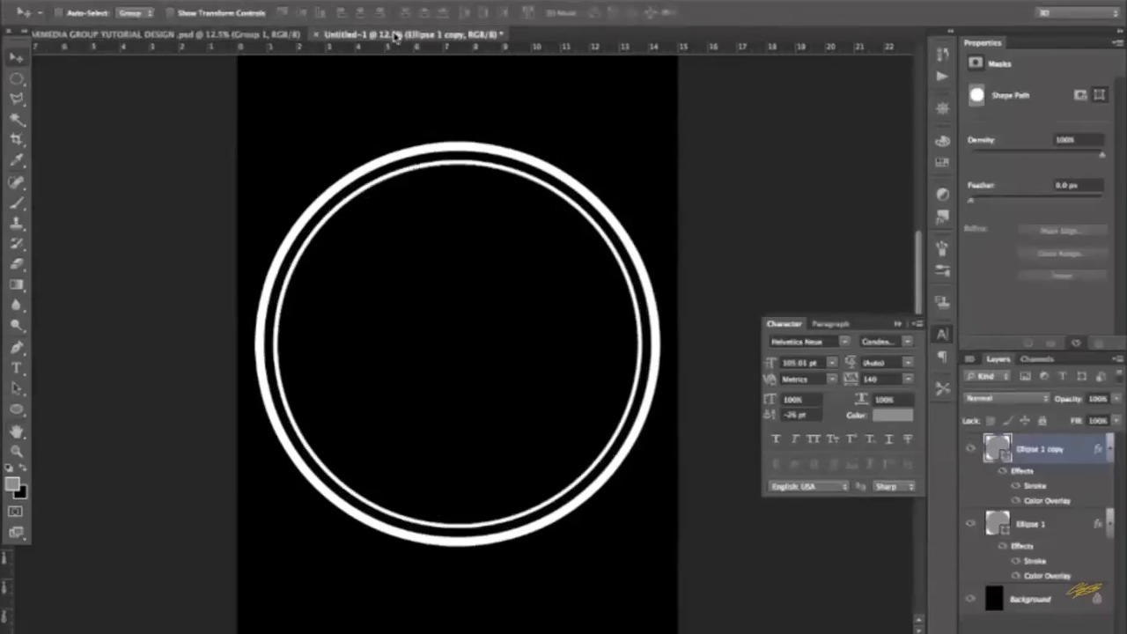
{"action": "key", "text": "ctrl+t"}
{"action": "left_click_drag", "start_coordinate": [641, 162], "coordinate": [644, 160]}
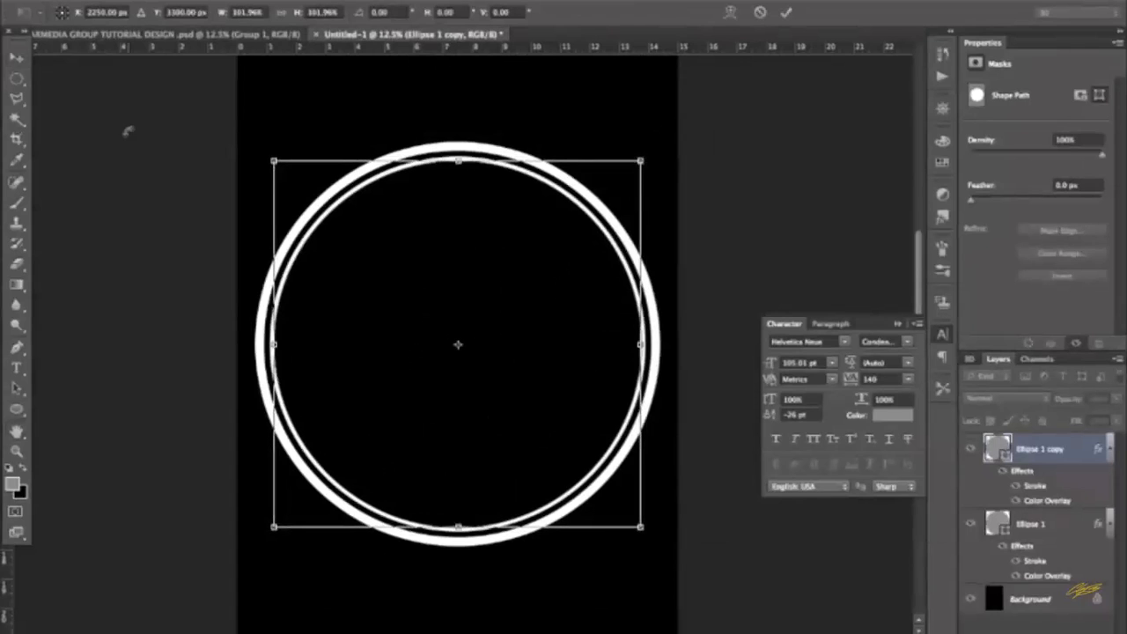
{"action": "left_click", "coordinate": [17, 57]}
{"action": "left_click", "coordinate": [701, 225]}
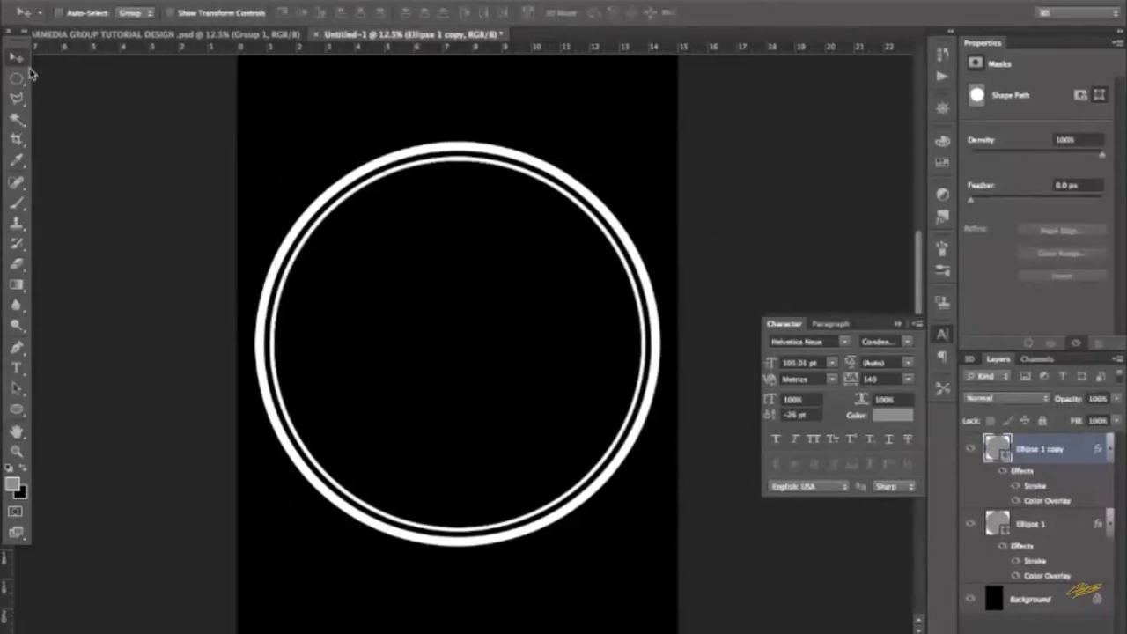
- Examine the emblem's overall layout in the reference design and return to the untitled document
{"action": "left_click", "coordinate": [160, 35]}
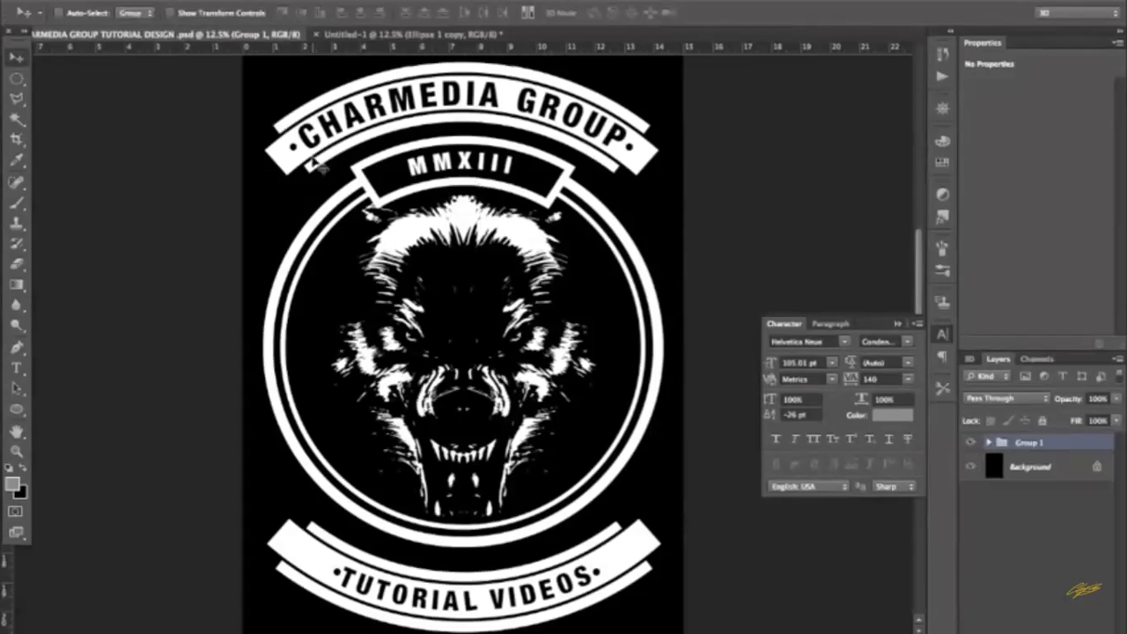
{"action": "scroll", "coordinate": [273, 166], "scroll_direction": "up", "scroll_amount": 1}
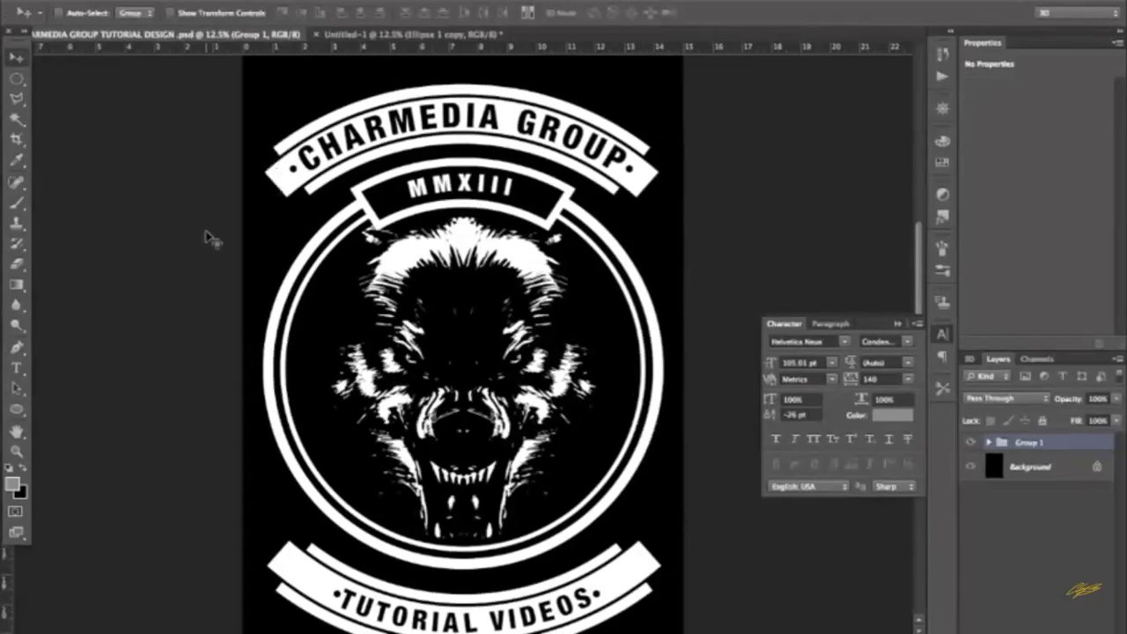
{"action": "scroll", "coordinate": [208, 237], "scroll_direction": "down", "scroll_amount": 1}
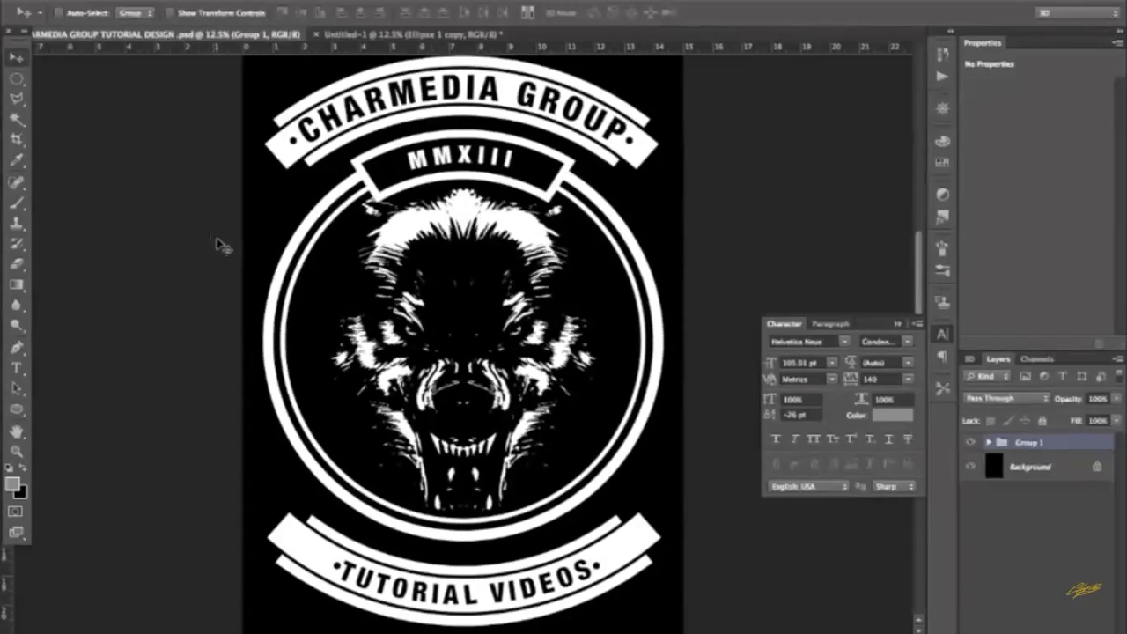
{"action": "scroll", "coordinate": [220, 246], "scroll_direction": "down", "scroll_amount": 1}
{"action": "scroll", "coordinate": [471, 123], "scroll_direction": "up", "scroll_amount": 1}
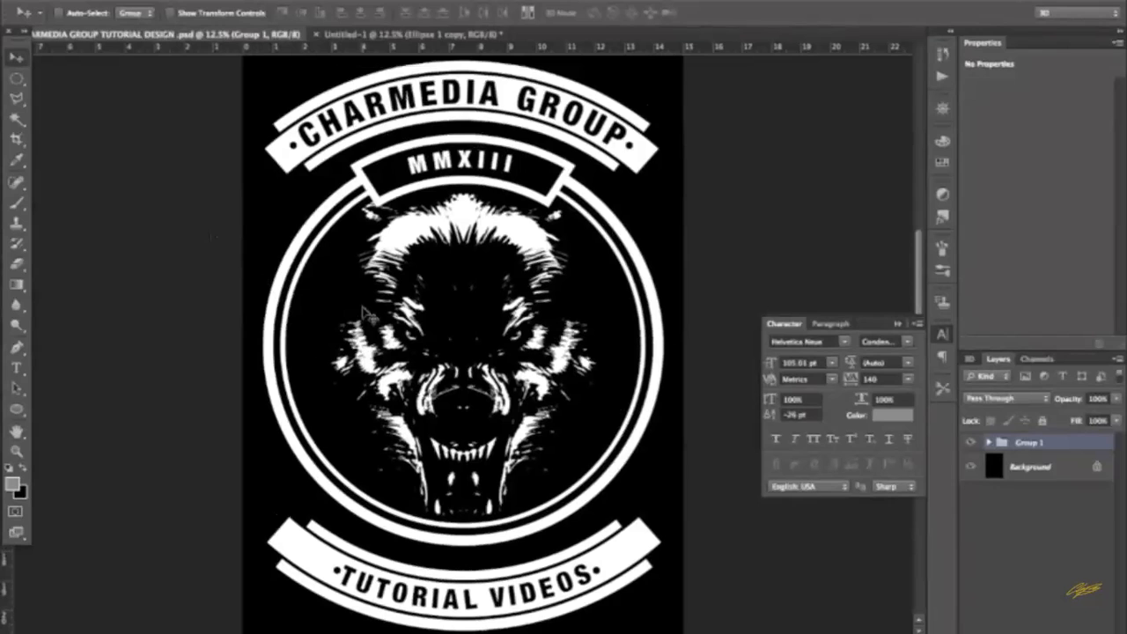
{"action": "left_click", "coordinate": [367, 33]}
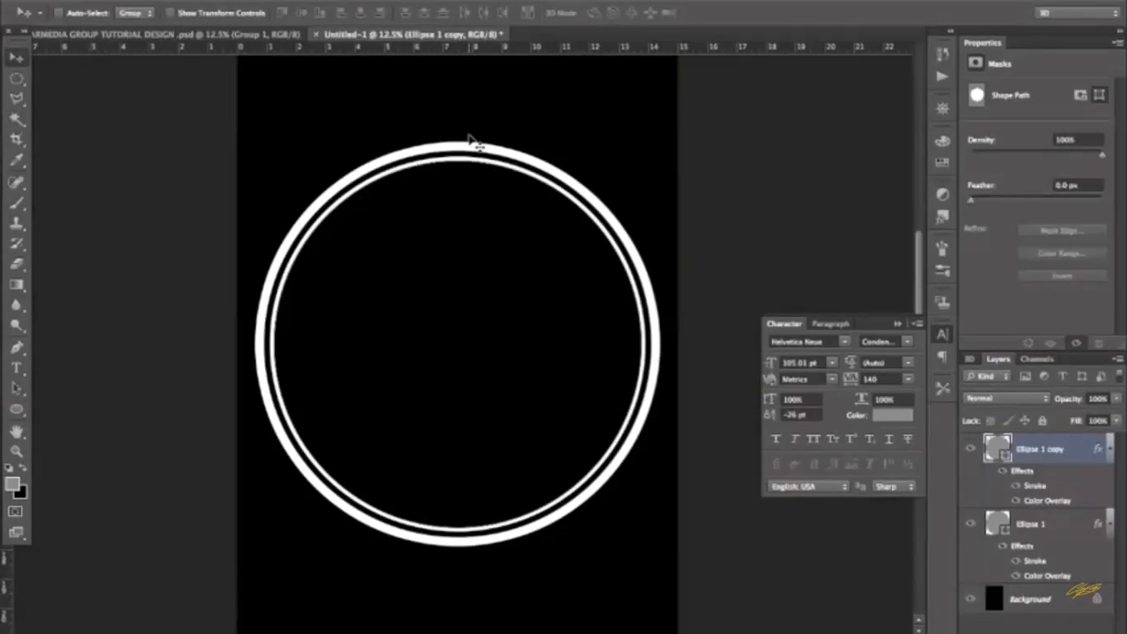
- Center both circle layers horizontally and vertically on the whole canvas and clear the selection
{"action": "left_click", "coordinate": [1057, 519], "text": "shift"}
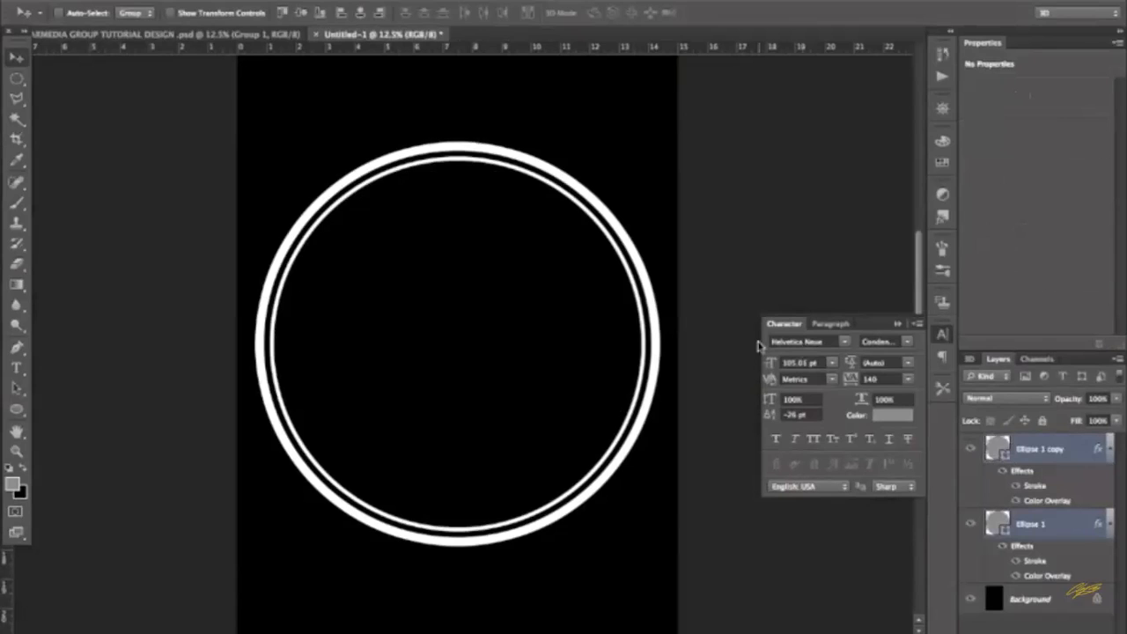
{"action": "key", "text": "ctrl+a"}
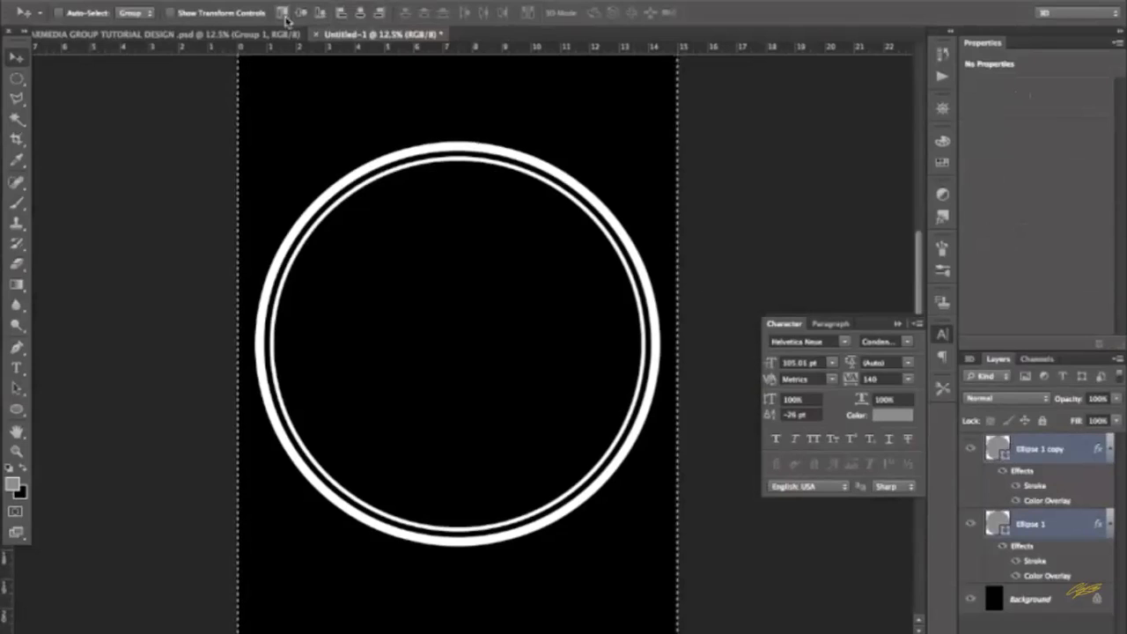
{"action": "left_click", "coordinate": [362, 16]}
{"action": "left_click", "coordinate": [362, 15]}
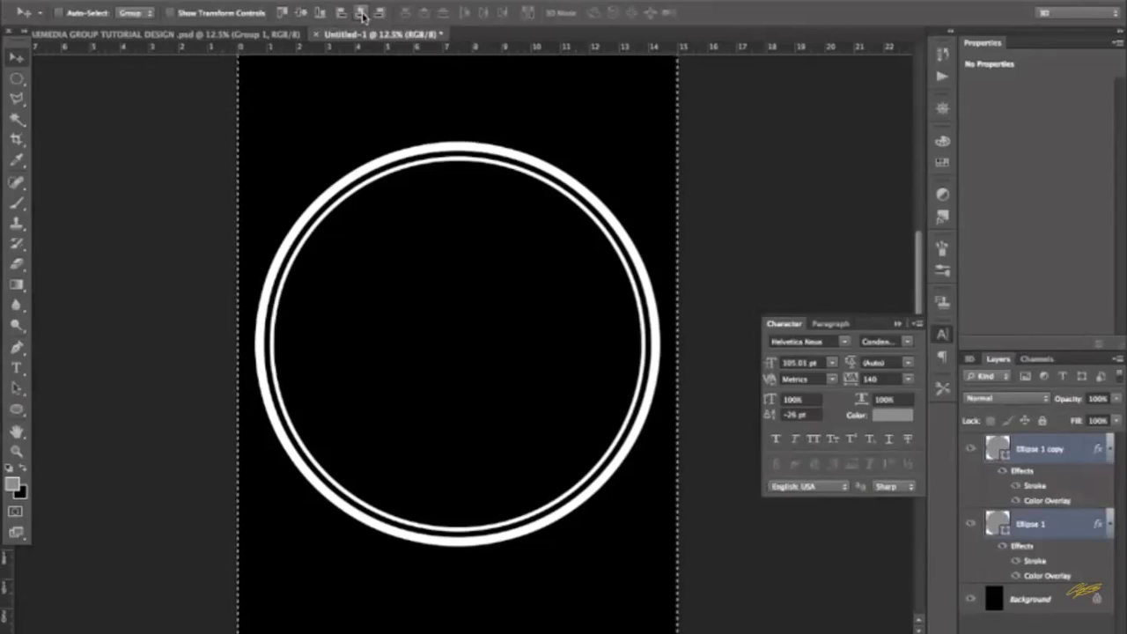
{"action": "left_click", "coordinate": [362, 16]}
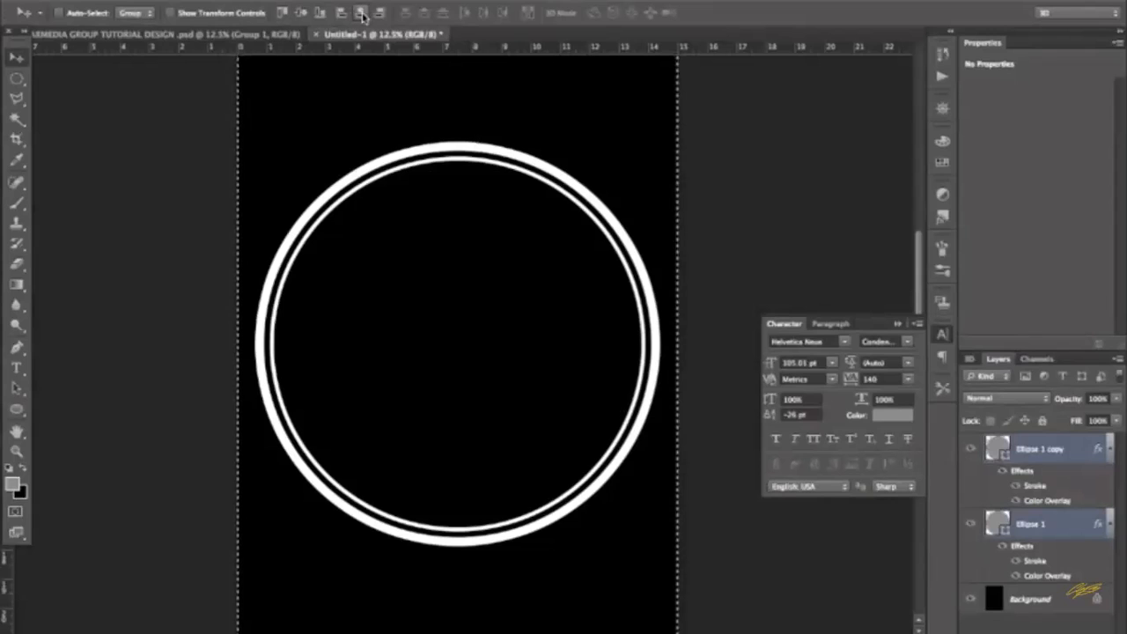
{"action": "left_click", "coordinate": [361, 15]}
{"action": "left_click", "coordinate": [362, 15]}
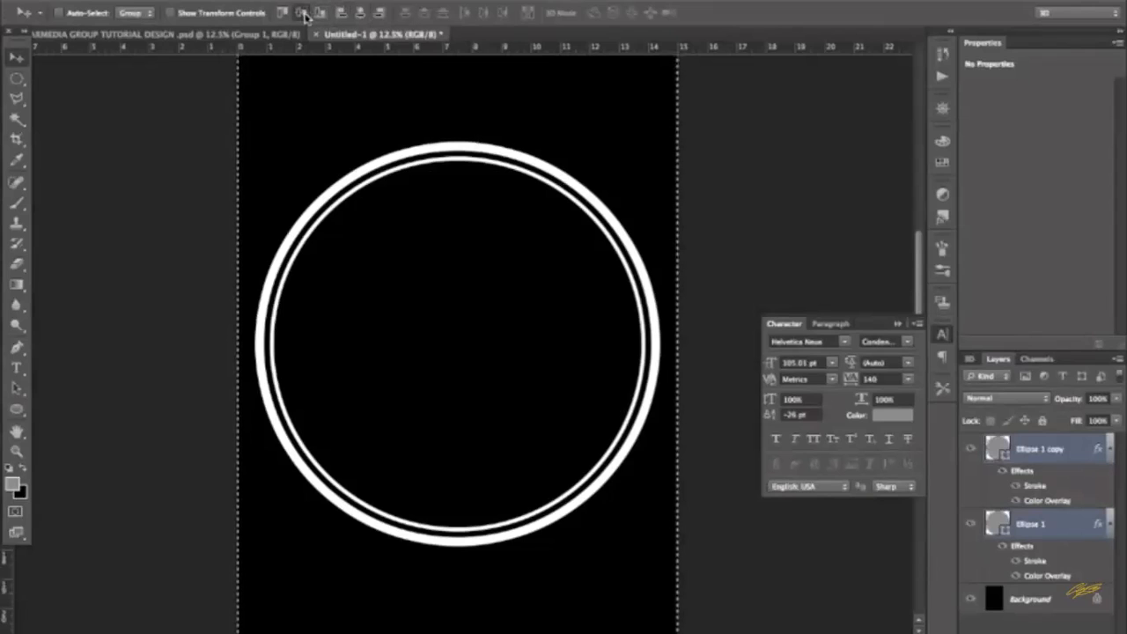
{"action": "left_click", "coordinate": [302, 14]}
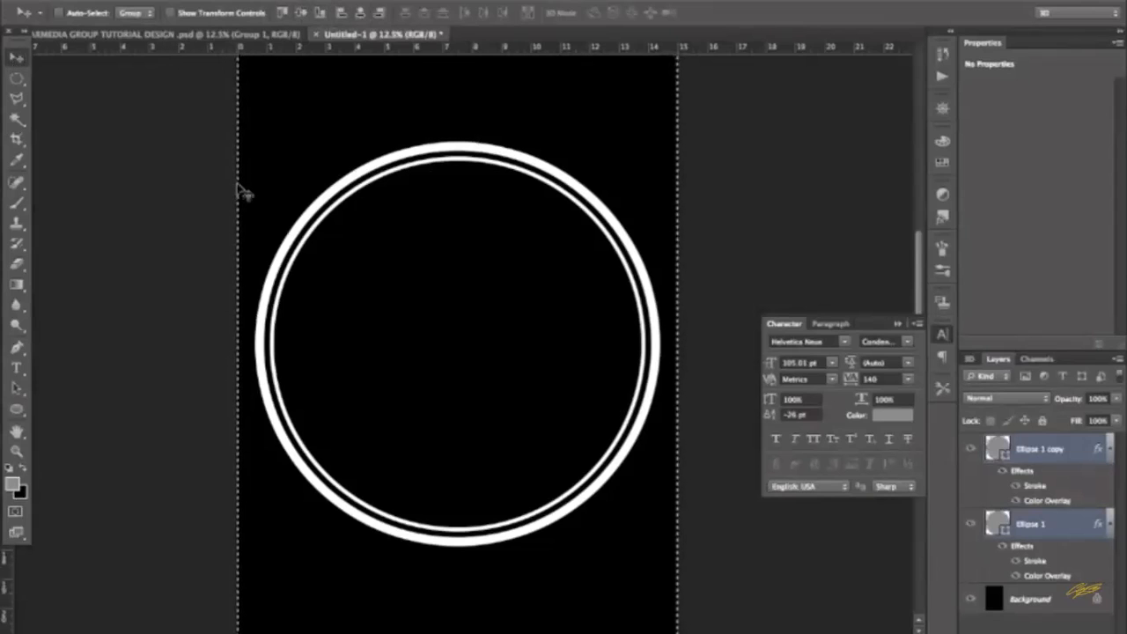
{"action": "key", "text": "super+d"}
- Check the banners in the reference design and draw a rectangle about 3486 by 808 px above the rings in the untitled document
{"action": "scroll", "coordinate": [237, 217], "scroll_direction": "up", "scroll_amount": 1}
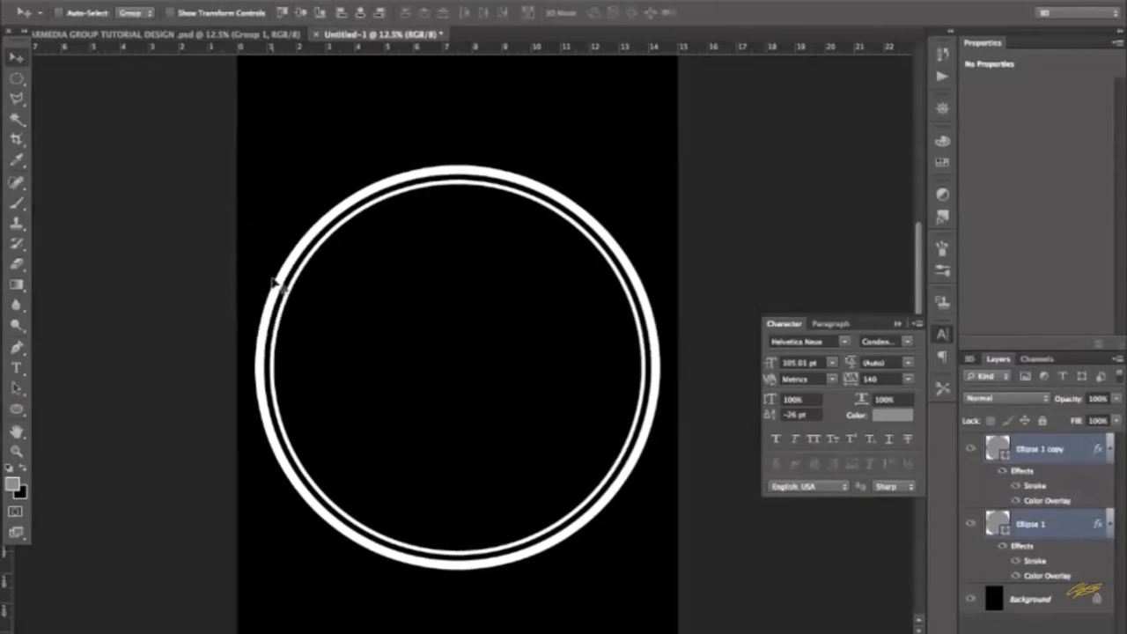
{"action": "left_click", "coordinate": [147, 35]}
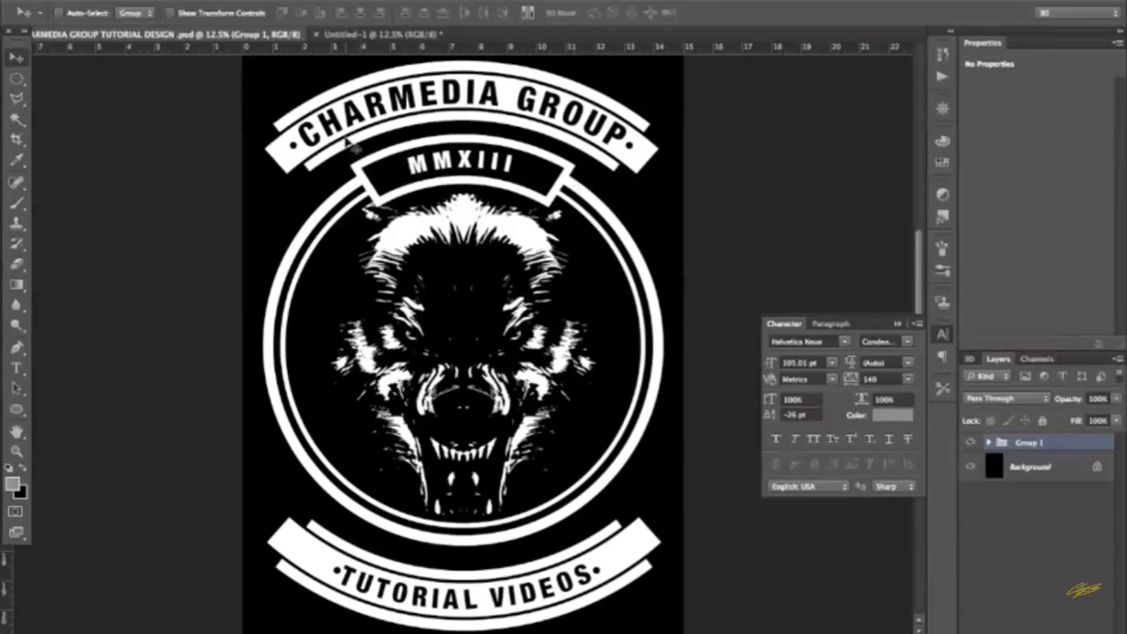
{"action": "scroll", "coordinate": [246, 86], "scroll_direction": "up", "scroll_amount": 1}
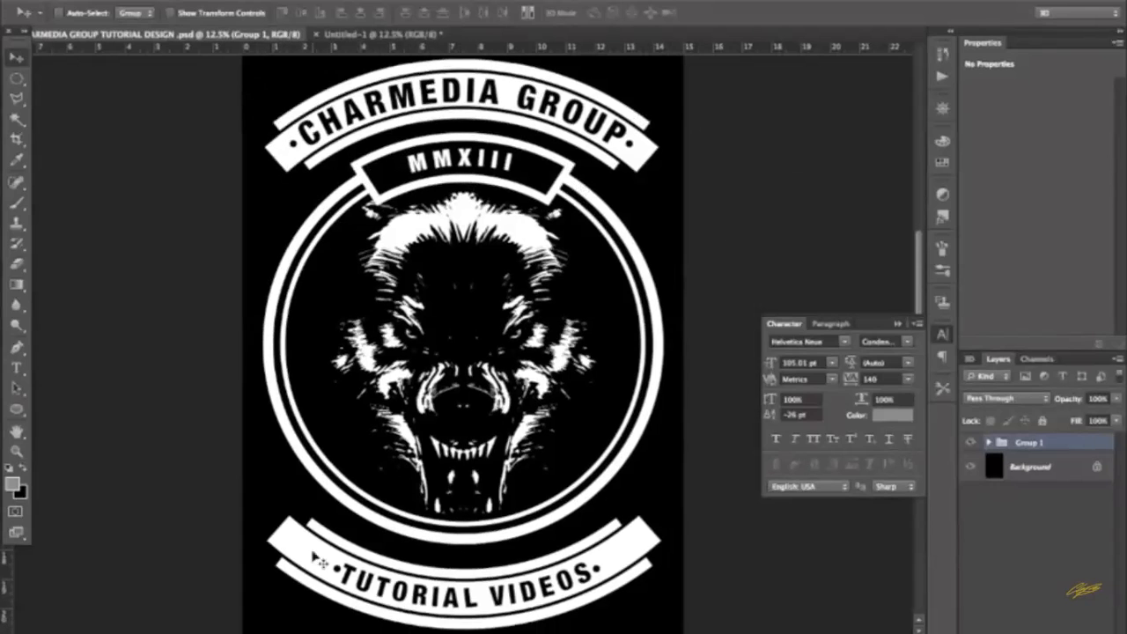
{"action": "left_click", "coordinate": [359, 35]}
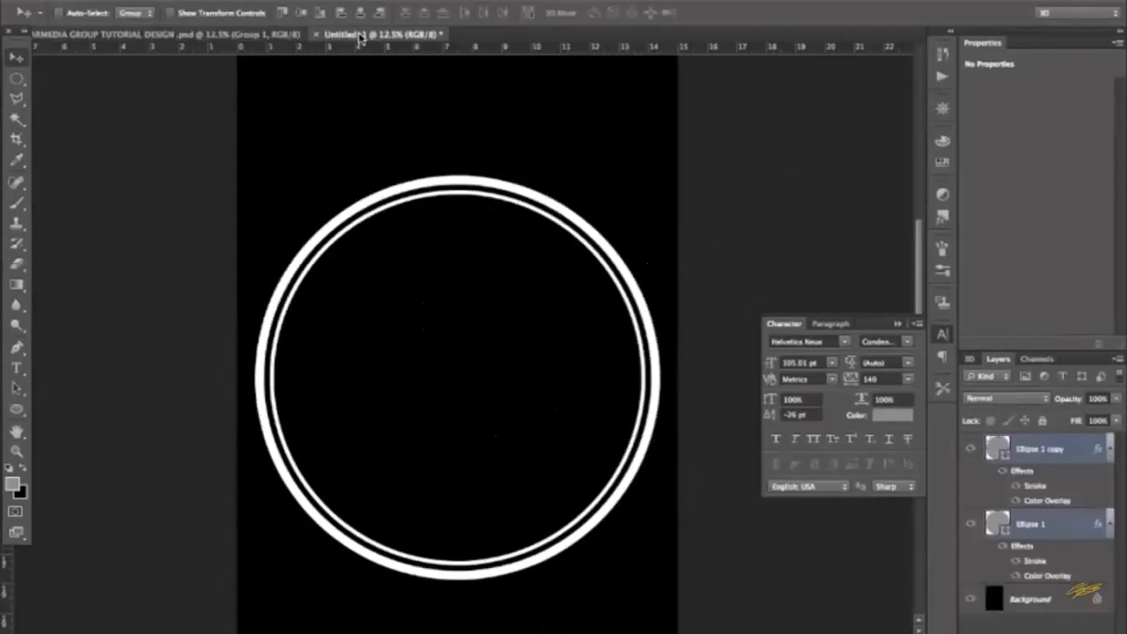
{"action": "left_click", "coordinate": [19, 411]}
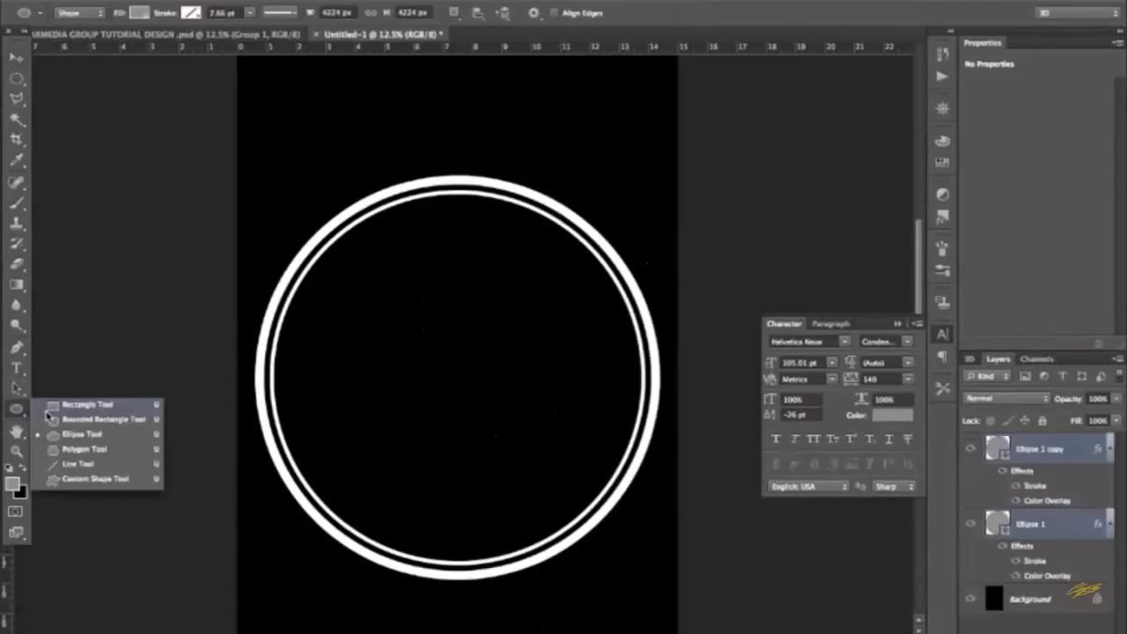
{"action": "left_click", "coordinate": [50, 406]}
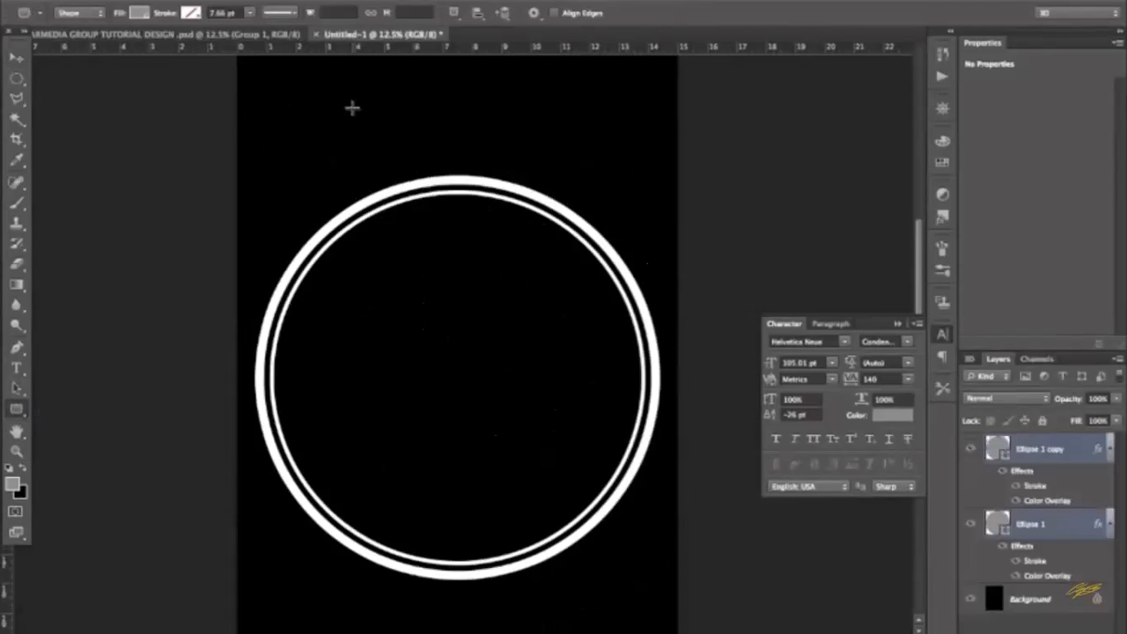
{"action": "scroll", "coordinate": [352, 109], "scroll_direction": "up", "scroll_amount": 2}
{"action": "left_click_drag", "start_coordinate": [269, 147], "coordinate": [609, 226]}
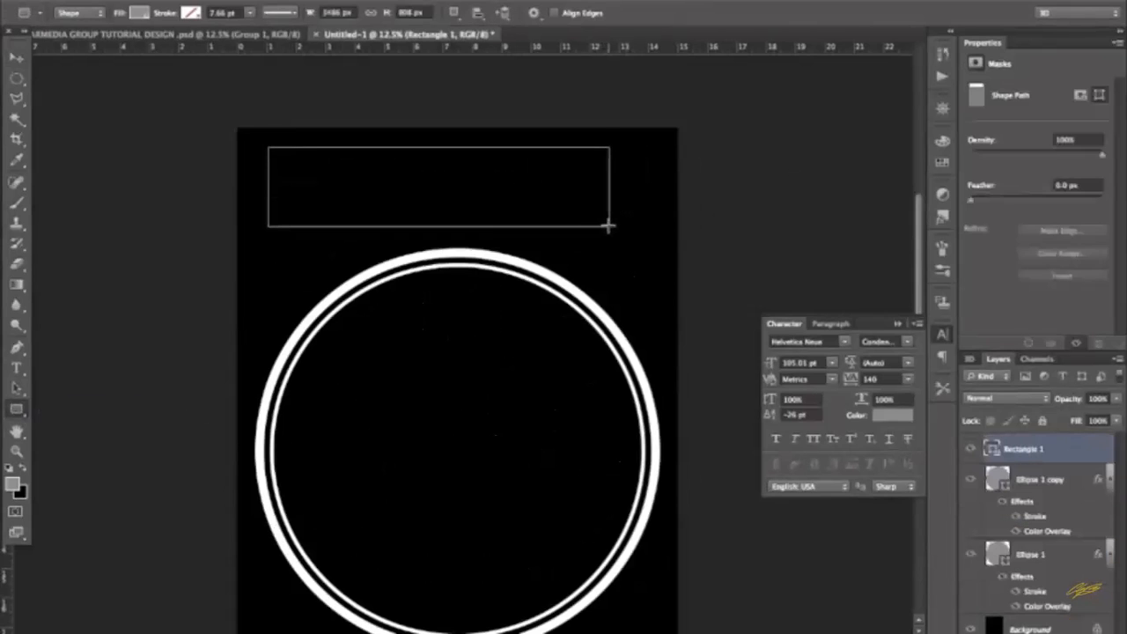
{"action": "right_click", "coordinate": [1010, 453]}
{"action": "left_click", "coordinate": [809, 171]}
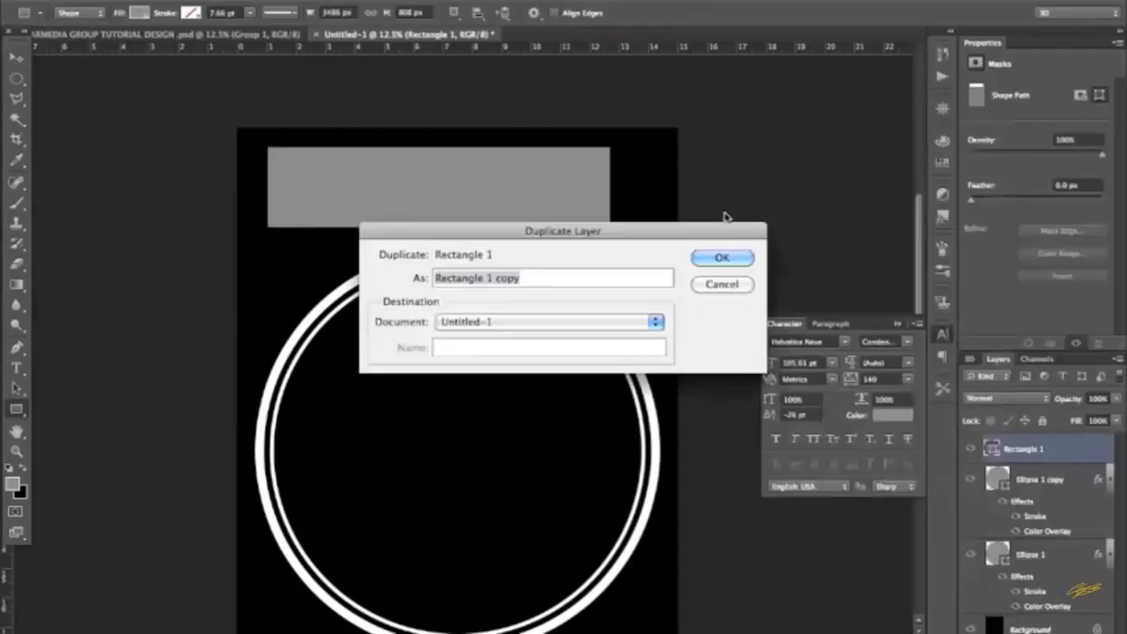
{"action": "left_click", "coordinate": [722, 284]}
- Rasterize the Rectangle 1 layer
{"action": "right_click", "coordinate": [1035, 454]}
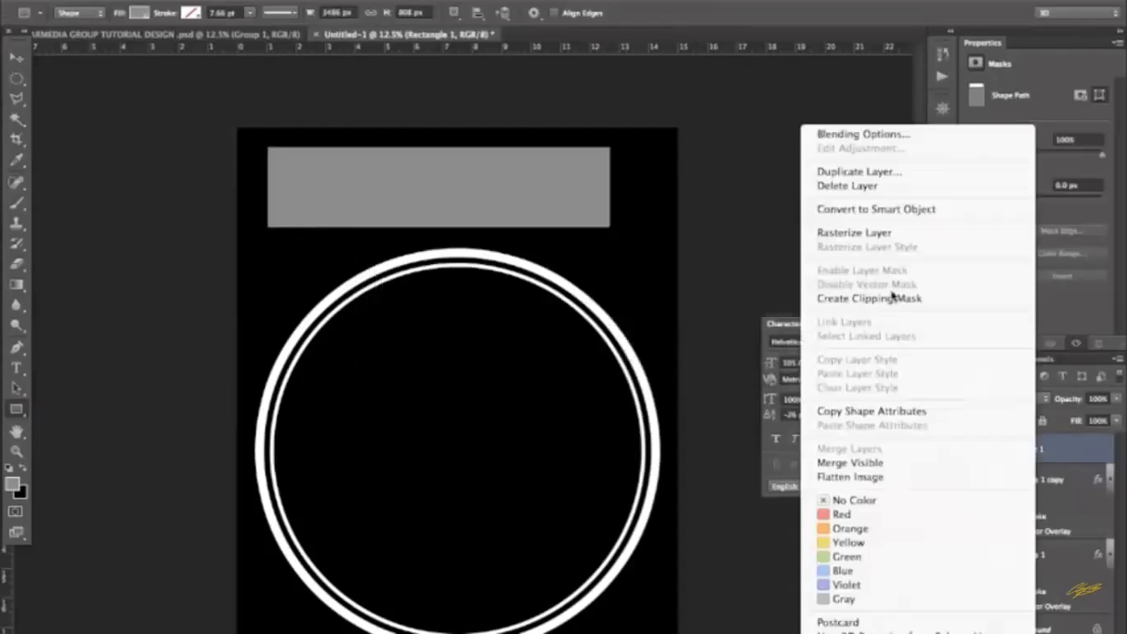
{"action": "left_click", "coordinate": [845, 231]}
{"action": "right_click", "coordinate": [1023, 456]}
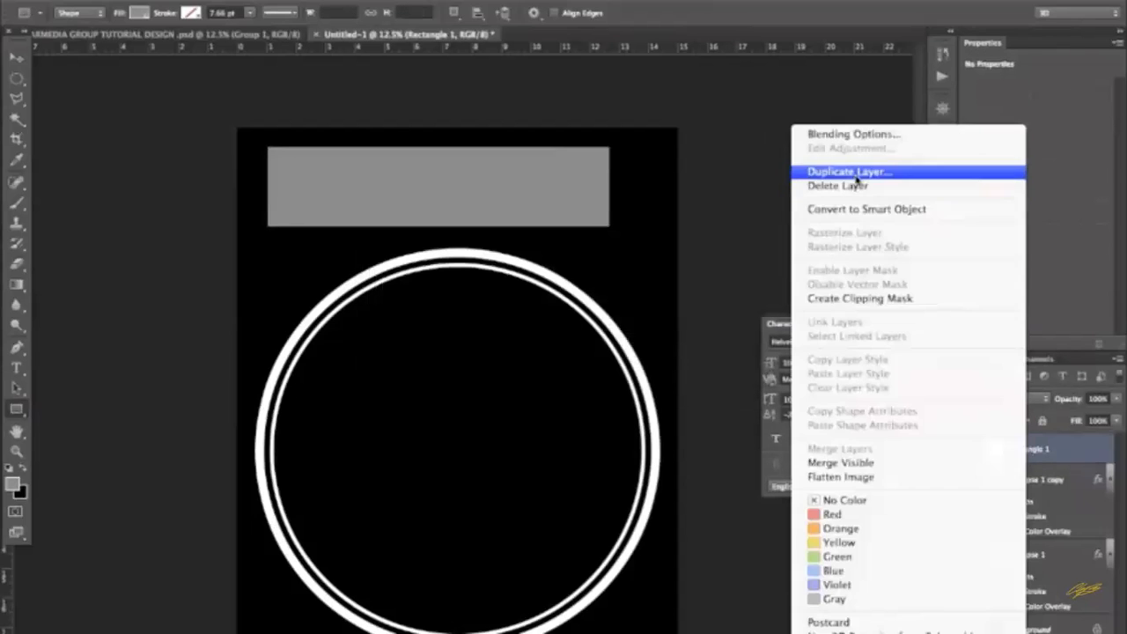
{"action": "left_click", "coordinate": [808, 172]}
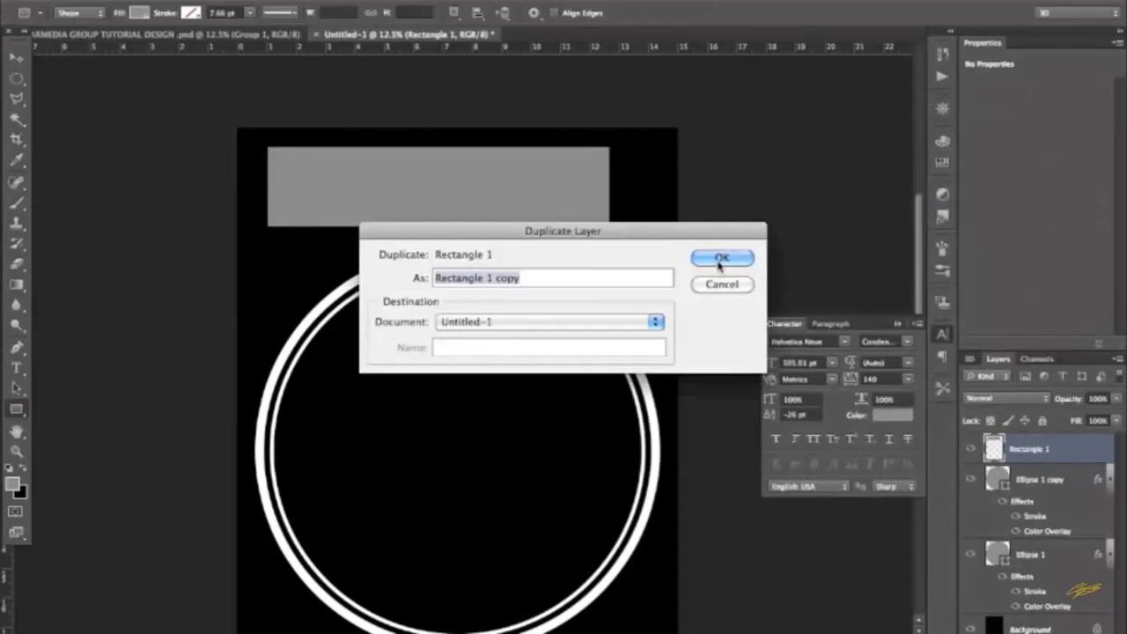
{"action": "left_click", "coordinate": [745, 286]}
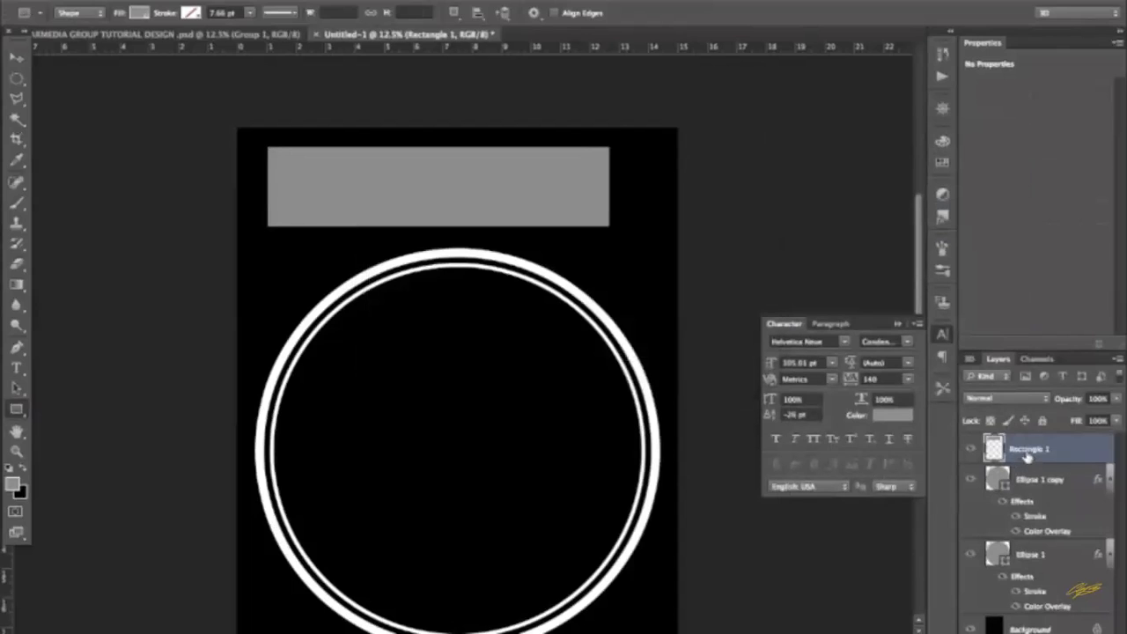
- Duplicate the Rectangle 1 layer and scale the copy's height to about 72% around its center, applying the transformation
{"action": "right_click", "coordinate": [1028, 454]}
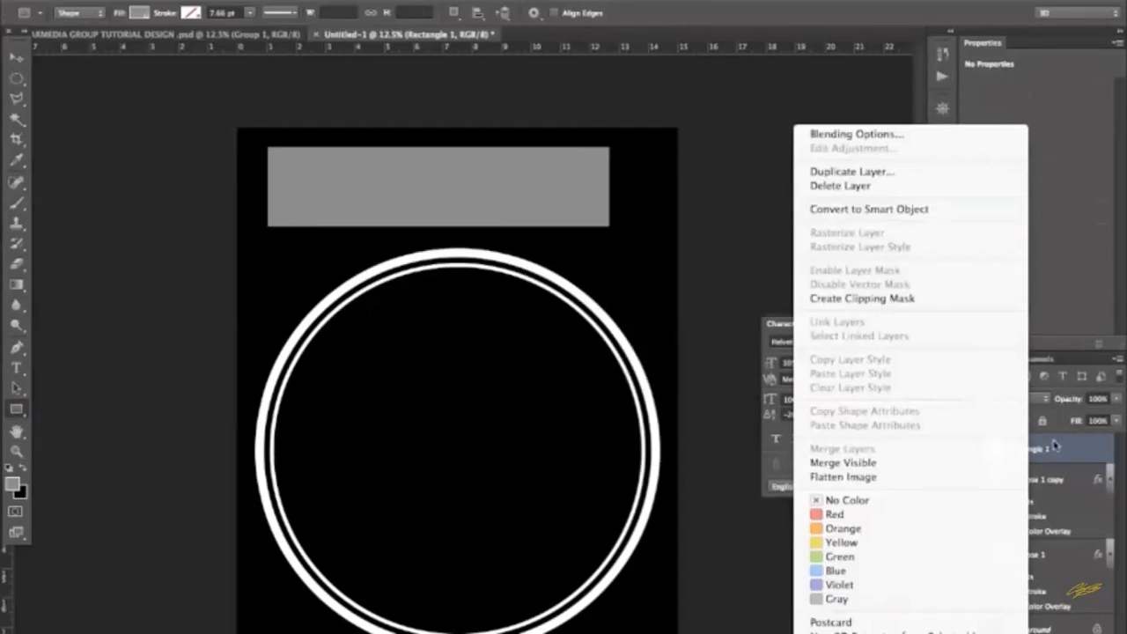
{"action": "right_click", "coordinate": [1054, 447]}
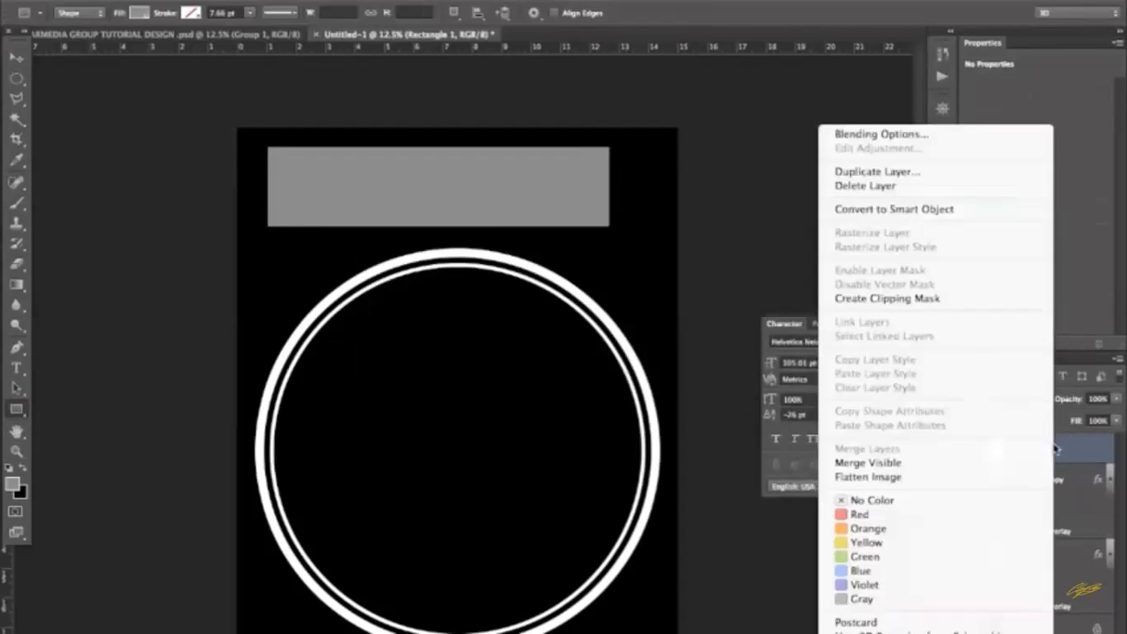
{"action": "left_click", "coordinate": [898, 173]}
{"action": "left_click", "coordinate": [720, 259]}
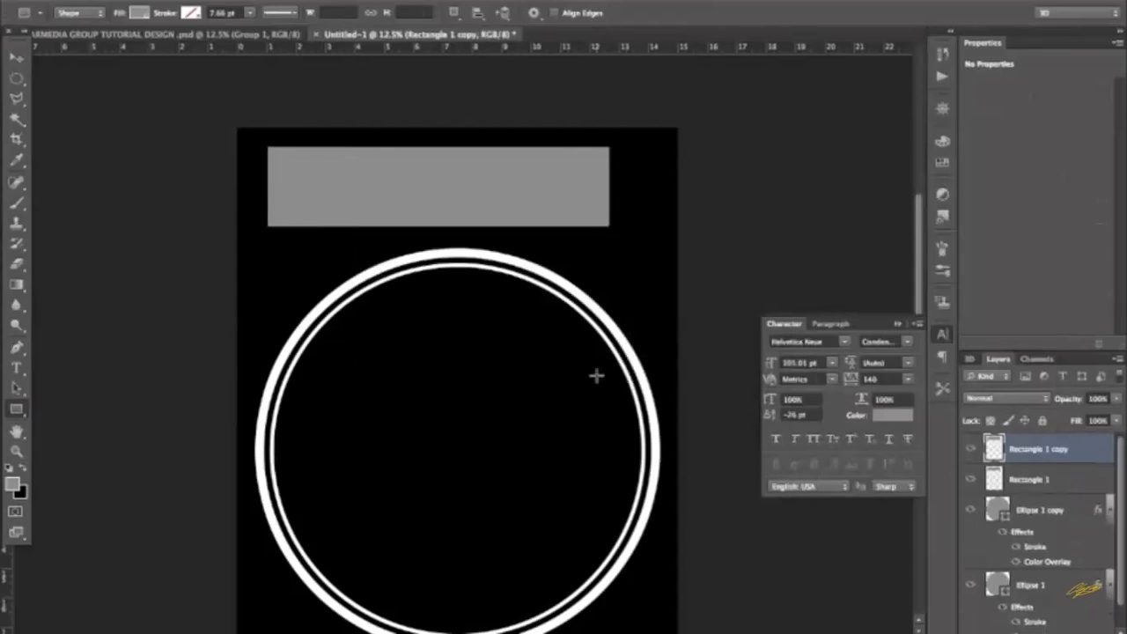
{"action": "key", "text": "ctrl+t"}
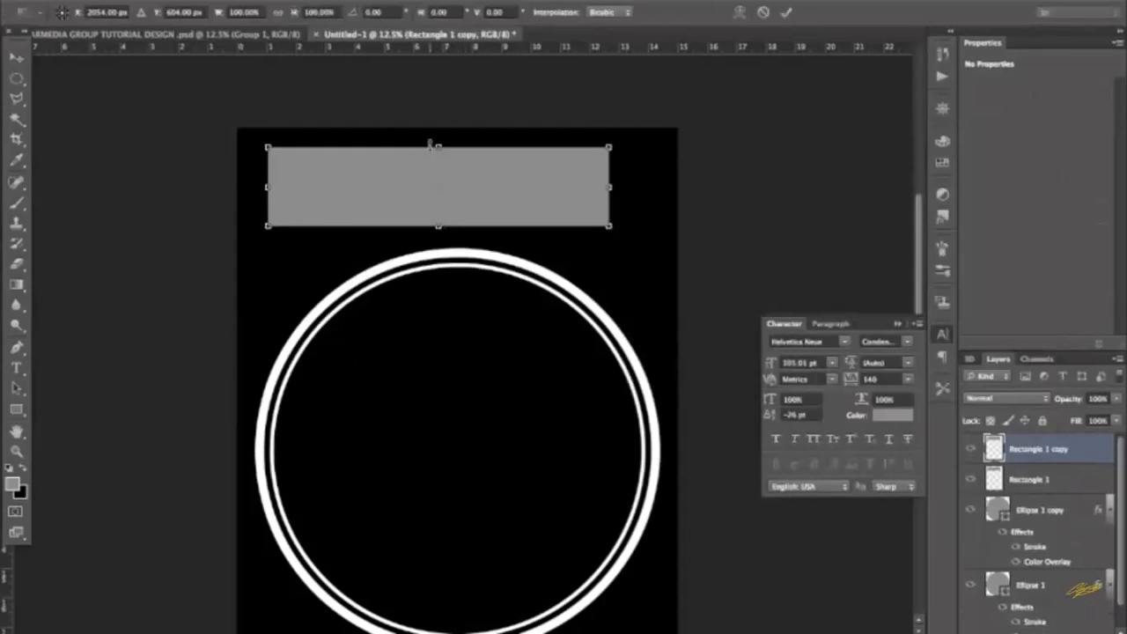
{"action": "left_click_drag", "start_coordinate": [436, 143], "coordinate": [435, 156]}
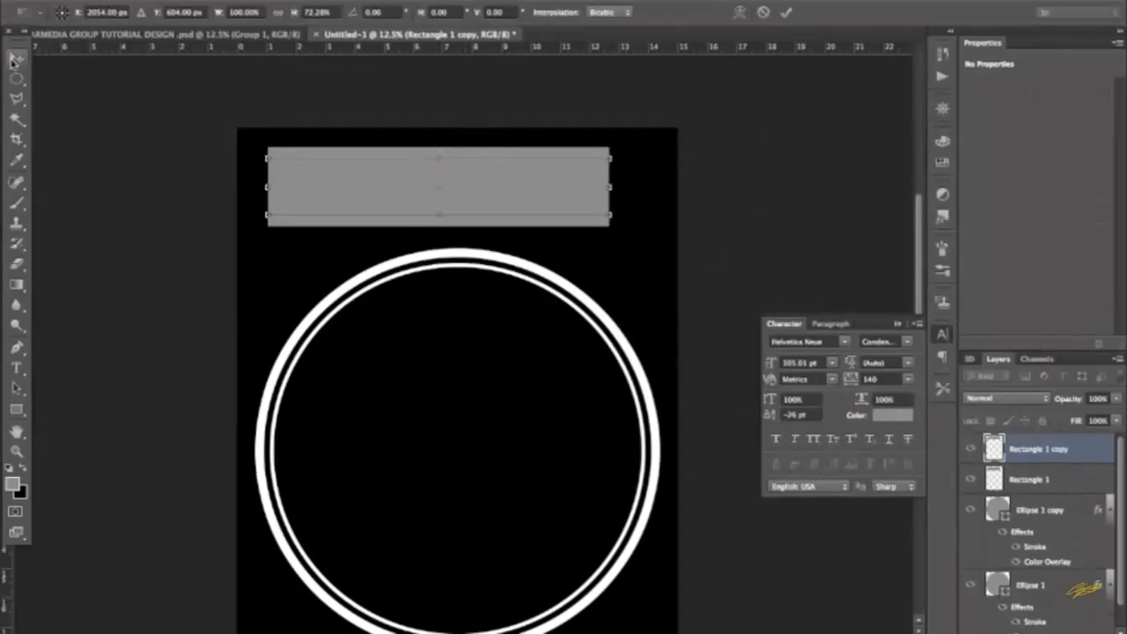
{"action": "left_click", "coordinate": [14, 58]}
{"action": "left_click", "coordinate": [701, 220]}
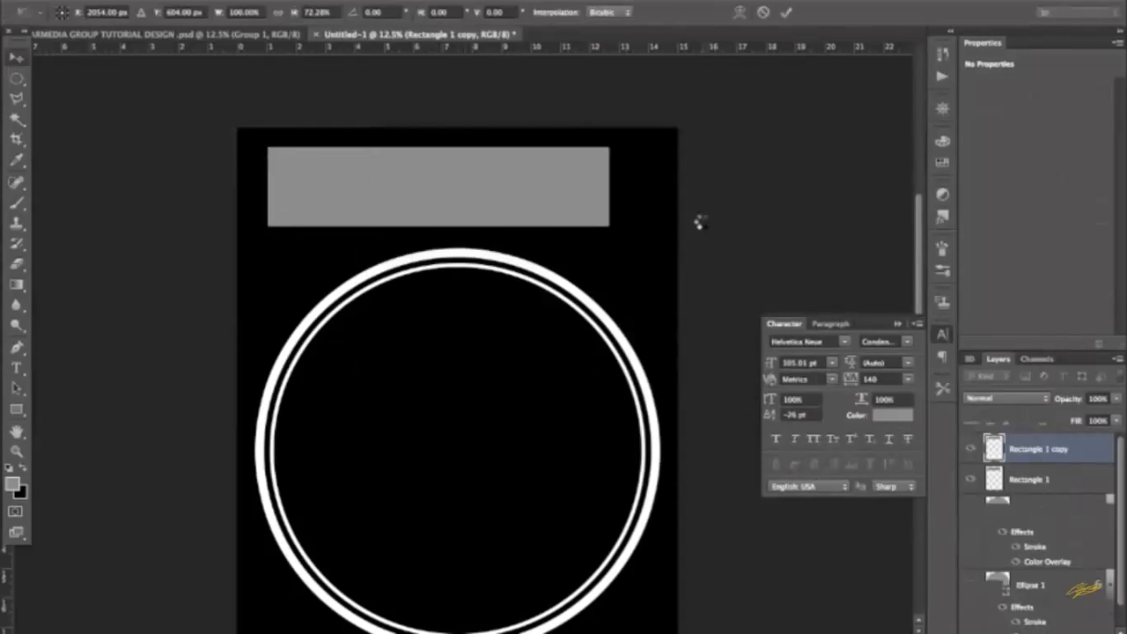
- Check the banner in the reference design and give the rectangle copy a black 50 px stroke positioned inside
{"action": "left_click", "coordinate": [227, 34]}
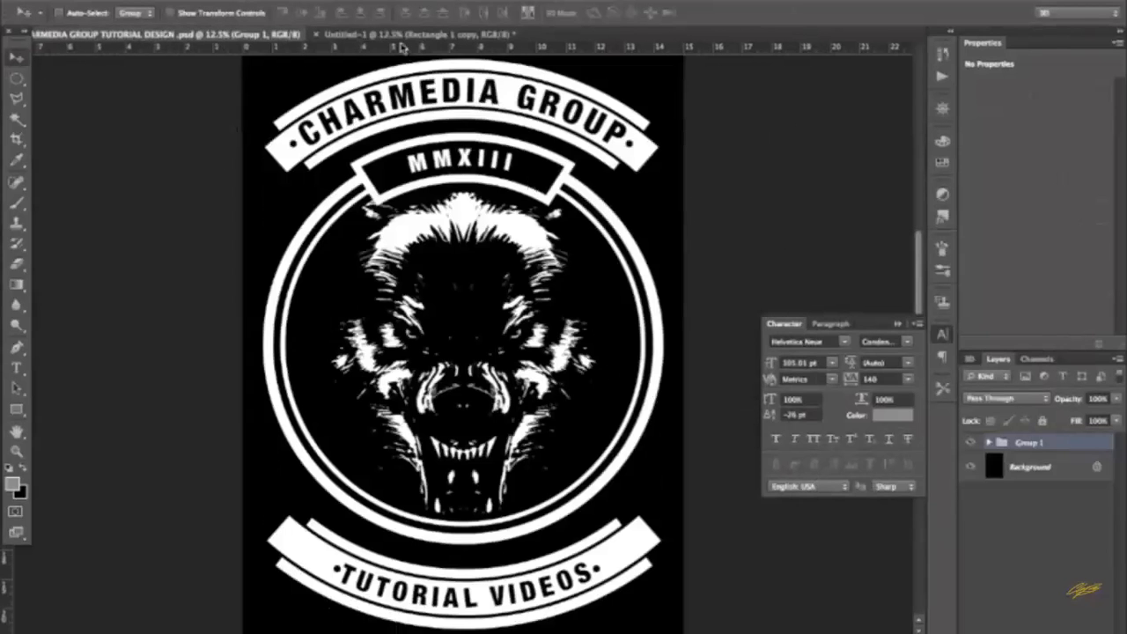
{"action": "left_click", "coordinate": [403, 36]}
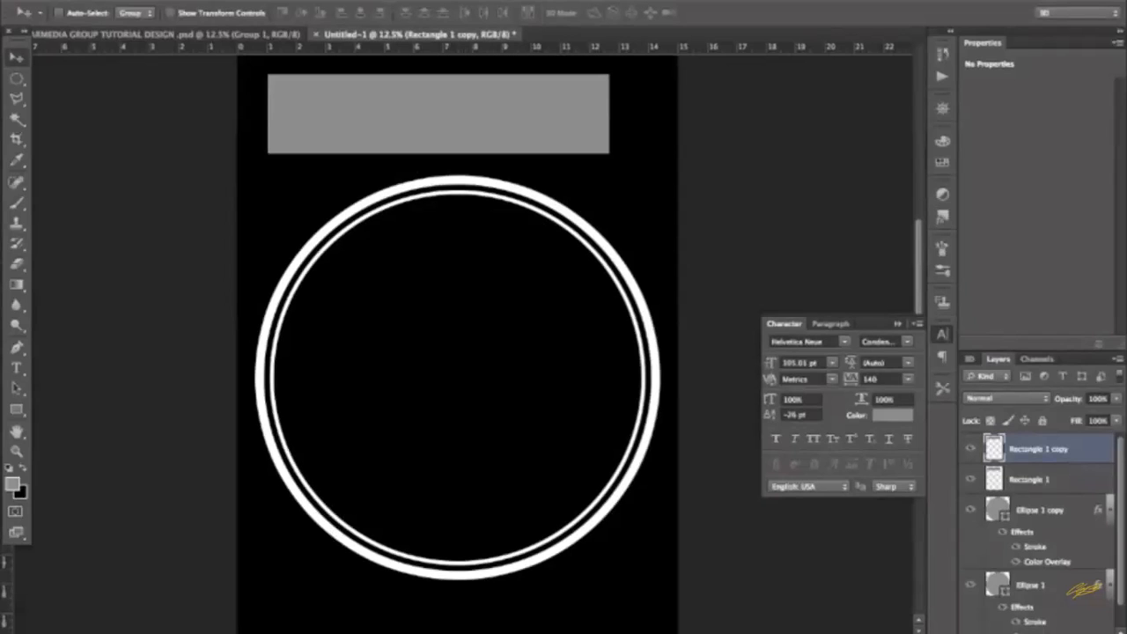
{"action": "left_click", "coordinate": [994, 632]}
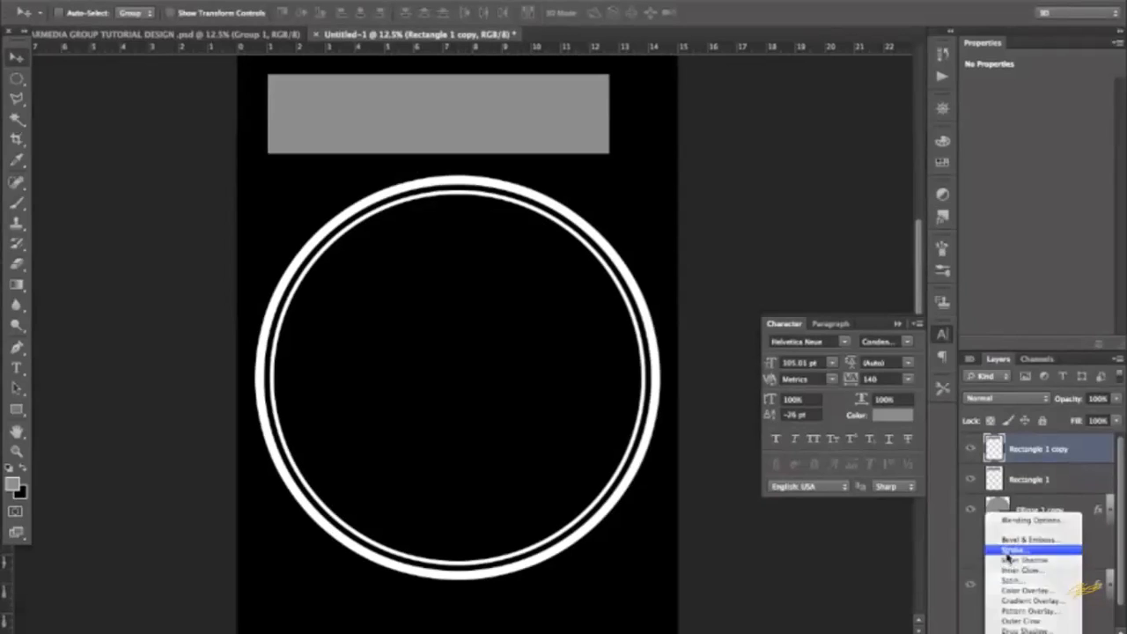
{"action": "left_click", "coordinate": [1012, 549]}
{"action": "left_click", "coordinate": [855, 202]}
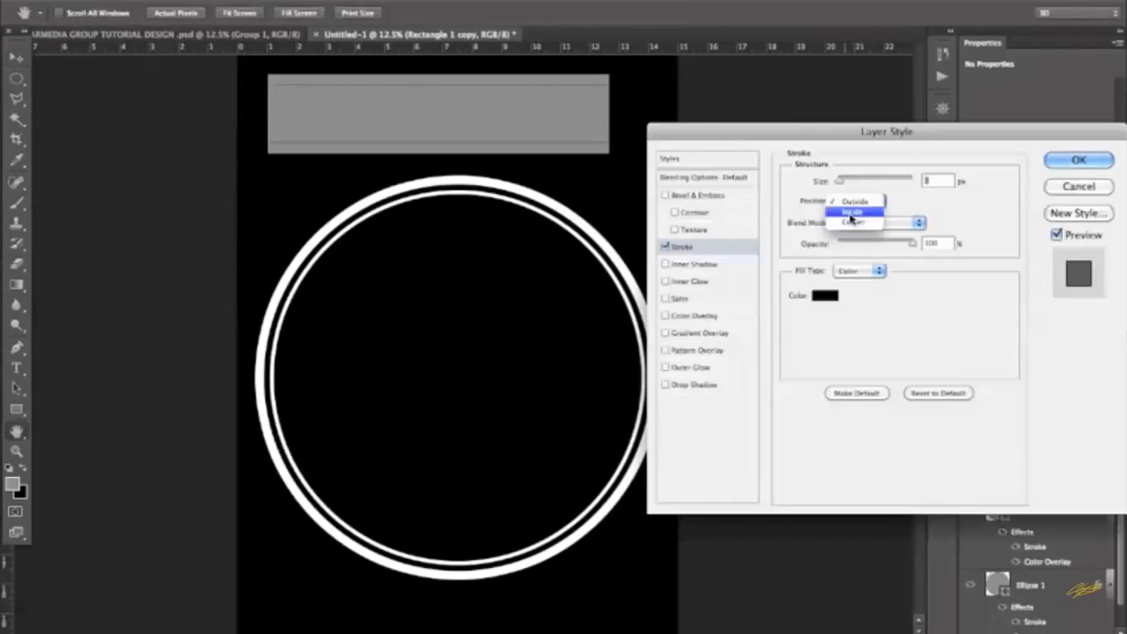
{"action": "left_click", "coordinate": [851, 213]}
{"action": "left_click_drag", "start_coordinate": [853, 182], "coordinate": [857, 183]}
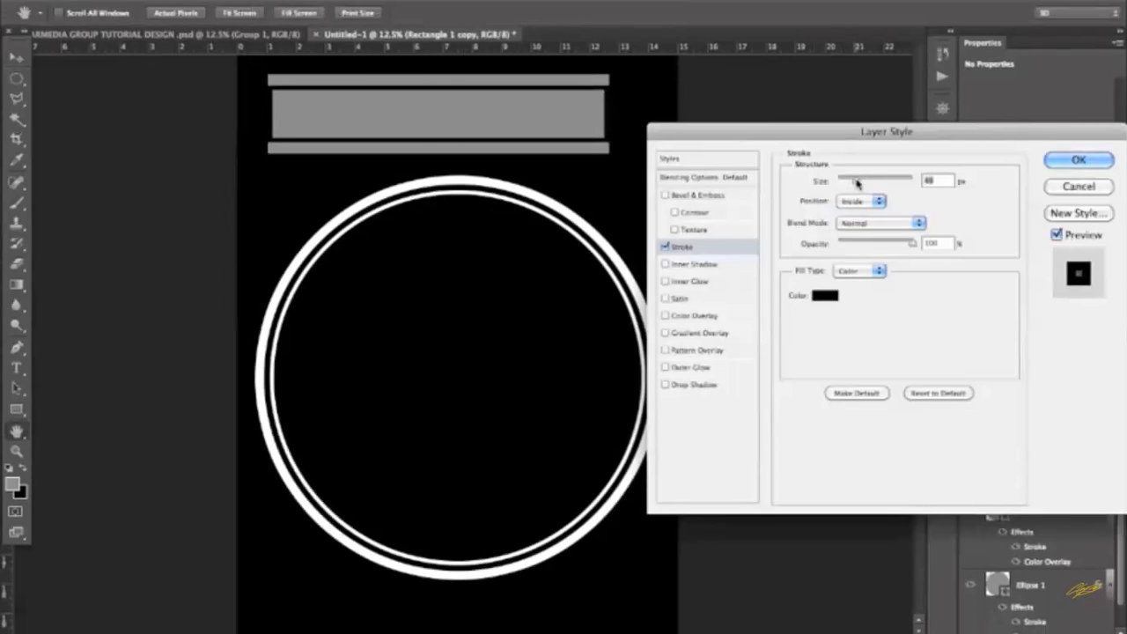
{"action": "type", "text": "50"}
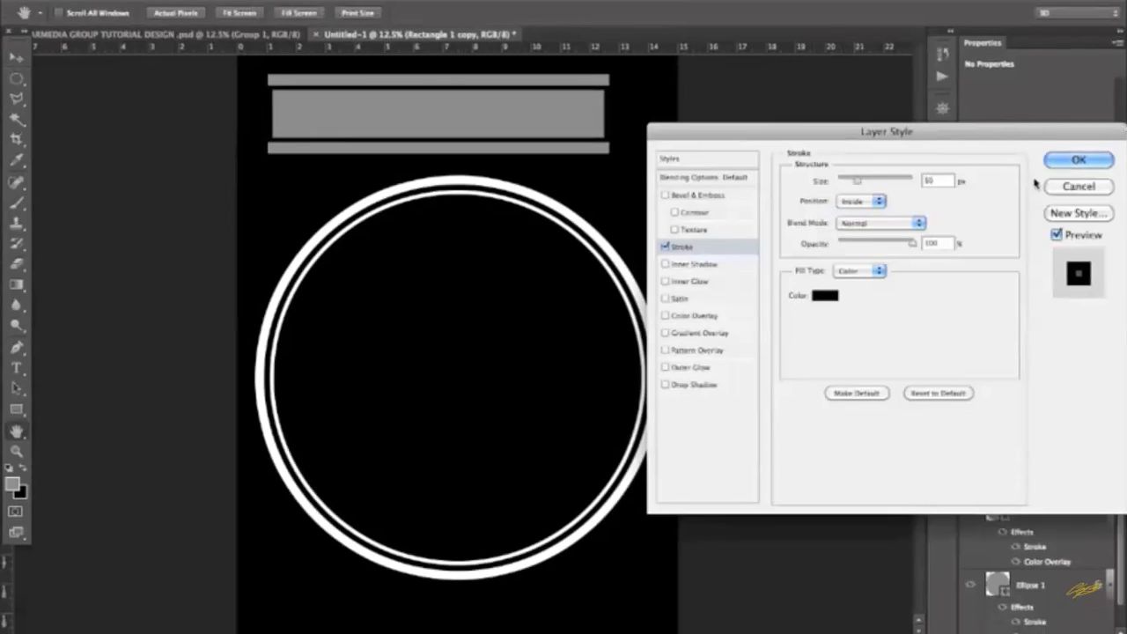
{"action": "left_click", "coordinate": [1076, 161]}
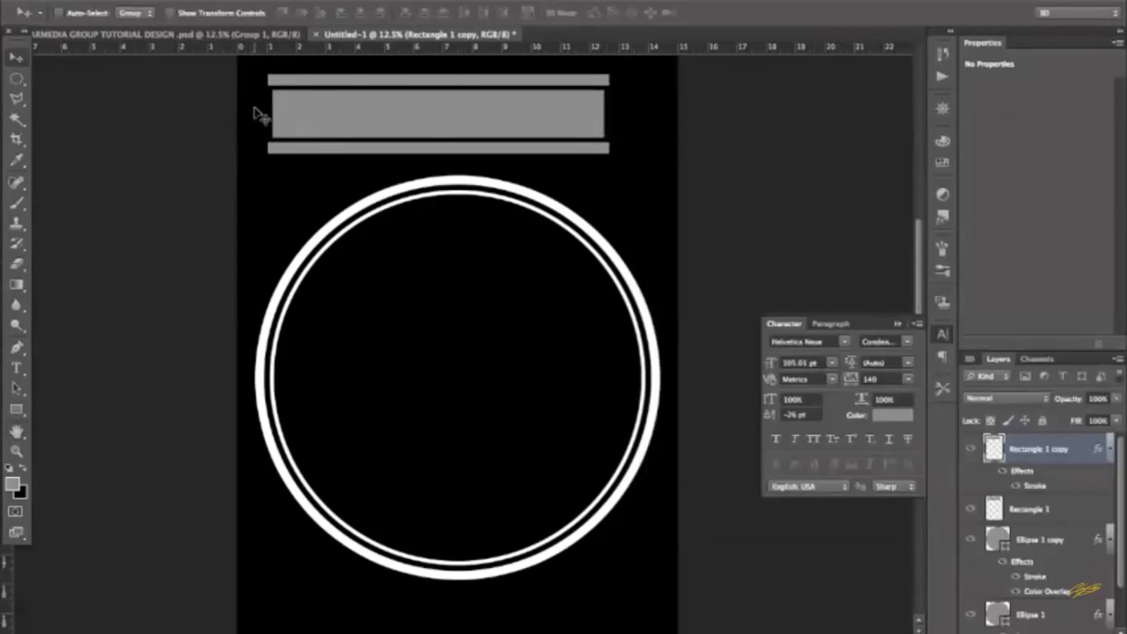
- Widen the rectangle copy to about 111% around its center, apply the transformation and nudge the copy slightly down
{"action": "key", "text": "ctrl+t"}
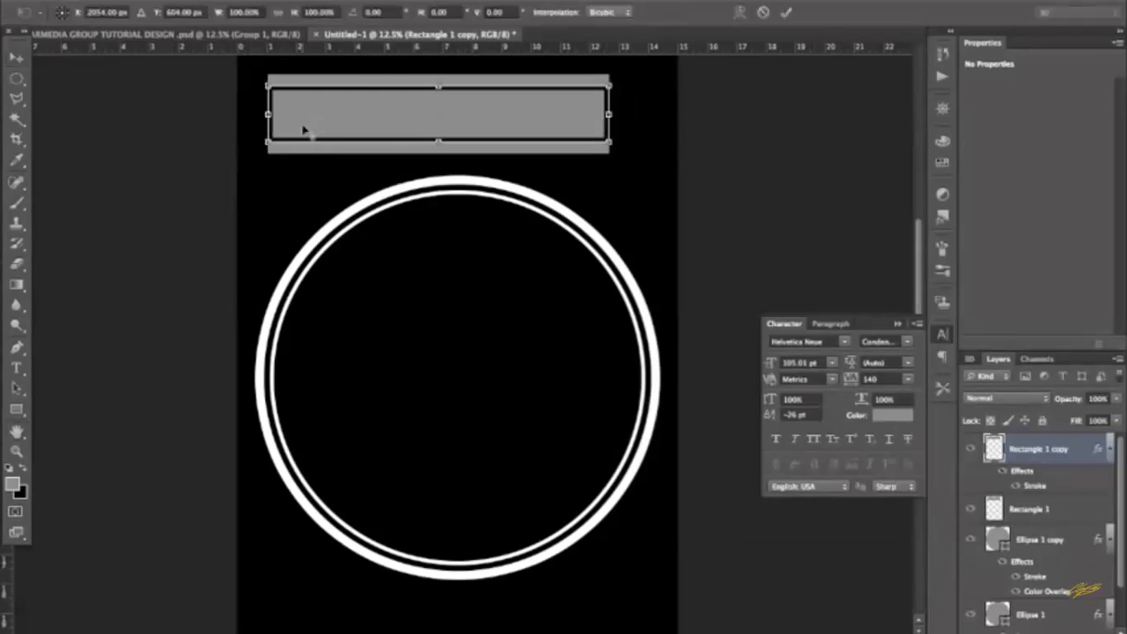
{"action": "mouse_move", "coordinate": [267, 116]}
{"action": "left_mouse_down"}
{"action": "mouse_move", "coordinate": [391, 114]}
{"action": "mouse_move", "coordinate": [248, 115]}
{"action": "left_mouse_up"}
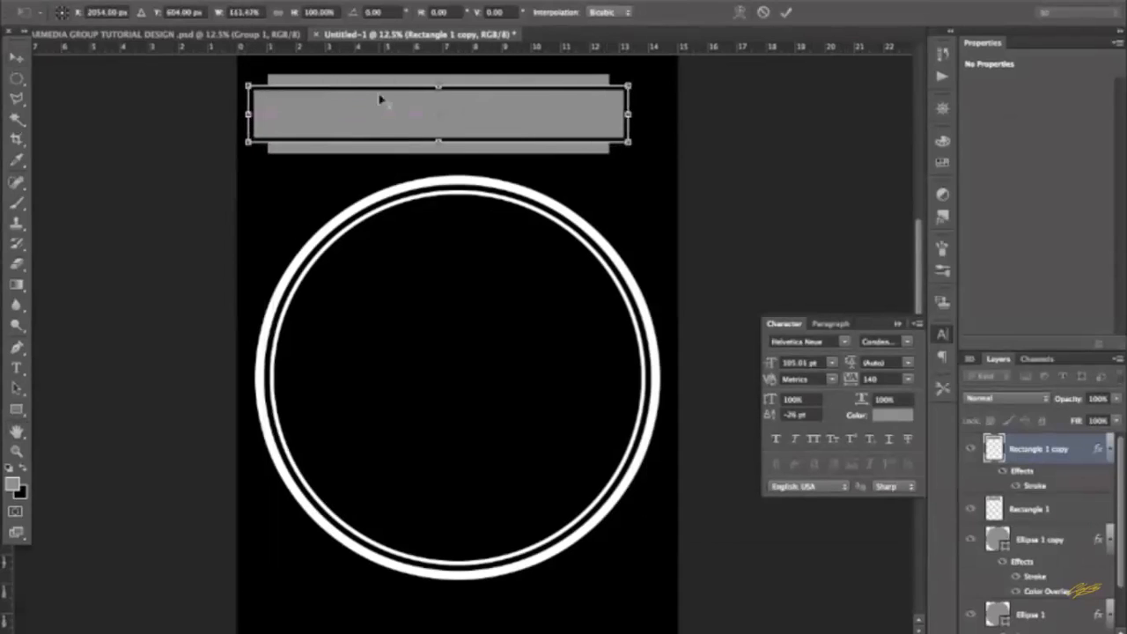
{"action": "left_click", "coordinate": [16, 58]}
{"action": "left_click", "coordinate": [694, 220]}
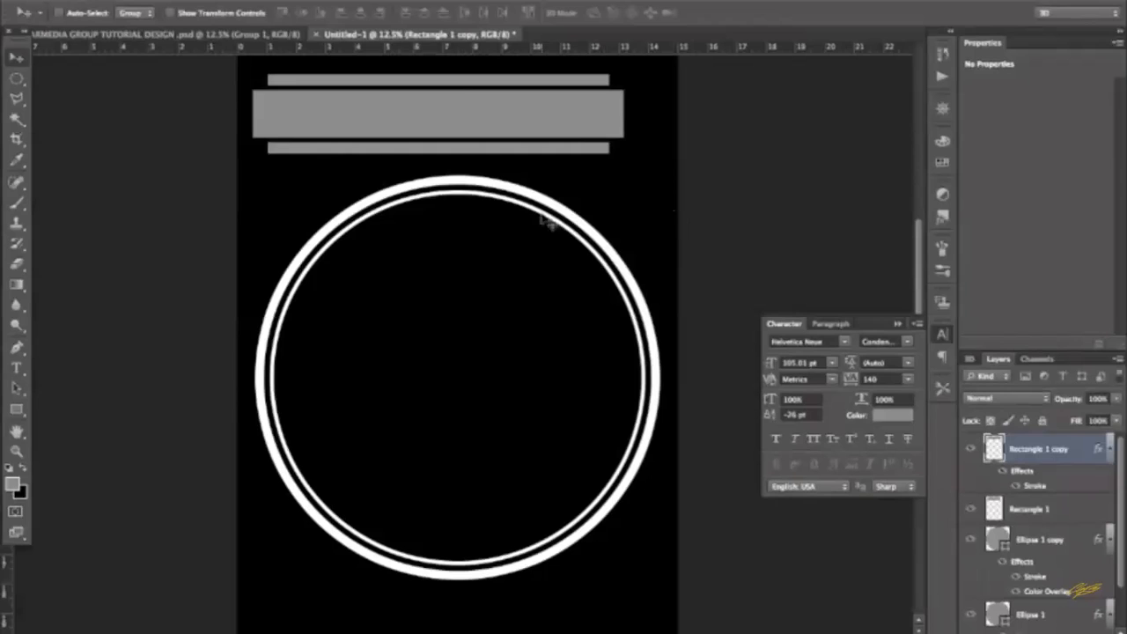
{"action": "key", "text": "shift+Down"}
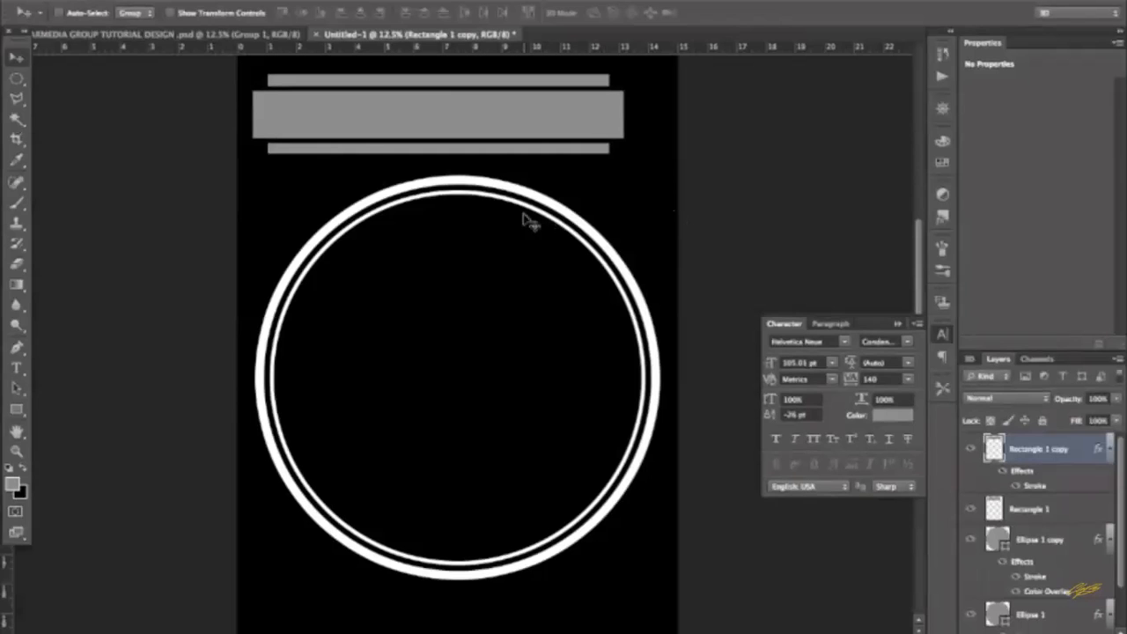
- Compare the banner with the reference design and scale both rectangle layers together to about 88% height around their center
{"action": "left_click", "coordinate": [189, 35]}
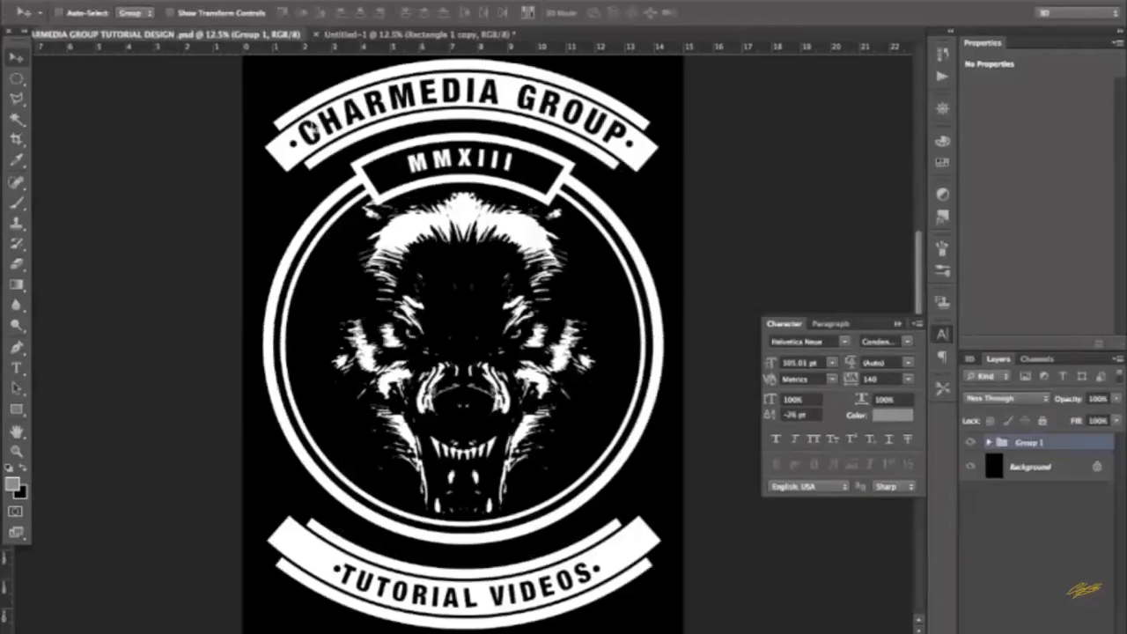
{"action": "left_click", "coordinate": [369, 35]}
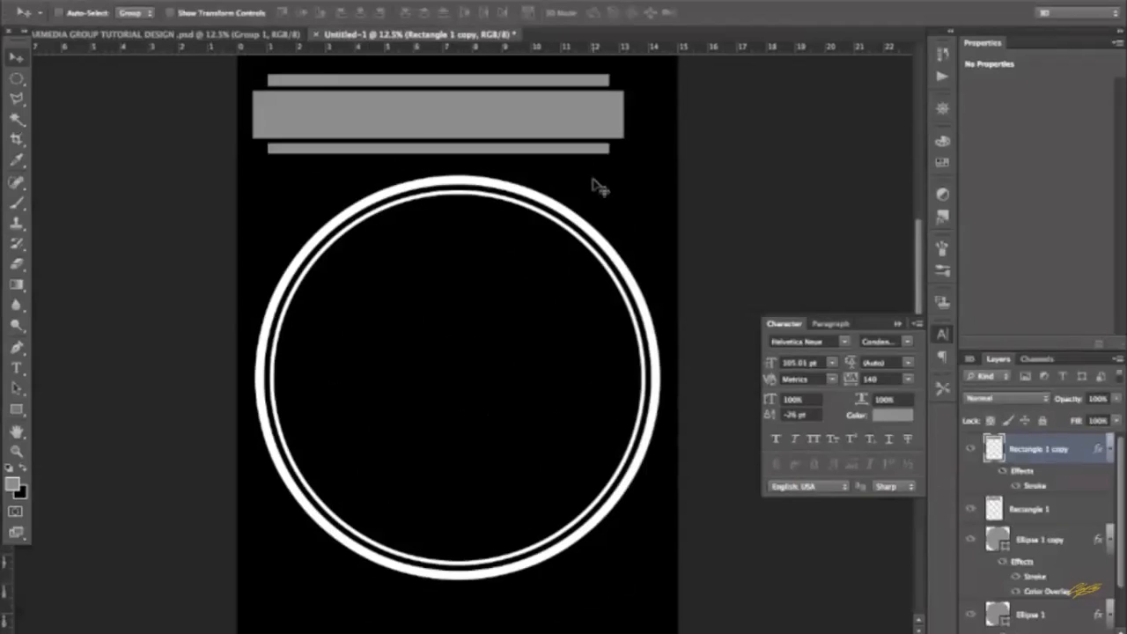
{"action": "left_click", "coordinate": [1028, 511], "text": "shift"}
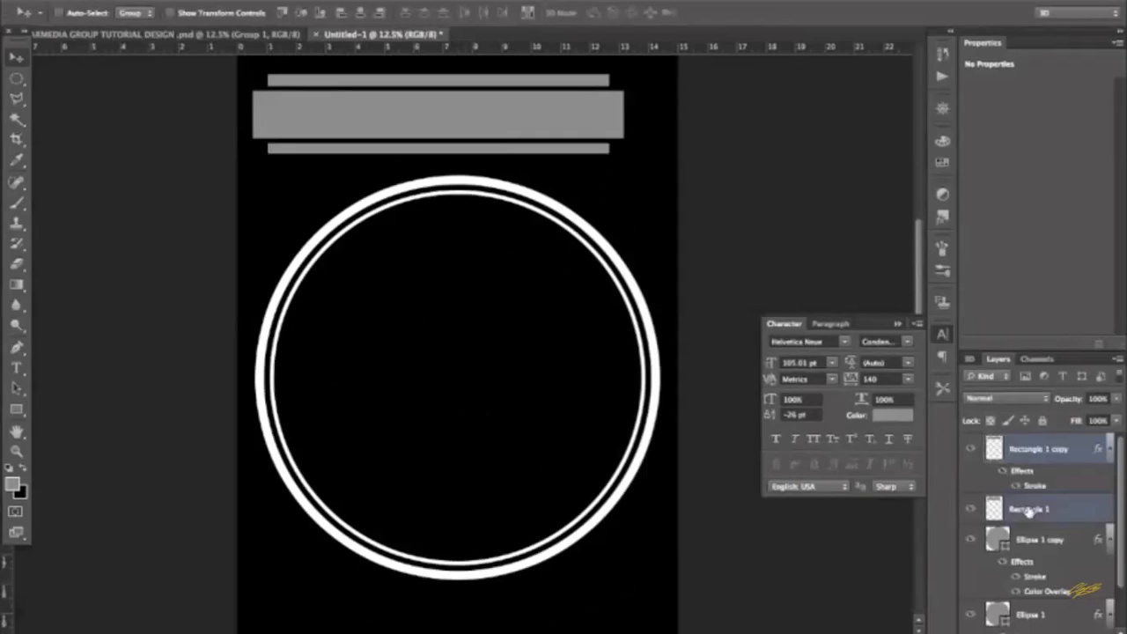
{"action": "key", "text": "ctrl+t"}
{"action": "left_click_drag", "start_coordinate": [425, 69], "coordinate": [427, 79]}
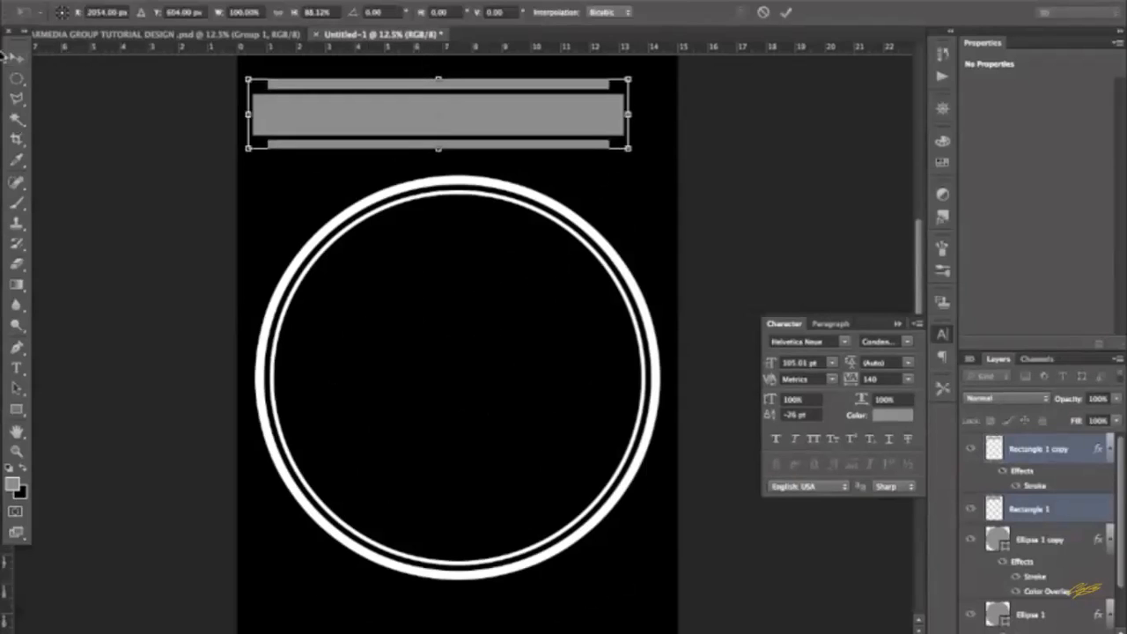
{"action": "left_click", "coordinate": [15, 56]}
{"action": "left_click", "coordinate": [695, 220]}
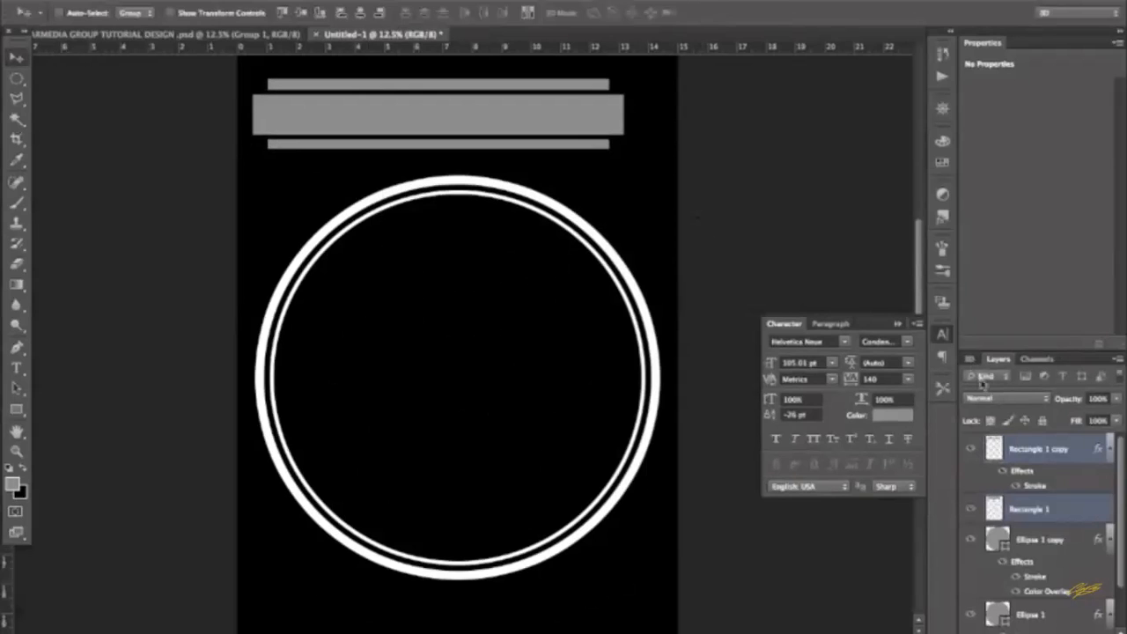
- Merge the two rectangle layers into one and center the banner horizontally on the whole canvas, clearing the selection
{"action": "right_click", "coordinate": [1050, 466]}
{"action": "left_click", "coordinate": [880, 452]}
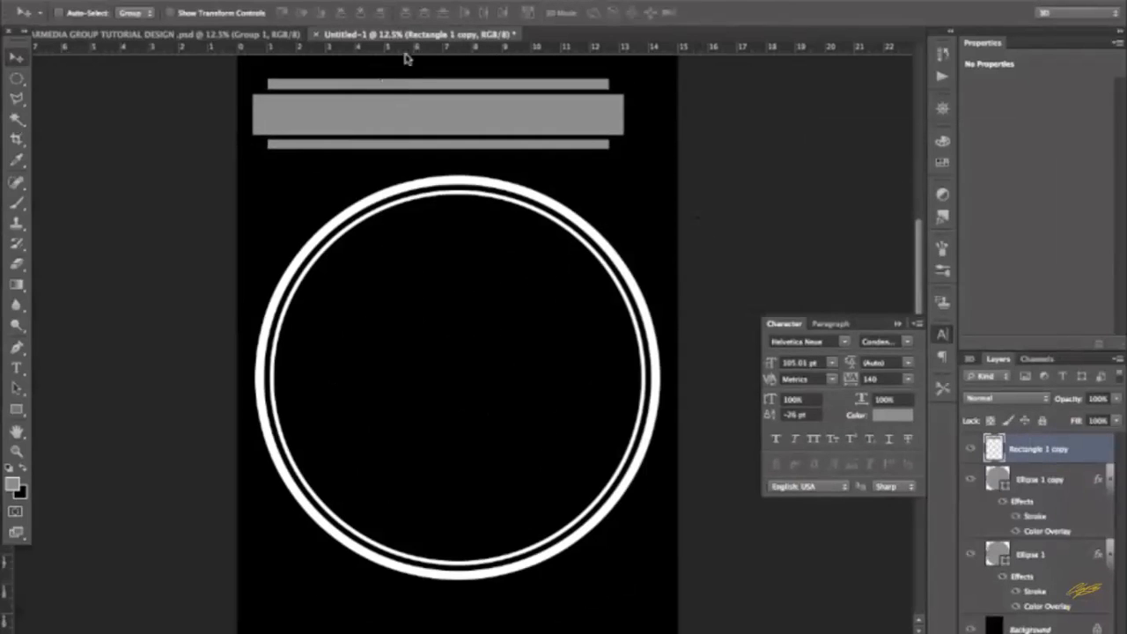
{"action": "key", "text": "ctrl+a"}
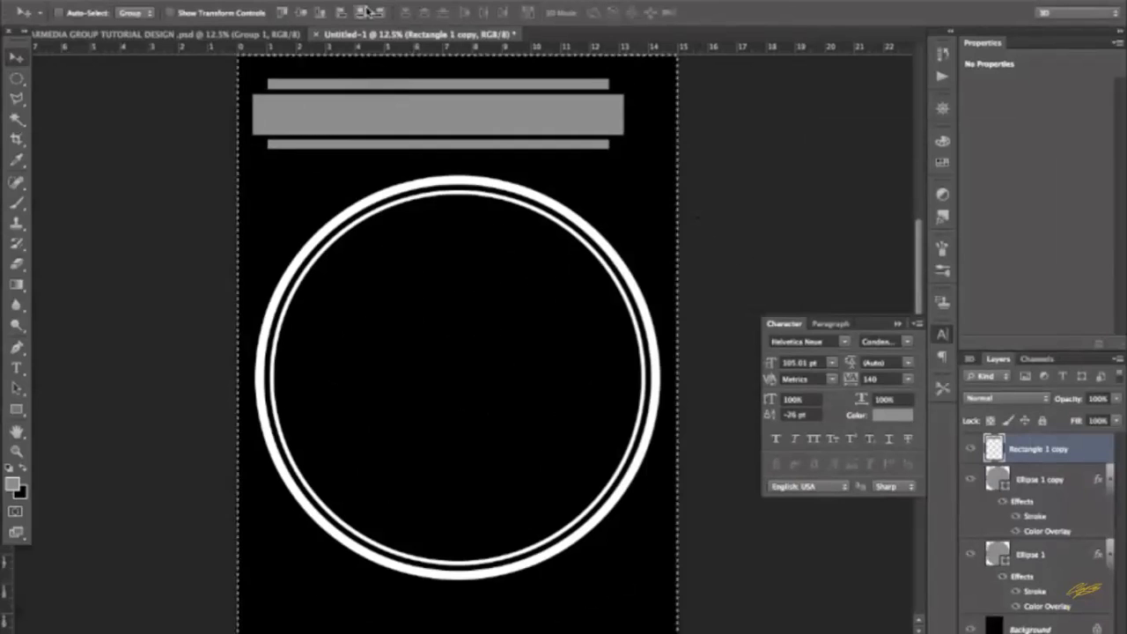
{"action": "left_click", "coordinate": [361, 13]}
{"action": "key", "text": "ctrl+d"}
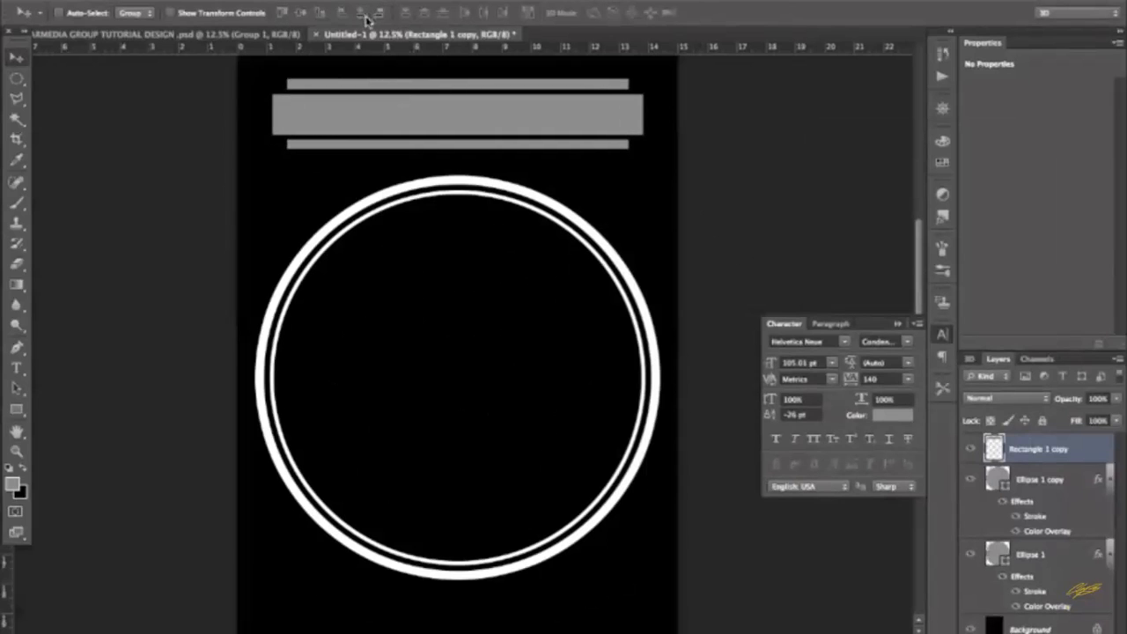
{"action": "key", "text": "ctrl+t"}
{"action": "right_click", "coordinate": [536, 119]}
{"action": "left_click", "coordinate": [387, 244]}
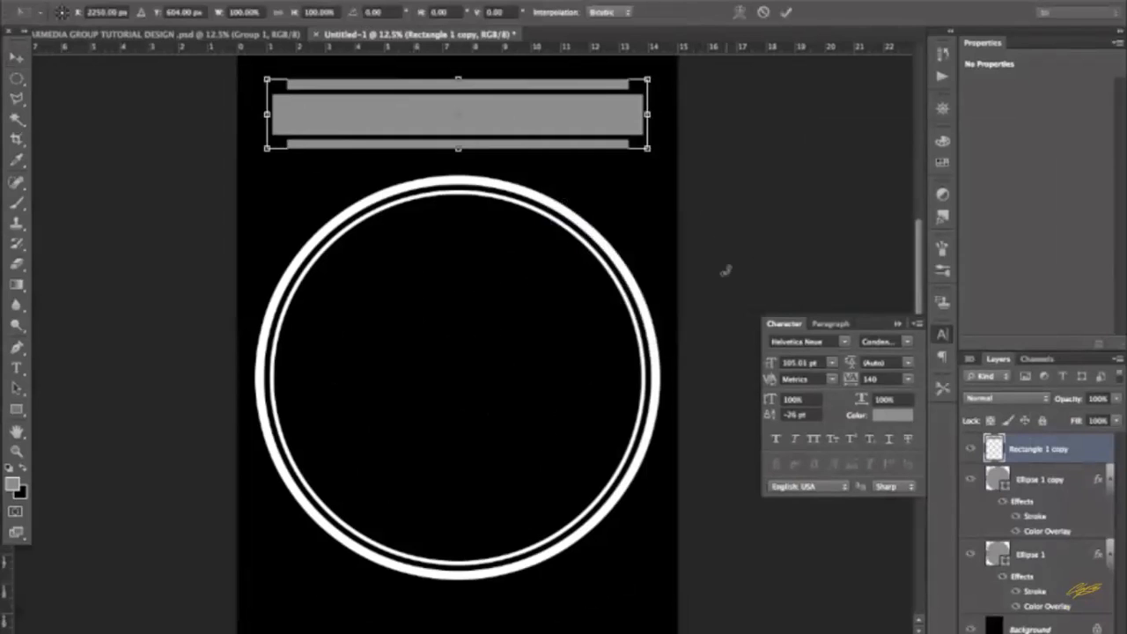
{"action": "left_click", "coordinate": [13, 59]}
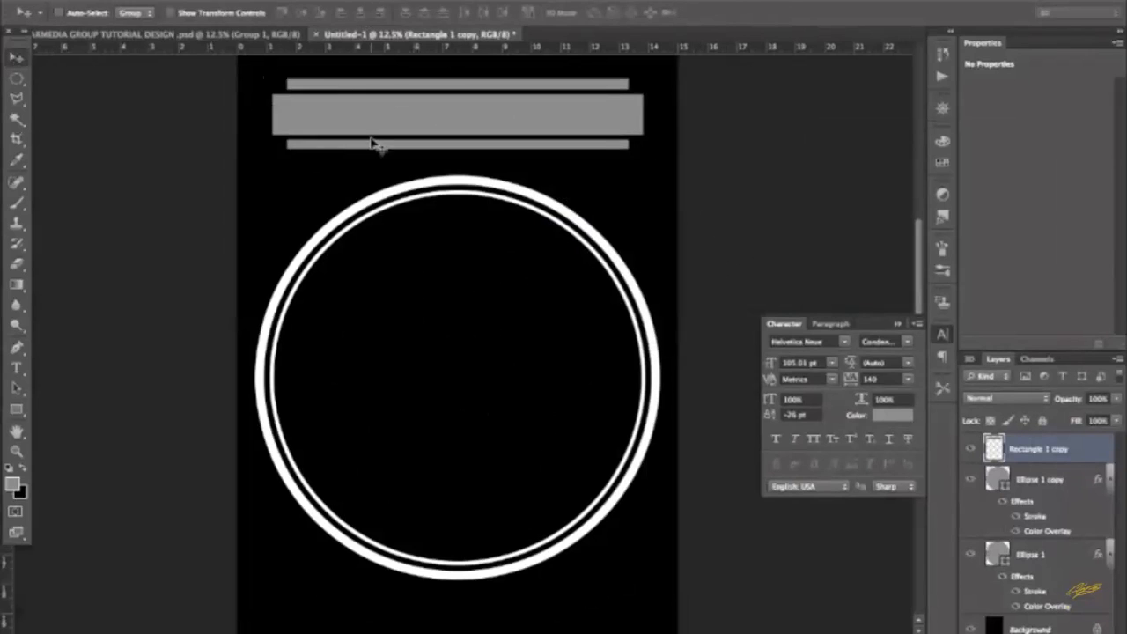
- Warp the banner into an upward arc with a bend of about 57.1% and apply the transformation
{"action": "key", "text": "ctrl+t"}
{"action": "right_click", "coordinate": [490, 137]}
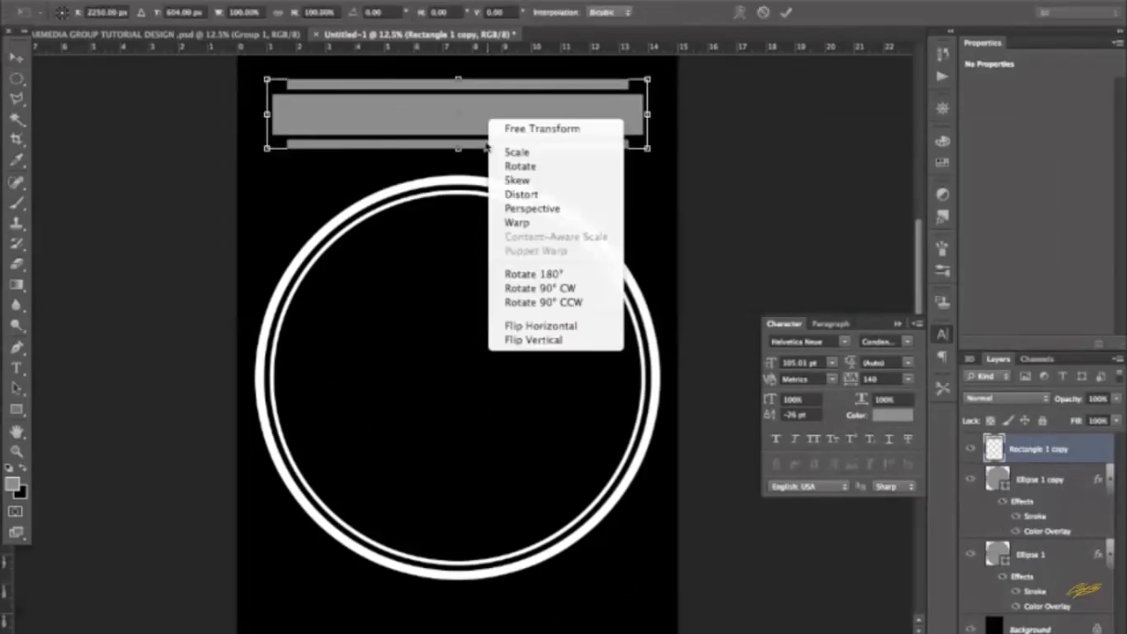
{"action": "left_click", "coordinate": [521, 222]}
{"action": "left_click", "coordinate": [167, 13]}
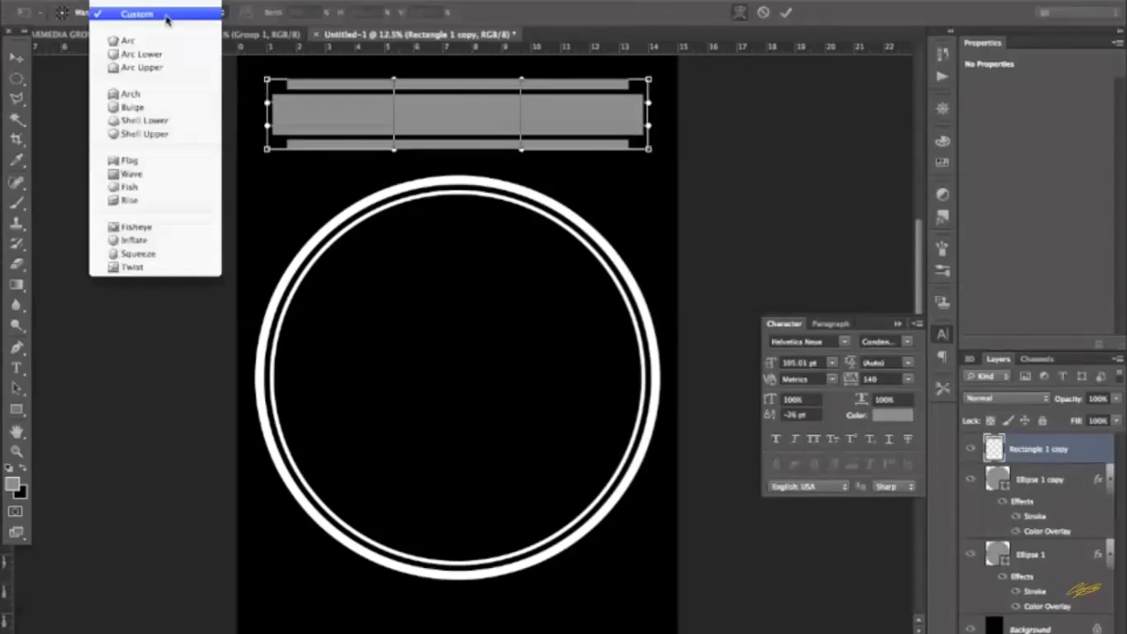
{"action": "left_click", "coordinate": [150, 42]}
{"action": "left_click_drag", "start_coordinate": [470, 75], "coordinate": [465, 153]}
{"action": "left_click_drag", "start_coordinate": [457, 95], "coordinate": [456, 88]}
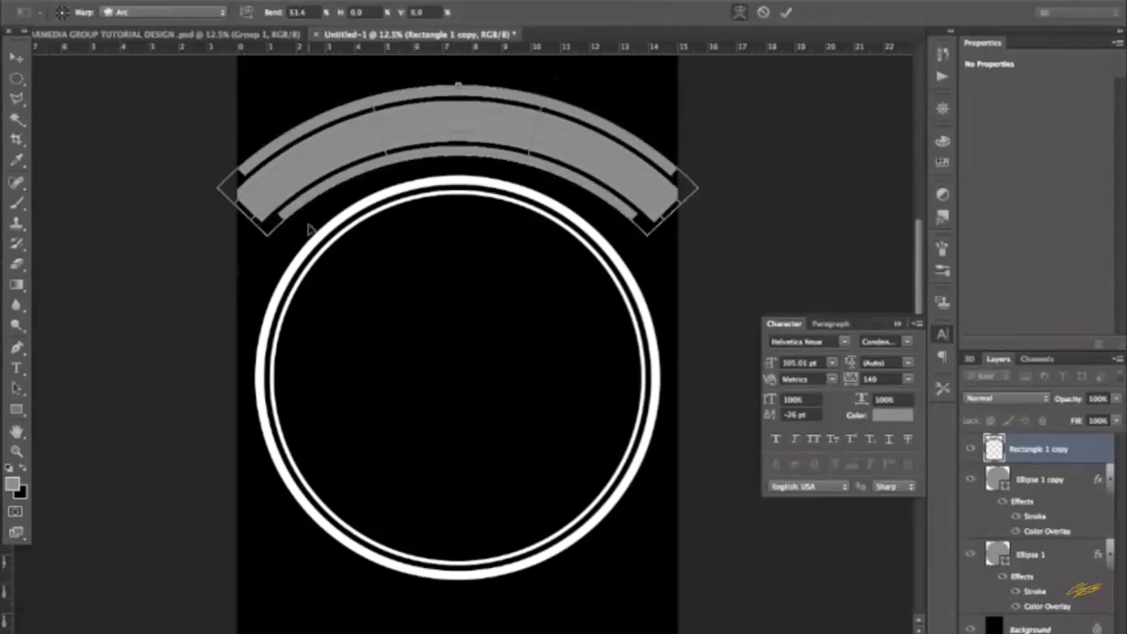
{"action": "left_click_drag", "start_coordinate": [464, 98], "coordinate": [458, 79]}
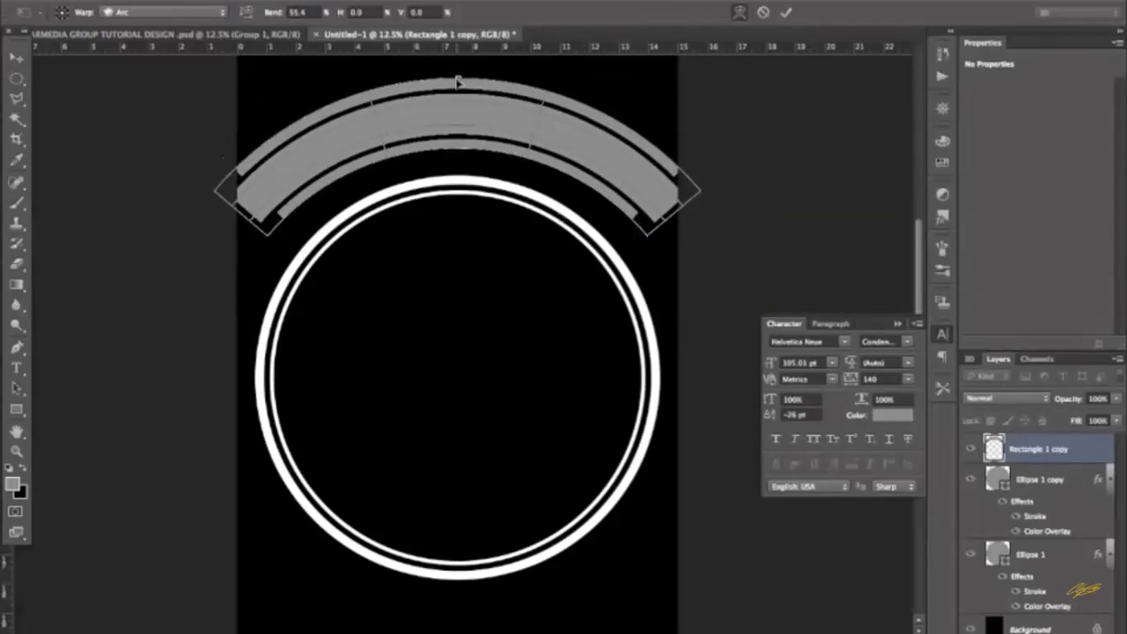
{"action": "left_click_drag", "start_coordinate": [457, 81], "coordinate": [465, 80]}
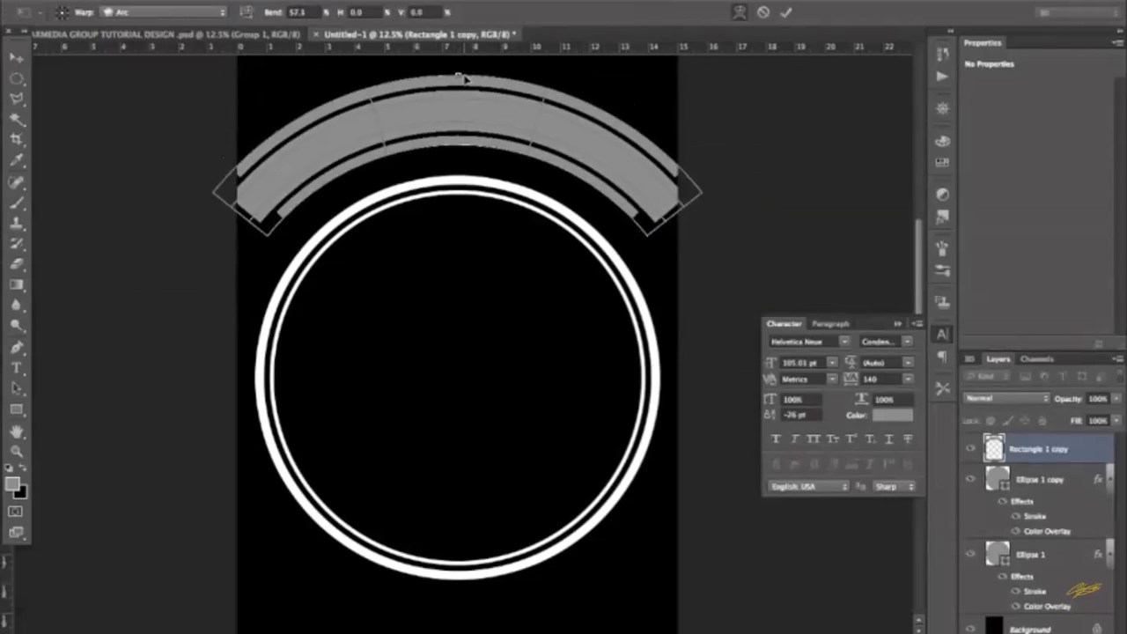
{"action": "key", "text": "v"}
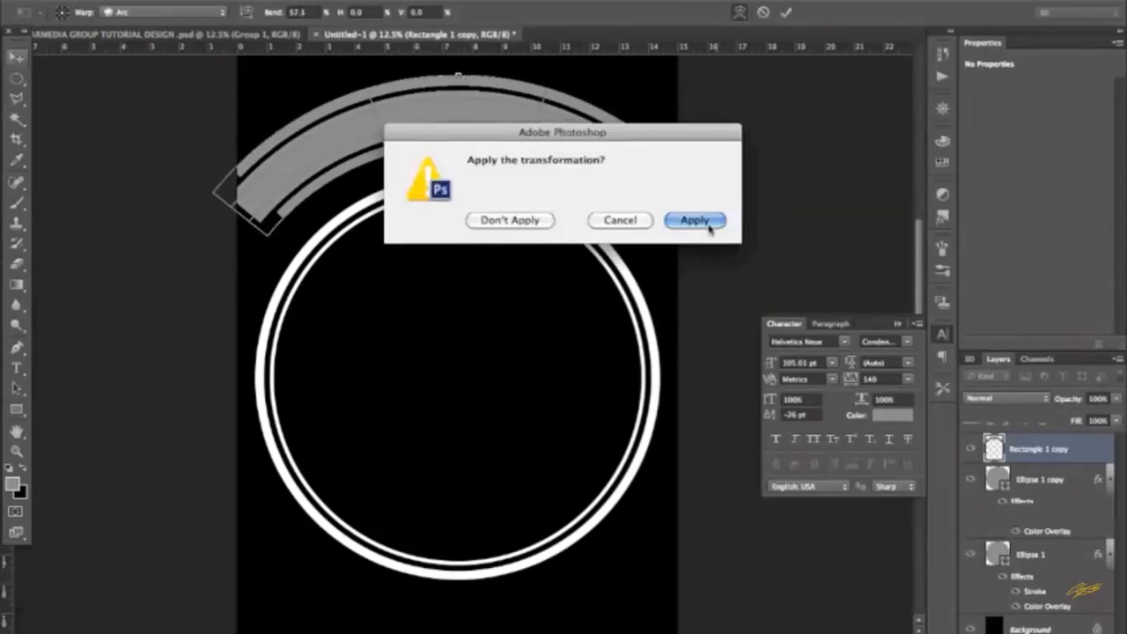
{"action": "left_click", "coordinate": [714, 224]}
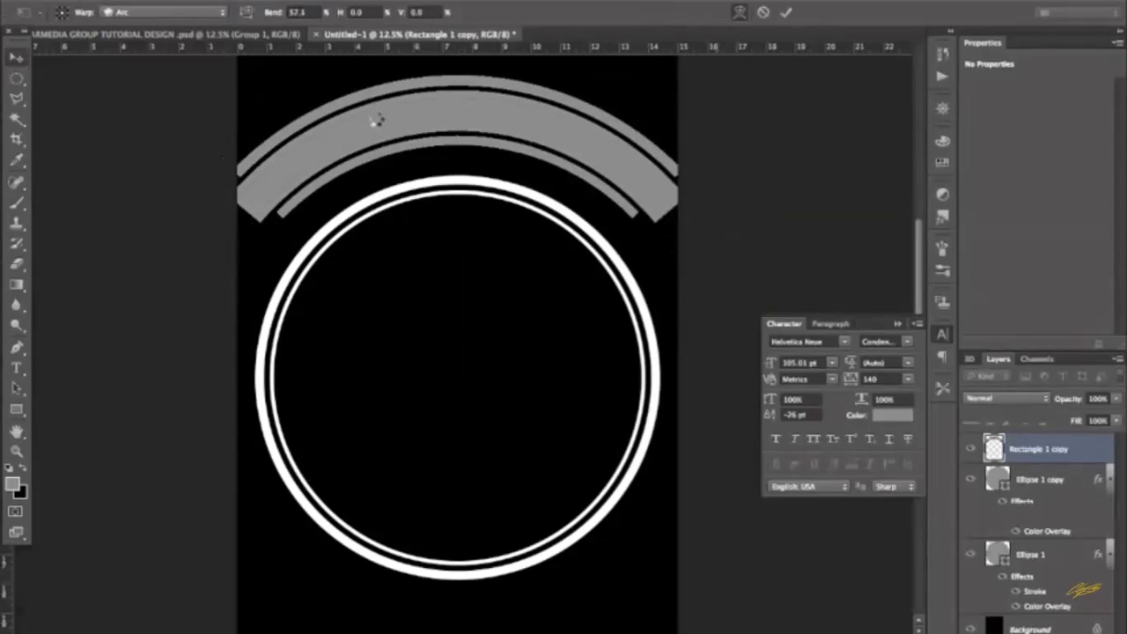
{"action": "key", "text": "Return"}
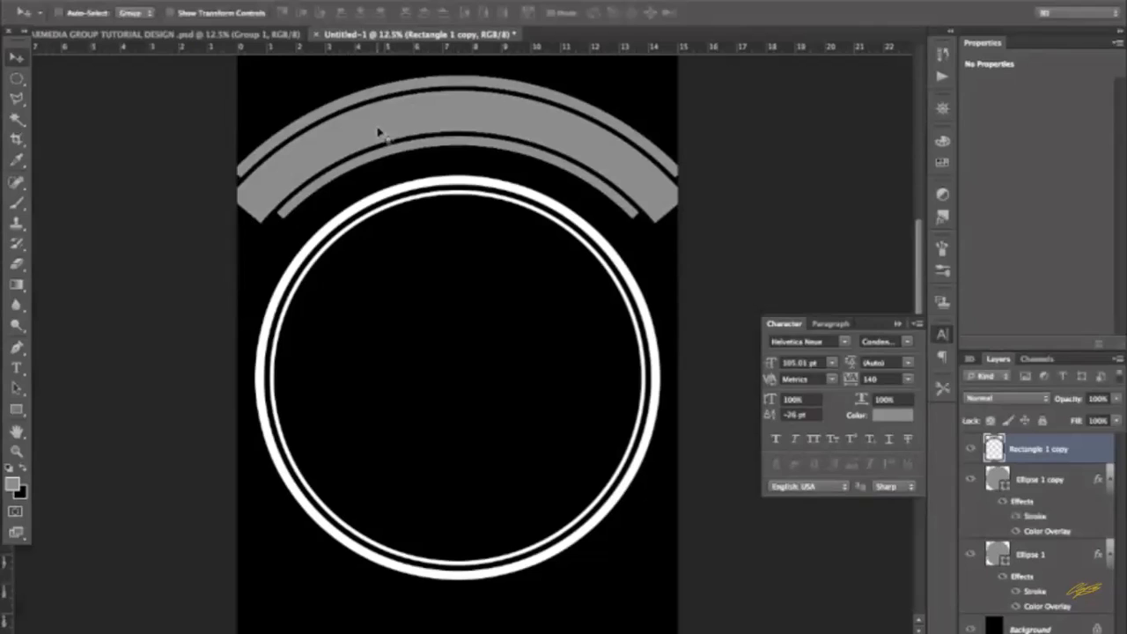
- Scale the arched banner down to about 90% around its center and apply the transformation
{"action": "key", "text": "ctrl+t"}
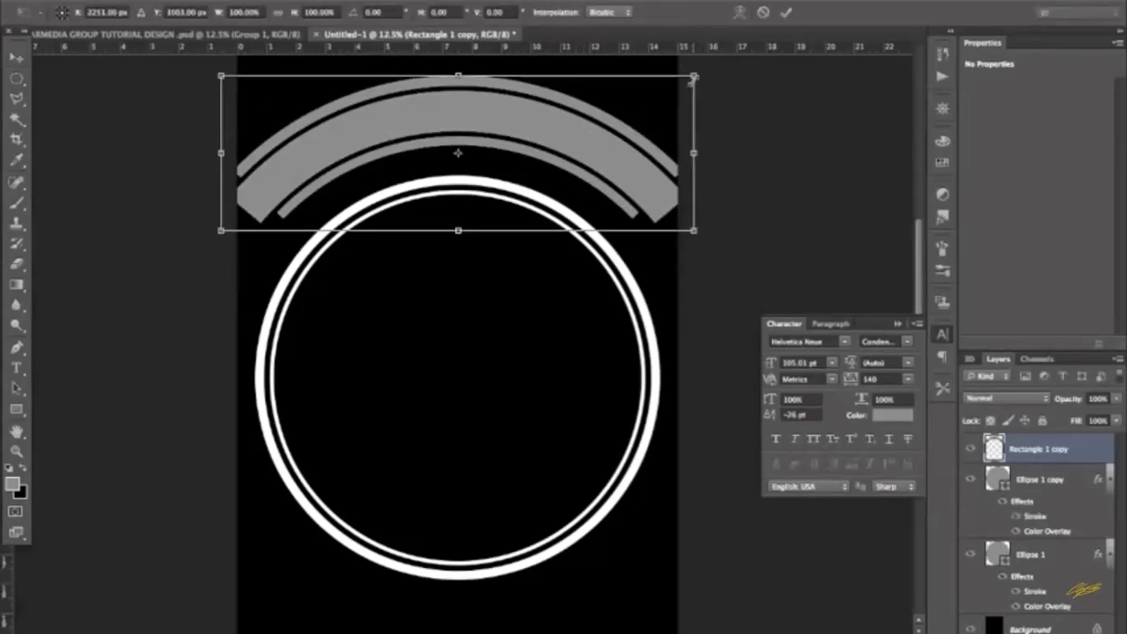
{"action": "left_click_drag", "start_coordinate": [693, 79], "coordinate": [669, 92]}
{"action": "key", "text": "m"}
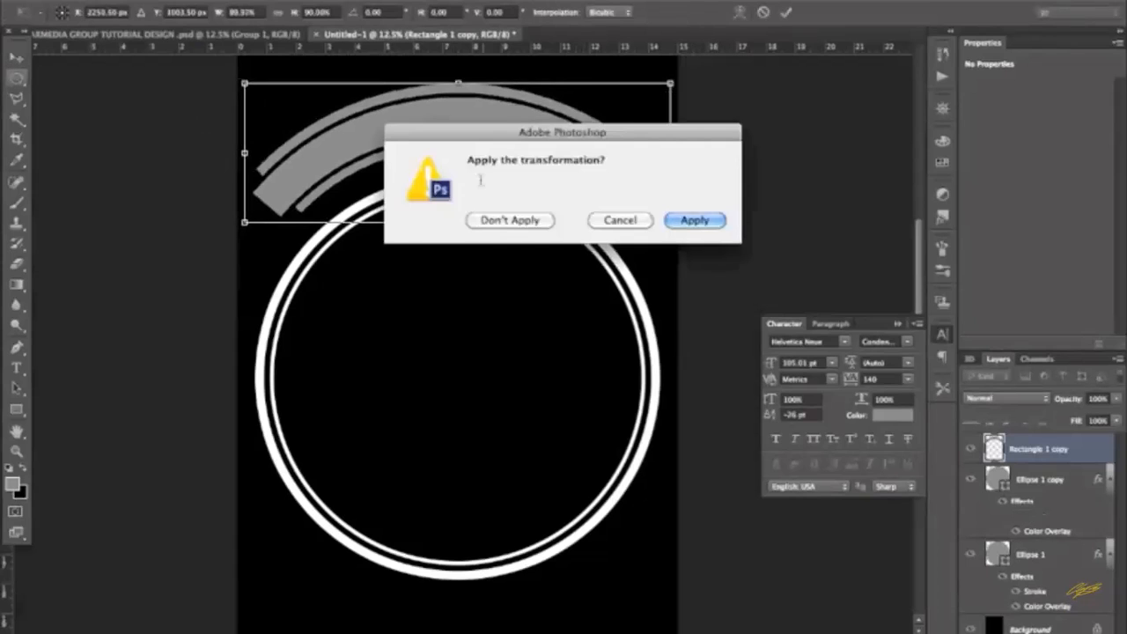
{"action": "left_click", "coordinate": [673, 221]}
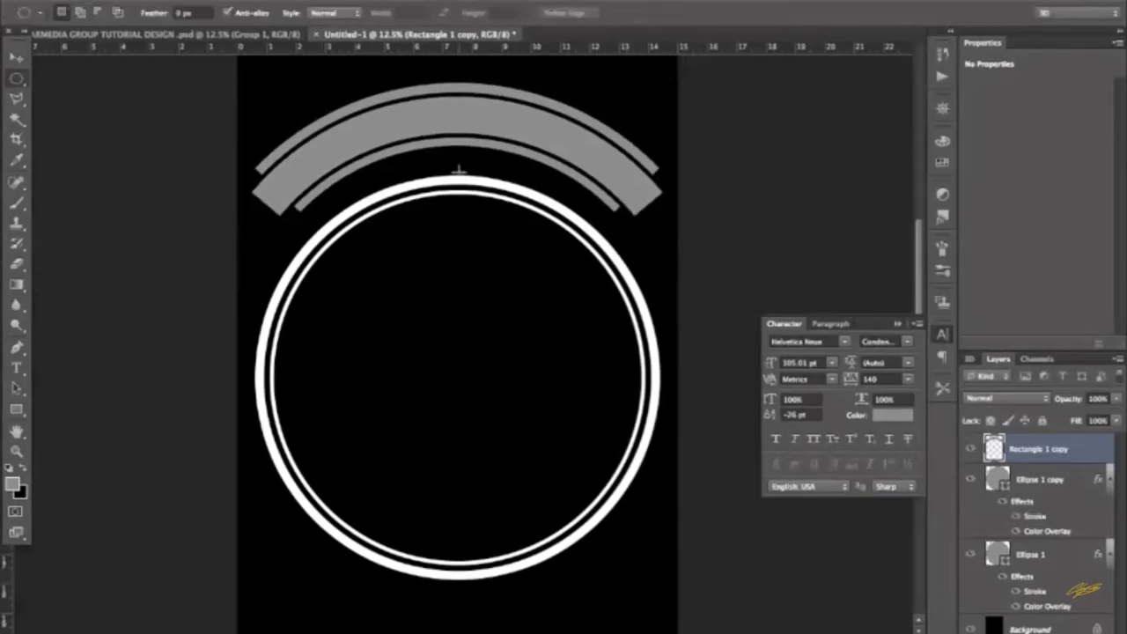
- Warp the arched banner again with the Arc style, using a bend of about -0.9%, and apply it
{"action": "key", "text": "v"}
{"action": "key", "text": "ctrl+t"}
{"action": "right_click", "coordinate": [450, 128]}
{"action": "left_click", "coordinate": [493, 221]}
{"action": "left_click", "coordinate": [160, 16]}
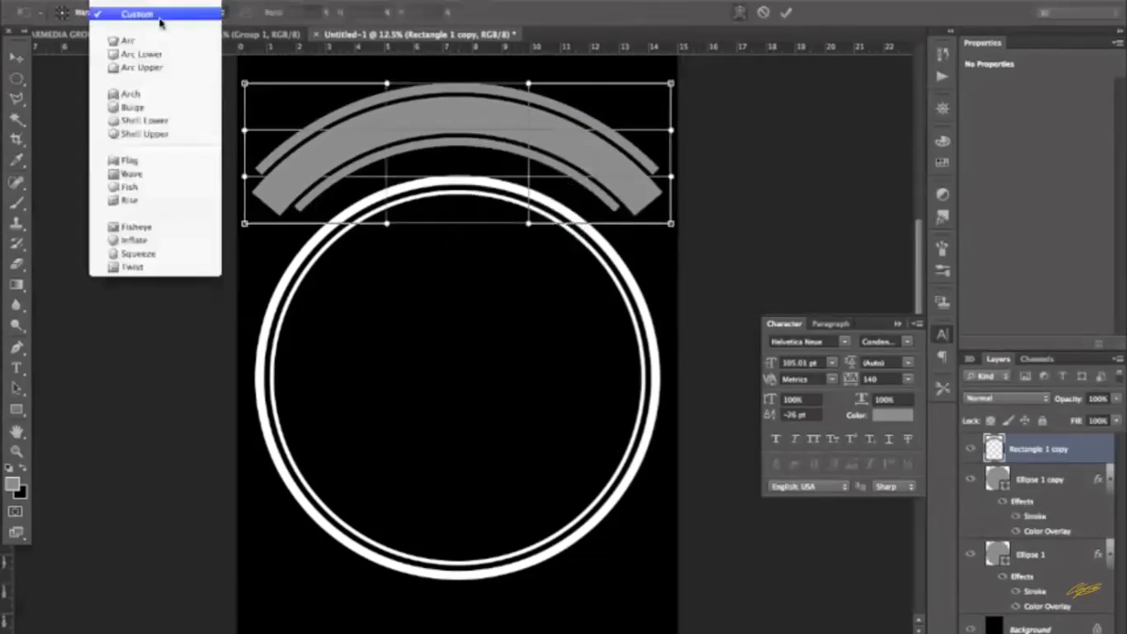
{"action": "left_click", "coordinate": [139, 41]}
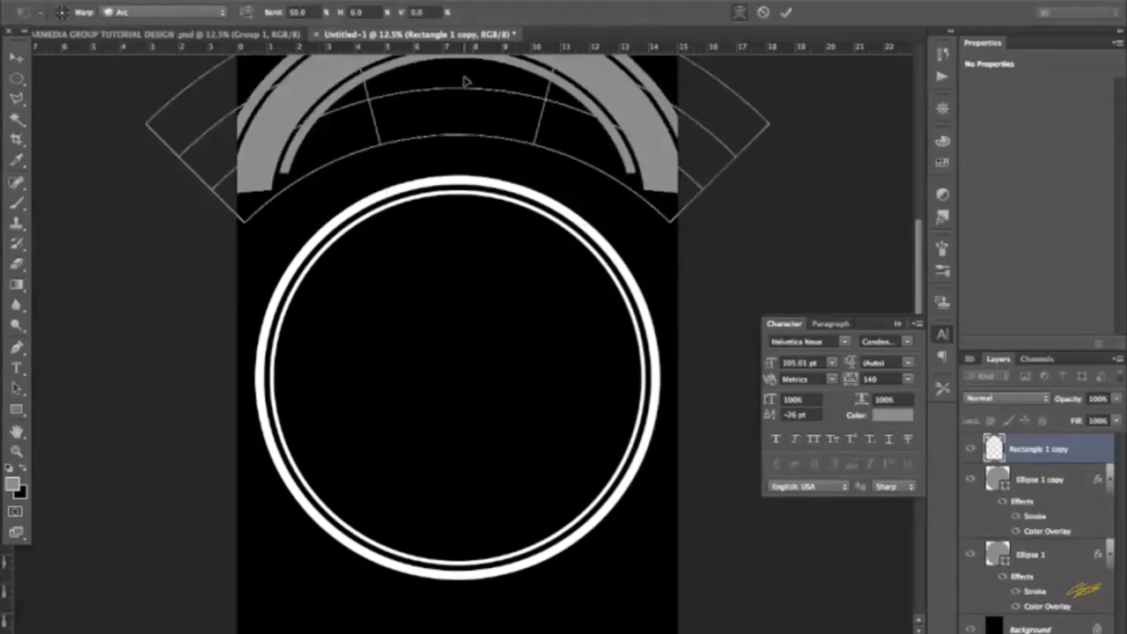
{"action": "scroll", "coordinate": [464, 81], "scroll_direction": "up", "scroll_amount": 3}
{"action": "left_click_drag", "start_coordinate": [462, 135], "coordinate": [458, 151]}
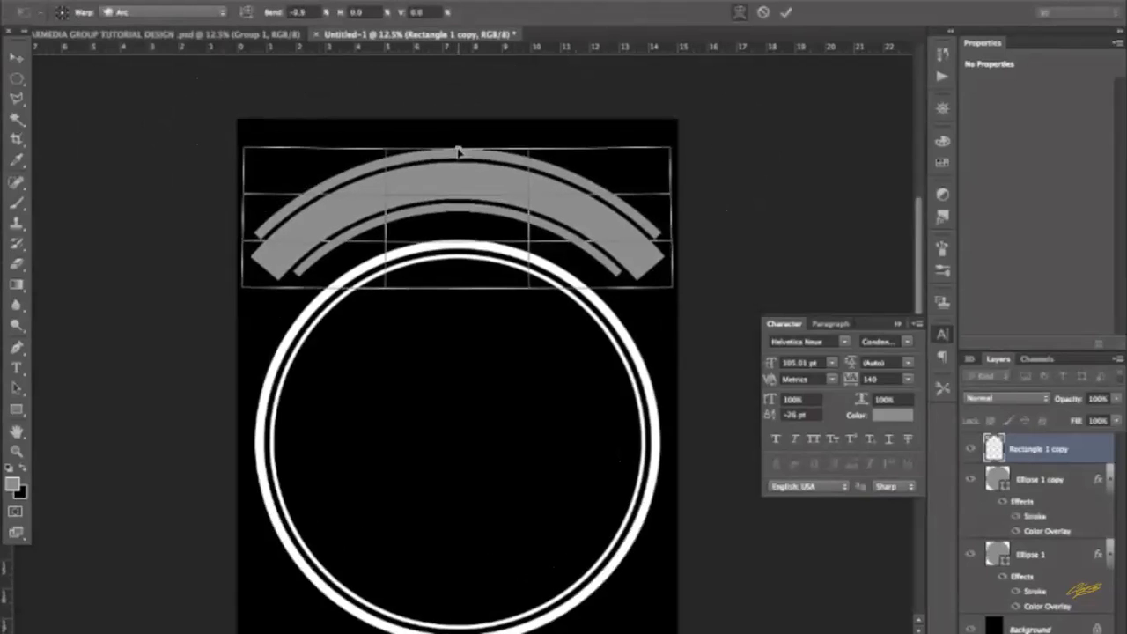
{"action": "left_click", "coordinate": [15, 57]}
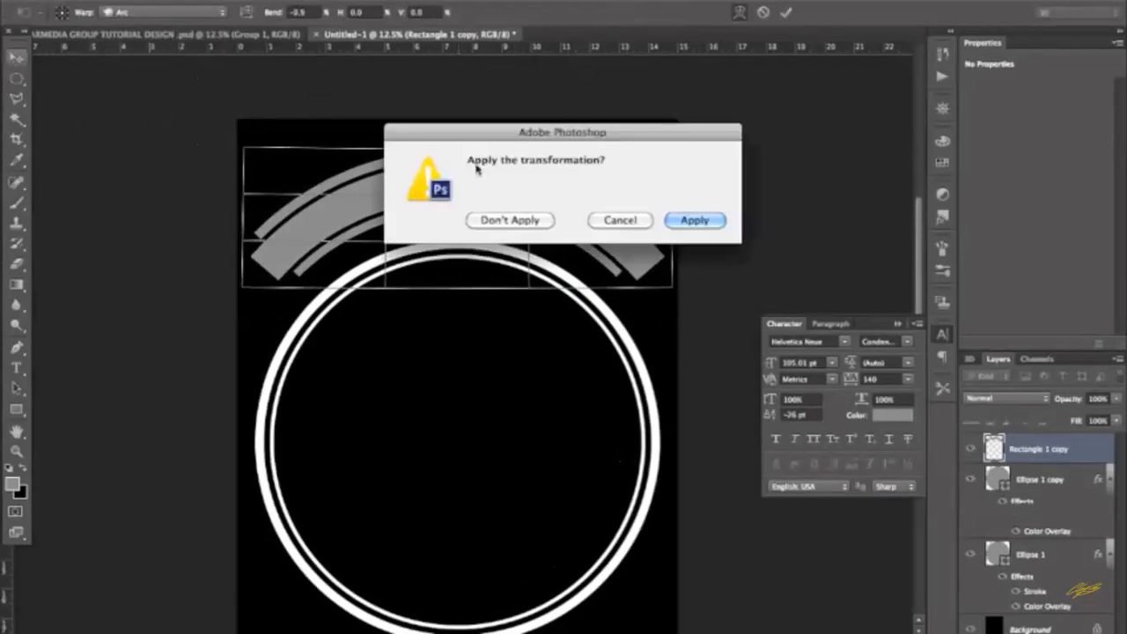
{"action": "left_click", "coordinate": [695, 221]}
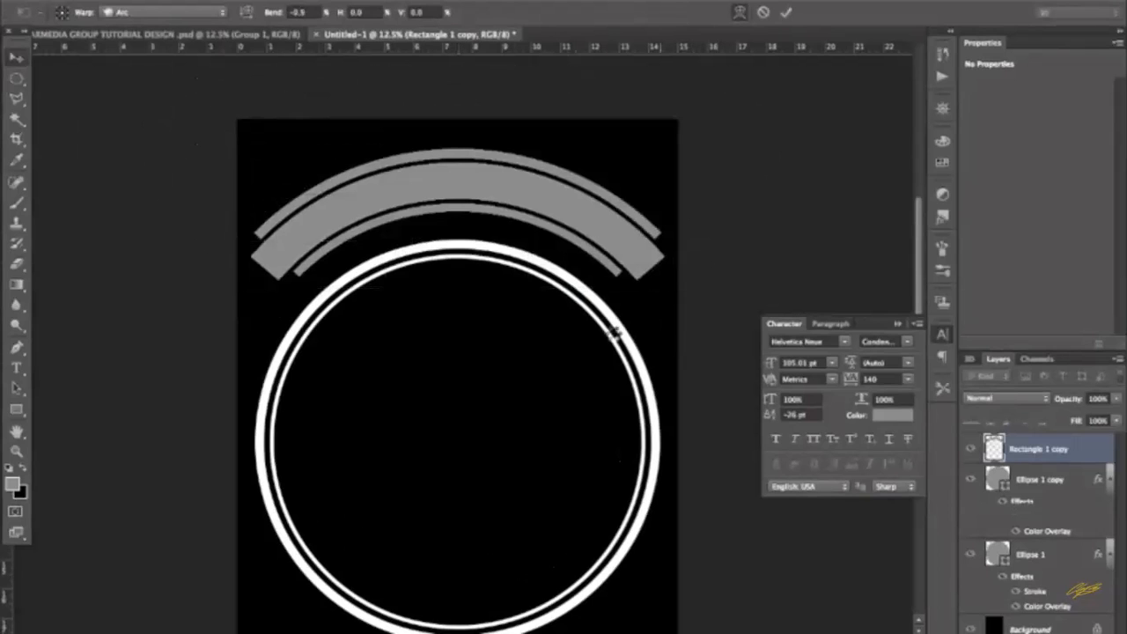
- Duplicate the arched banner and move the copy straight down over the lower edge of the rings, aligned with the original
{"action": "scroll", "coordinate": [618, 342], "scroll_direction": "down", "scroll_amount": 3}
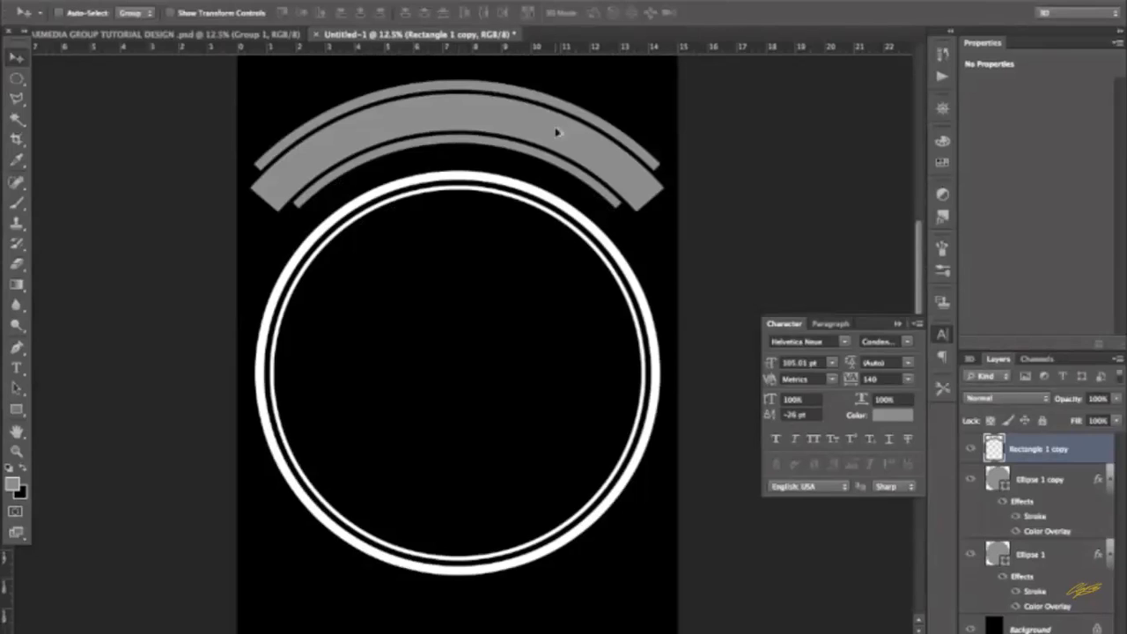
{"action": "right_click", "coordinate": [1032, 444]}
{"action": "left_click", "coordinate": [568, 191]}
{"action": "left_click_drag", "start_coordinate": [464, 146], "coordinate": [452, 372]}
{"action": "scroll", "coordinate": [452, 372], "scroll_direction": "down", "scroll_amount": 5}
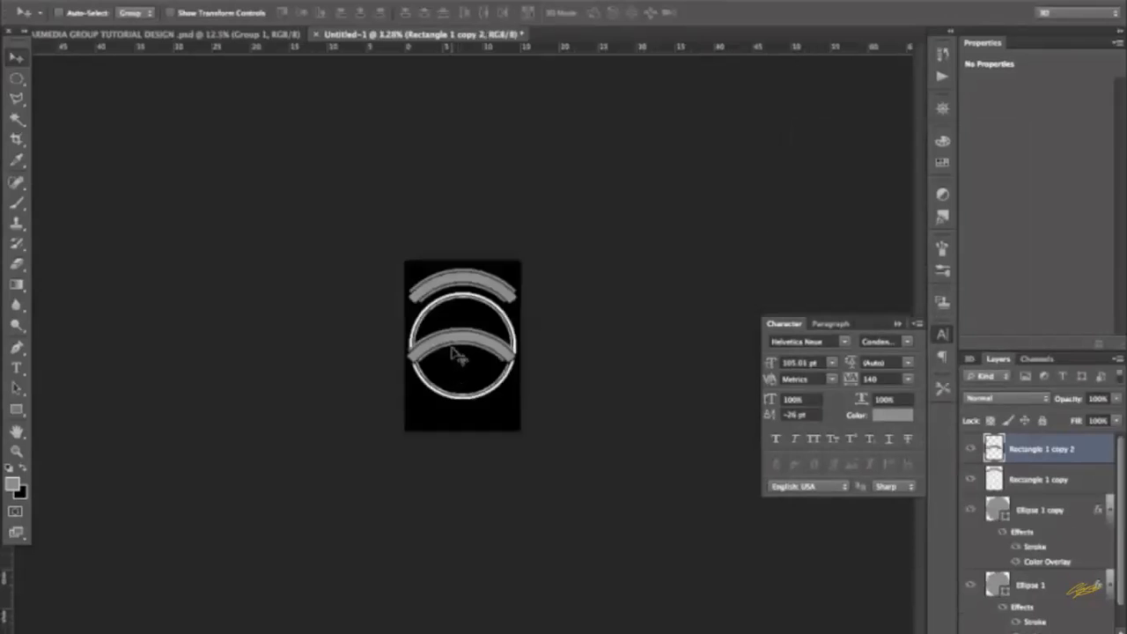
{"action": "scroll", "coordinate": [455, 352], "scroll_direction": "up", "scroll_amount": 6}
{"action": "scroll", "coordinate": [460, 320], "scroll_direction": "down", "scroll_amount": 1}
{"action": "scroll", "coordinate": [462, 321], "scroll_direction": "down", "scroll_amount": 3}
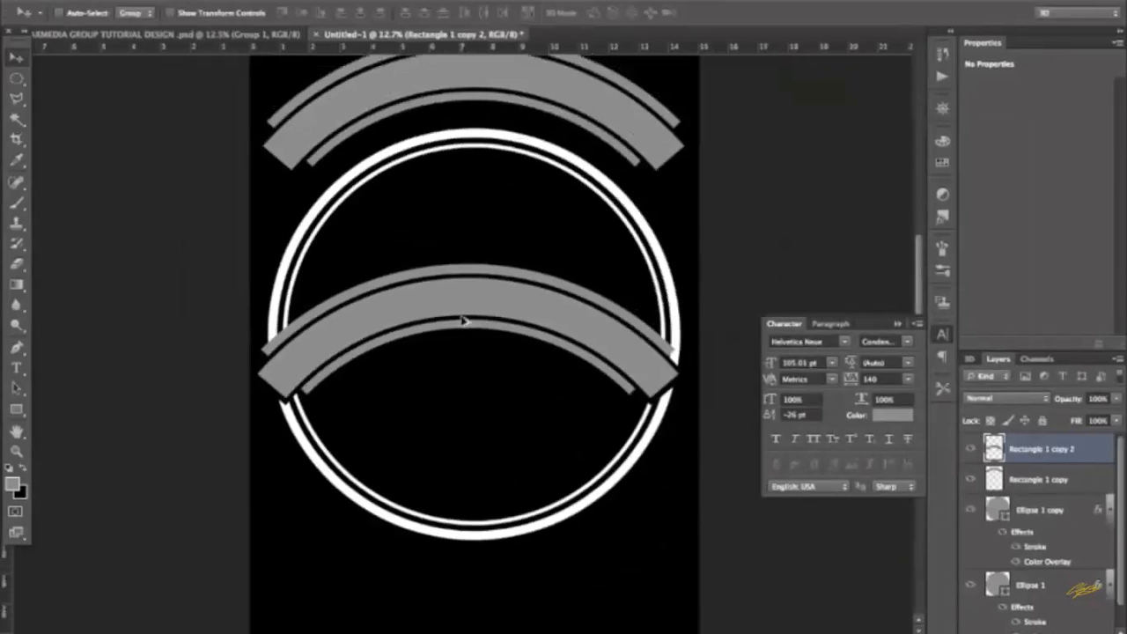
{"action": "left_click_drag", "start_coordinate": [464, 317], "coordinate": [487, 453]}
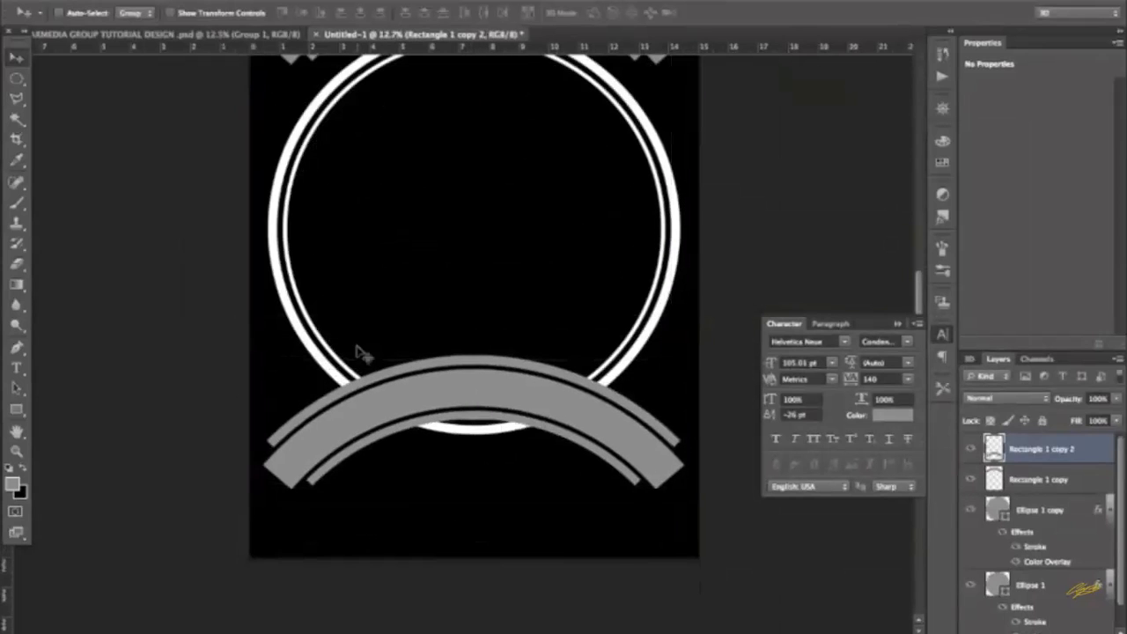
{"action": "left_click_drag", "start_coordinate": [454, 374], "coordinate": [455, 372]}
- Check whether Smart Guides are enabled among the view extras
{"action": "left_click", "coordinate": [484, 1]}
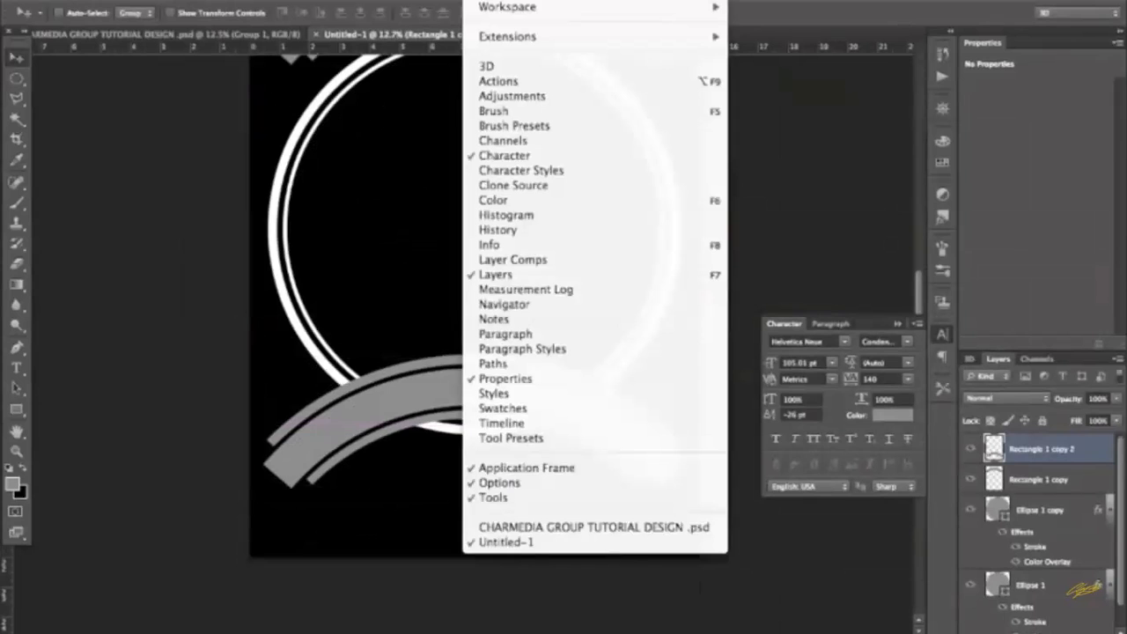
{"action": "mouse_move", "coordinate": [438, 0]}
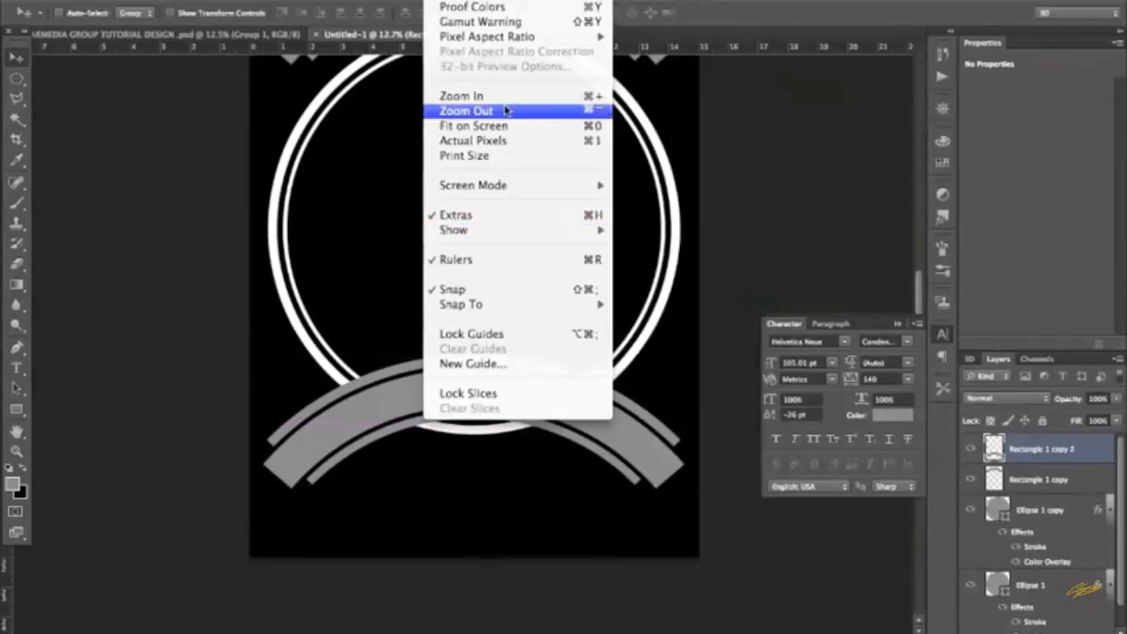
{"action": "mouse_move", "coordinate": [475, 229]}
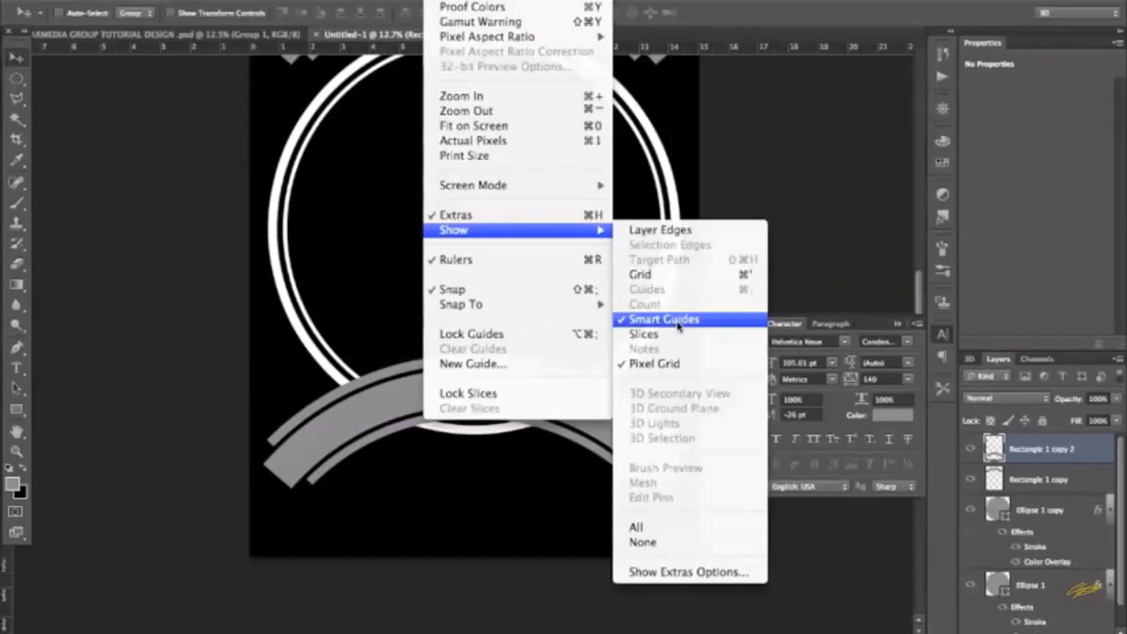
{"action": "left_click", "coordinate": [260, 291]}
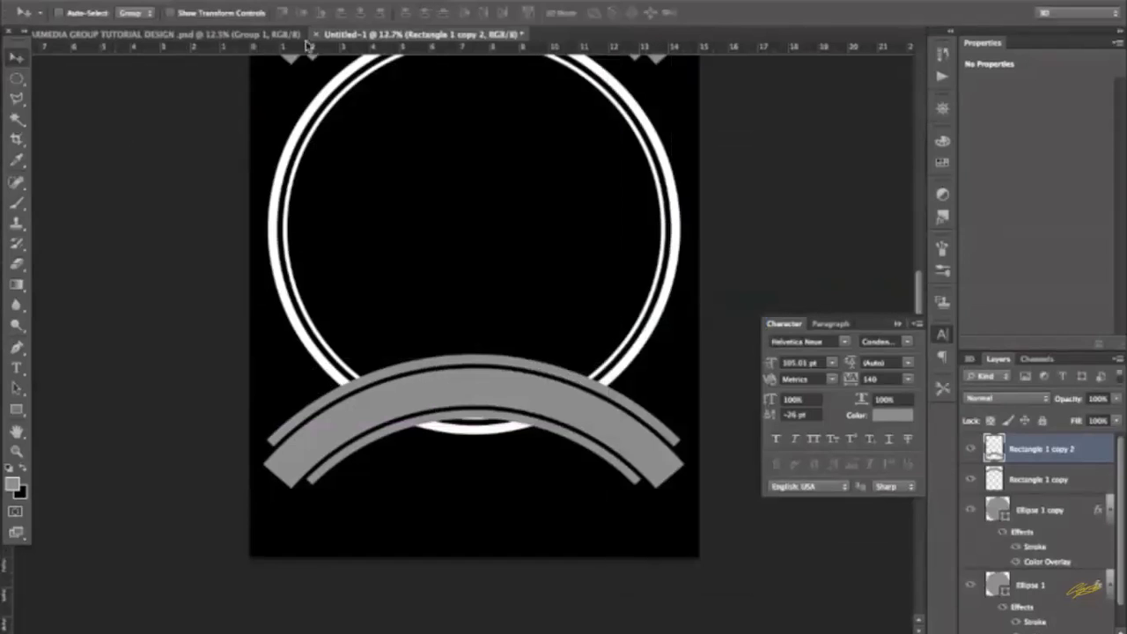
{"action": "mouse_move", "coordinate": [306, 52]}
{"action": "left_mouse_down"}
{"action": "mouse_move", "coordinate": [300, 118]}
{"action": "mouse_move", "coordinate": [302, 33]}
{"action": "left_mouse_up"}
- Flip the lower banner copy vertically and apply the transformation
{"action": "key", "text": "ctrl+a"}
{"action": "key", "text": "ctrl+d"}
{"action": "key", "text": "ctrl+t"}
{"action": "right_click", "coordinate": [491, 401]}
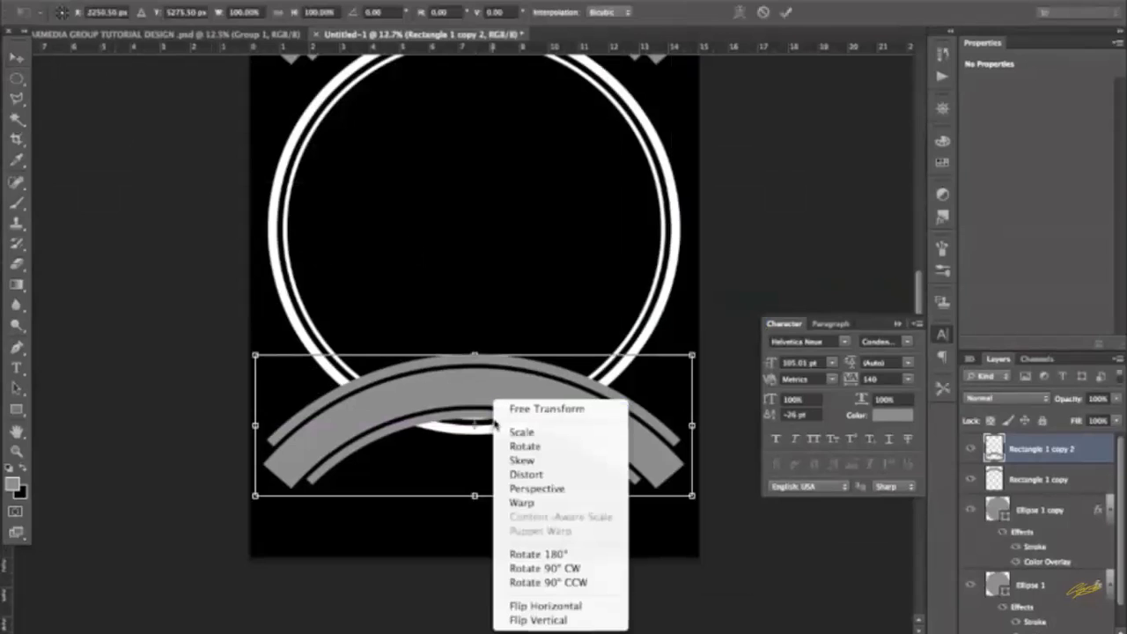
{"action": "left_click", "coordinate": [547, 620]}
{"action": "left_click", "coordinate": [20, 57]}
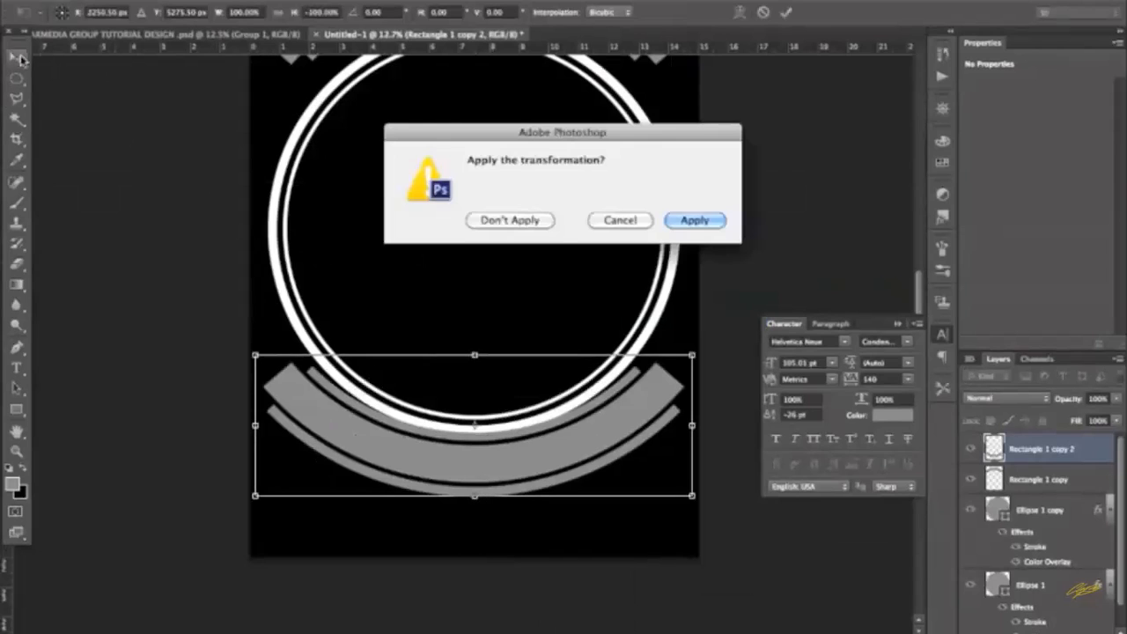
{"action": "left_click", "coordinate": [695, 220]}
- Move the flipped banner down until it clears the rings, leaving an even gap beneath them
{"action": "scroll", "coordinate": [609, 340], "scroll_direction": "up", "scroll_amount": 5}
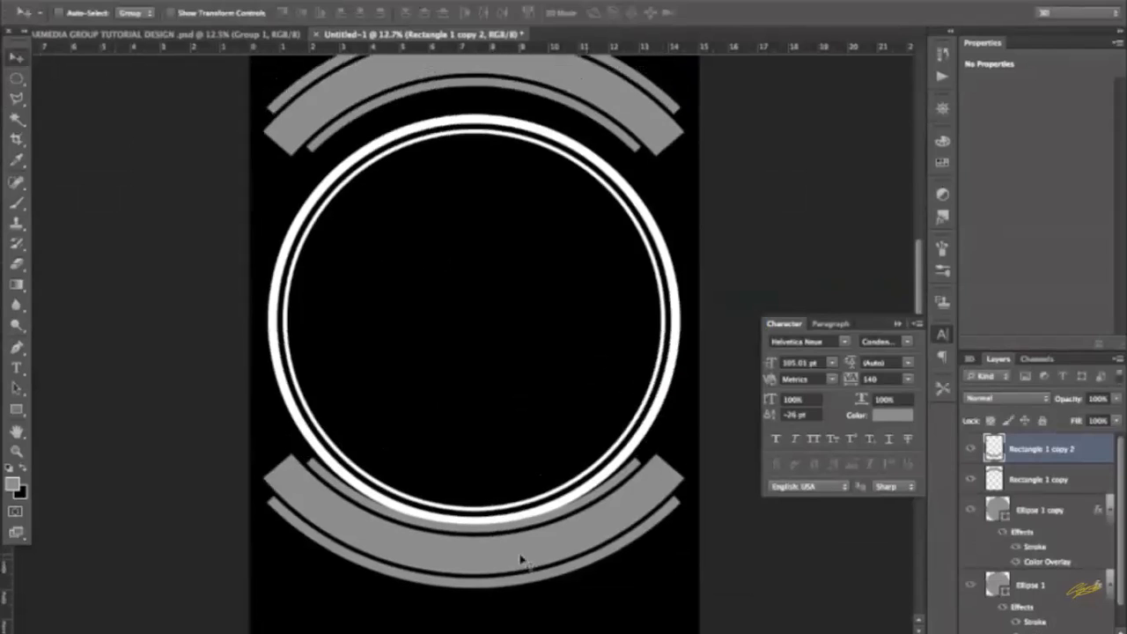
{"action": "left_click_drag", "start_coordinate": [523, 533], "coordinate": [524, 564]}
{"action": "scroll", "coordinate": [523, 564], "scroll_direction": "up", "scroll_amount": 3}
{"action": "scroll", "coordinate": [525, 563], "scroll_direction": "down", "scroll_amount": 3}
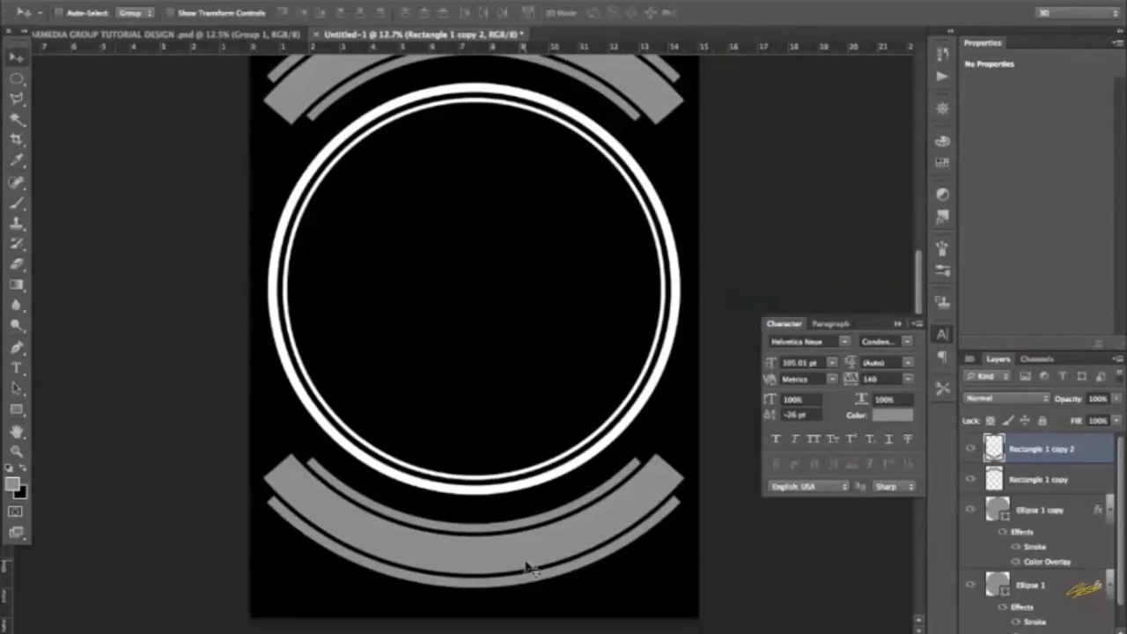
{"action": "scroll", "coordinate": [528, 566], "scroll_direction": "up", "scroll_amount": 1}
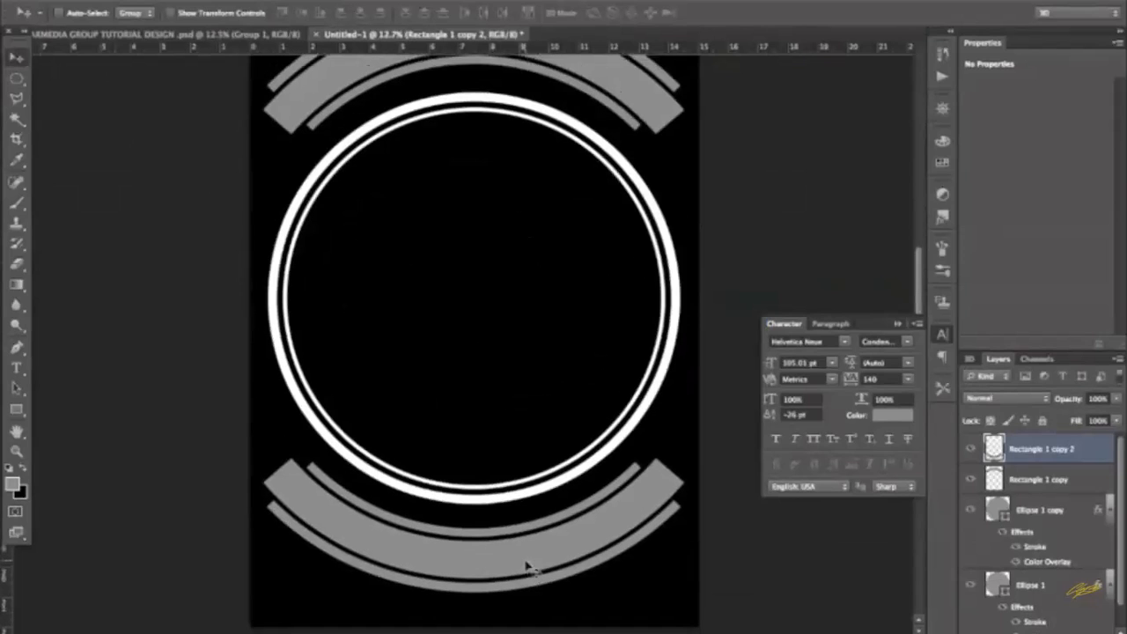
- Select the upper banner's layer and nudge the banner slightly down toward the rings
{"action": "left_click", "coordinate": [1038, 481]}
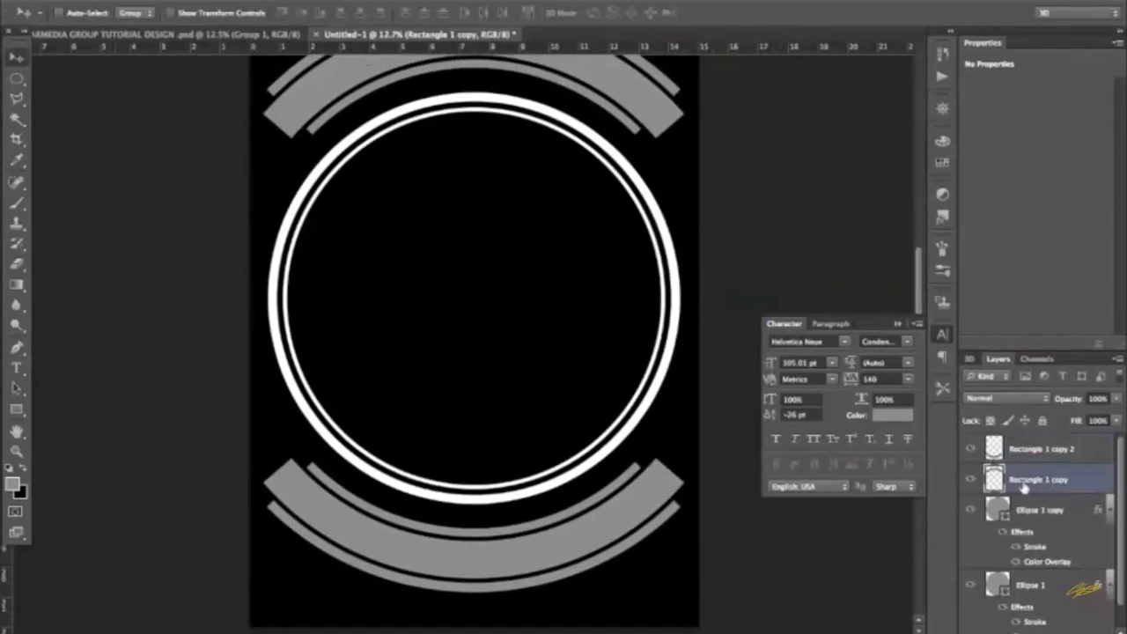
{"action": "scroll", "coordinate": [440, 374], "scroll_direction": "up", "scroll_amount": 3}
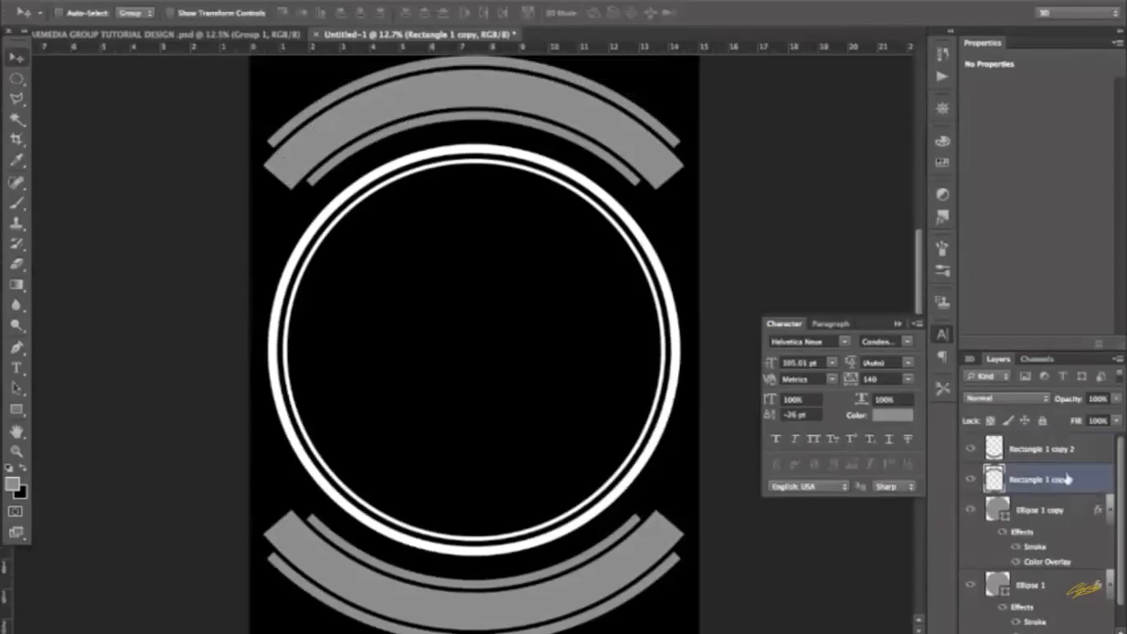
{"action": "key", "text": "shift+Down"}
{"action": "key", "text": "shift+Down"}
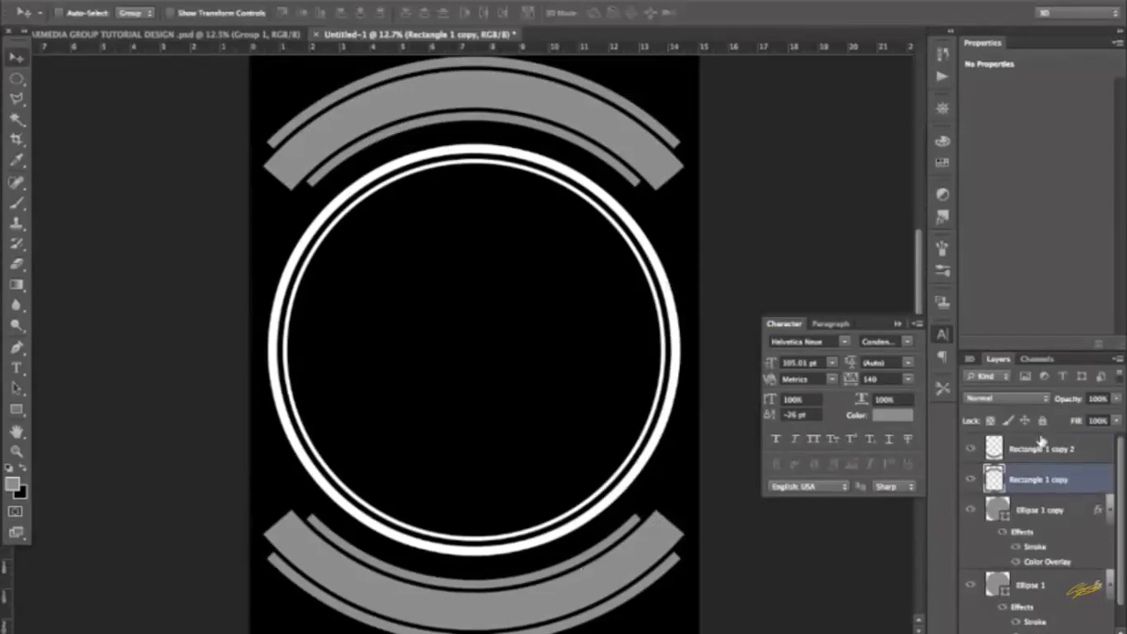
{"action": "right_click", "coordinate": [1097, 509]}
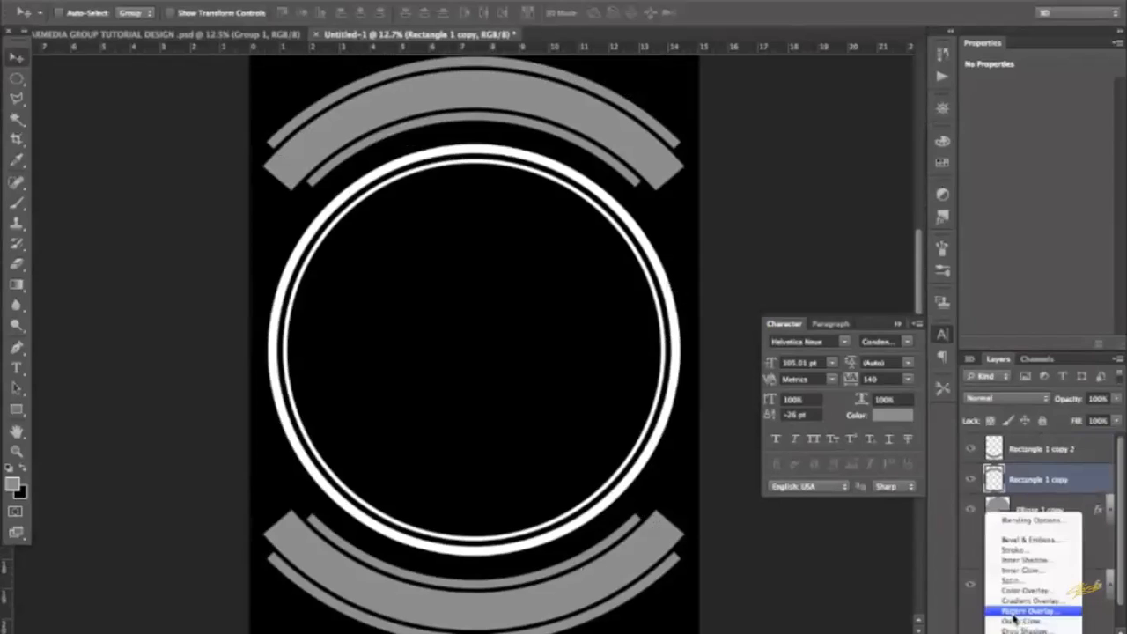
{"action": "left_click", "coordinate": [1016, 599]}
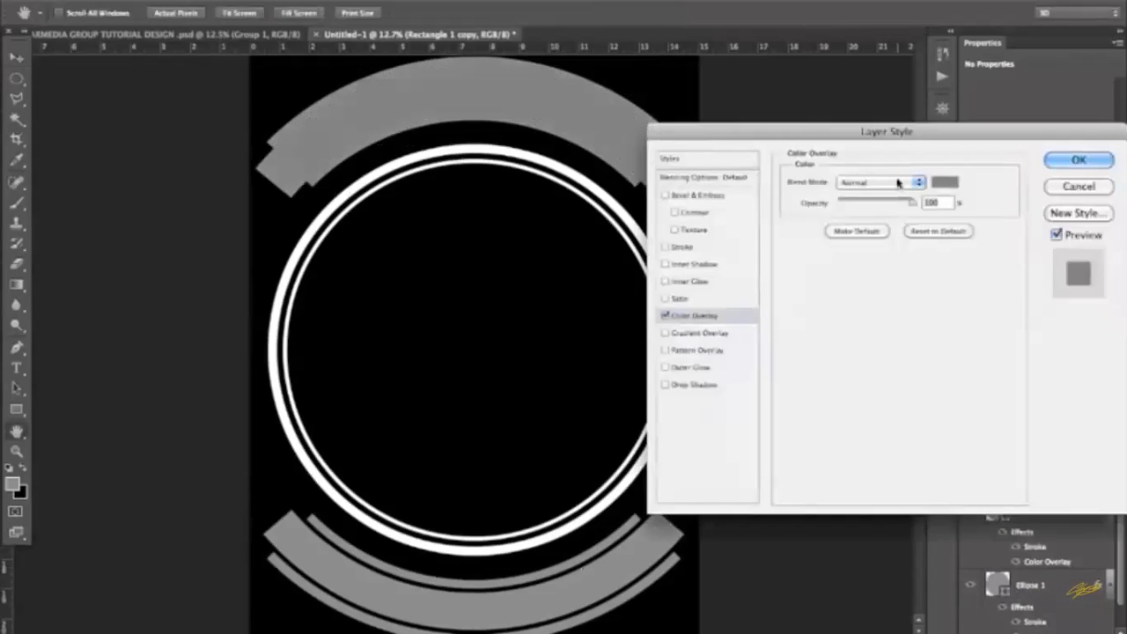
{"action": "left_click", "coordinate": [943, 182]}
{"action": "left_click", "coordinate": [594, 390]}
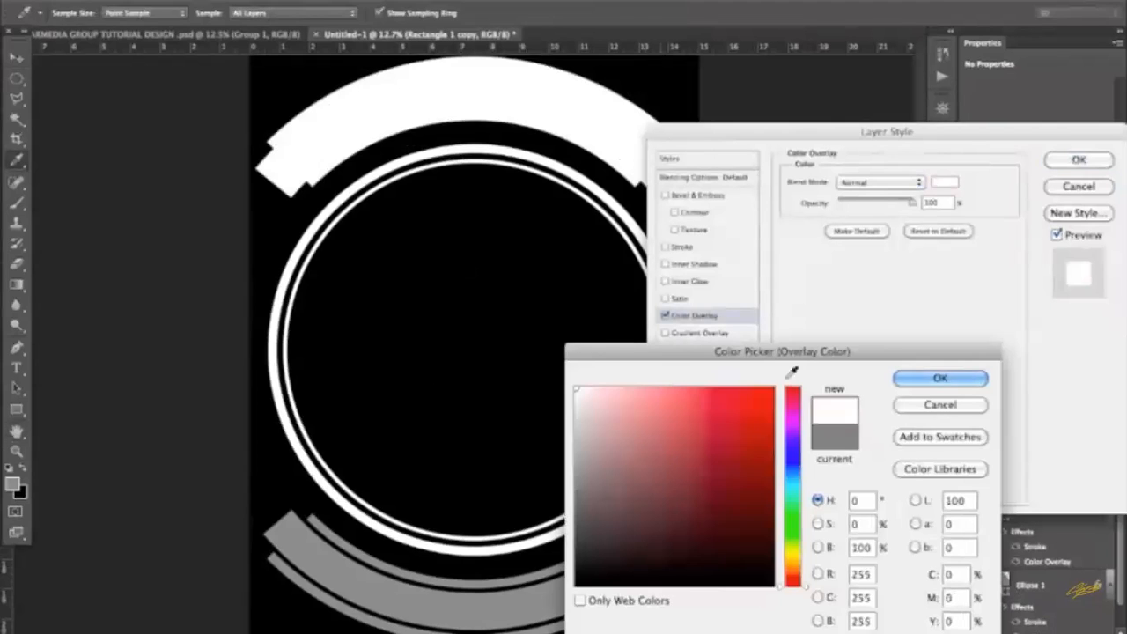
{"action": "left_click", "coordinate": [940, 404]}
{"action": "left_click", "coordinate": [1078, 186]}
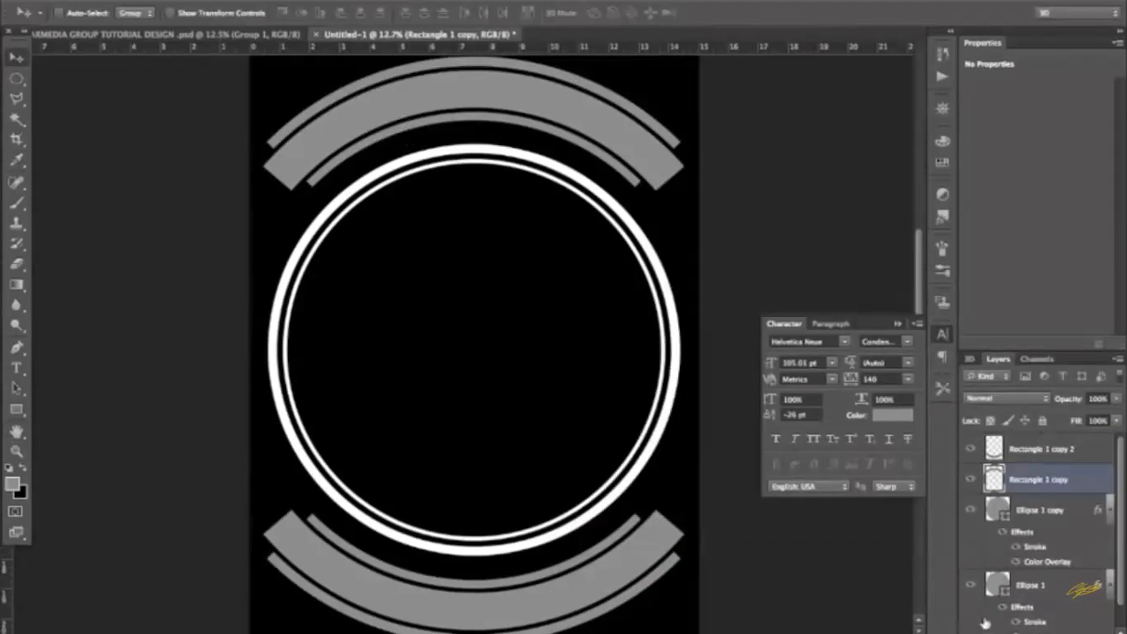
- Try to select the upper banner's gray bands on the Rectangle 1 copy layer with the Magic Wand
{"action": "left_click", "coordinate": [1039, 520]}
{"action": "left_click", "coordinate": [1026, 479]}
{"action": "left_click", "coordinate": [16, 119]}
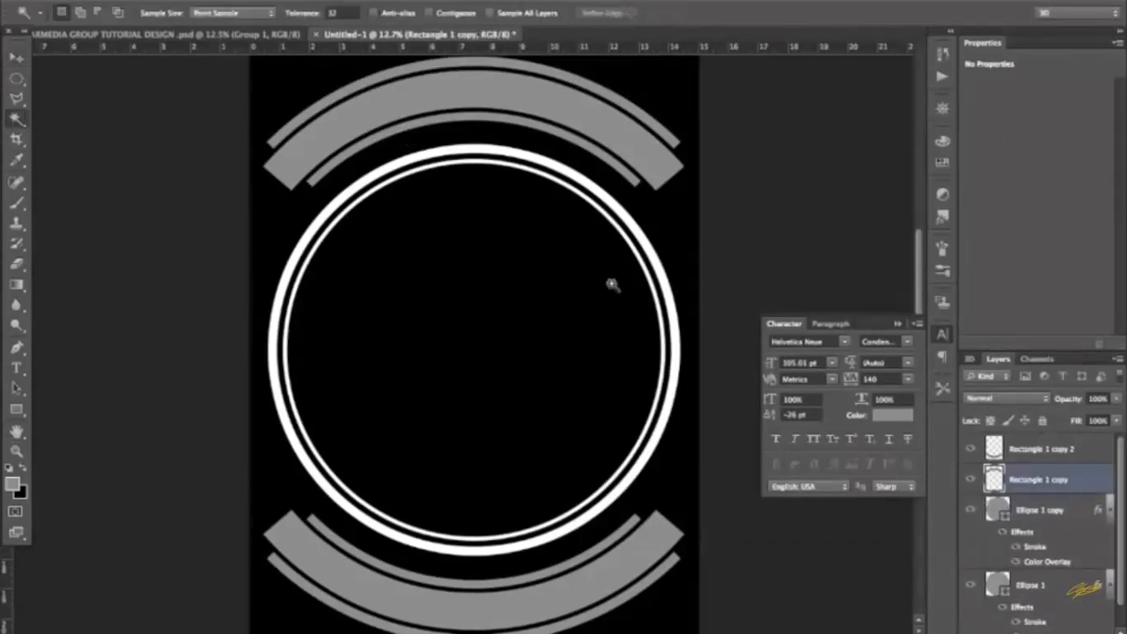
{"action": "left_click", "coordinate": [652, 522]}
{"action": "key", "text": "super+d"}
{"action": "left_click", "coordinate": [676, 151]}
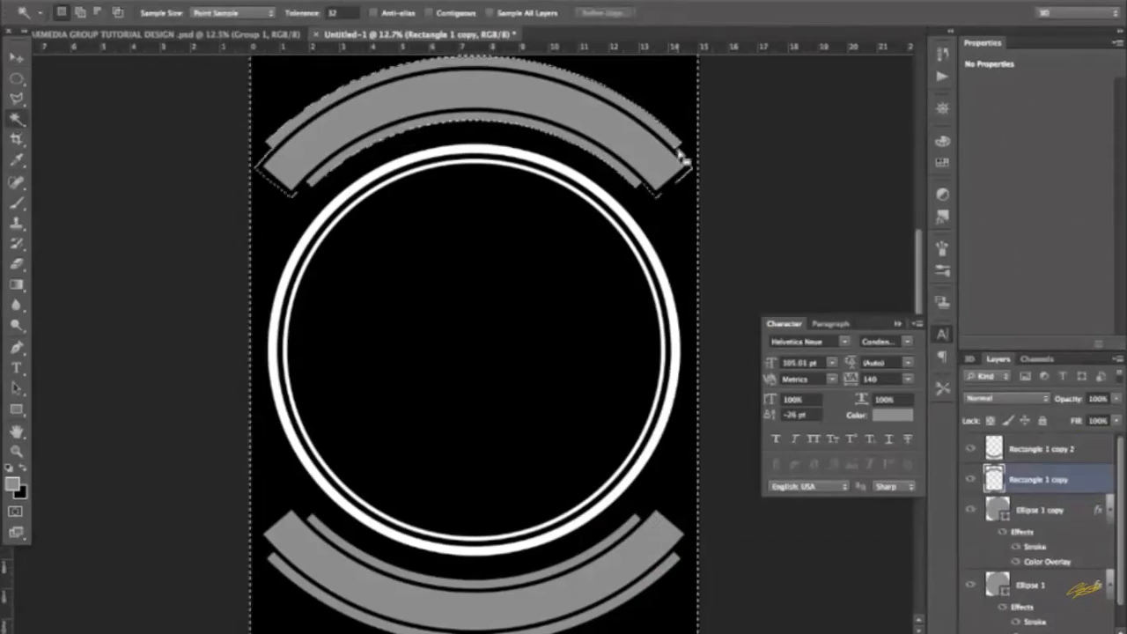
{"action": "key", "text": "super+d"}
{"action": "left_click", "coordinate": [675, 147]}
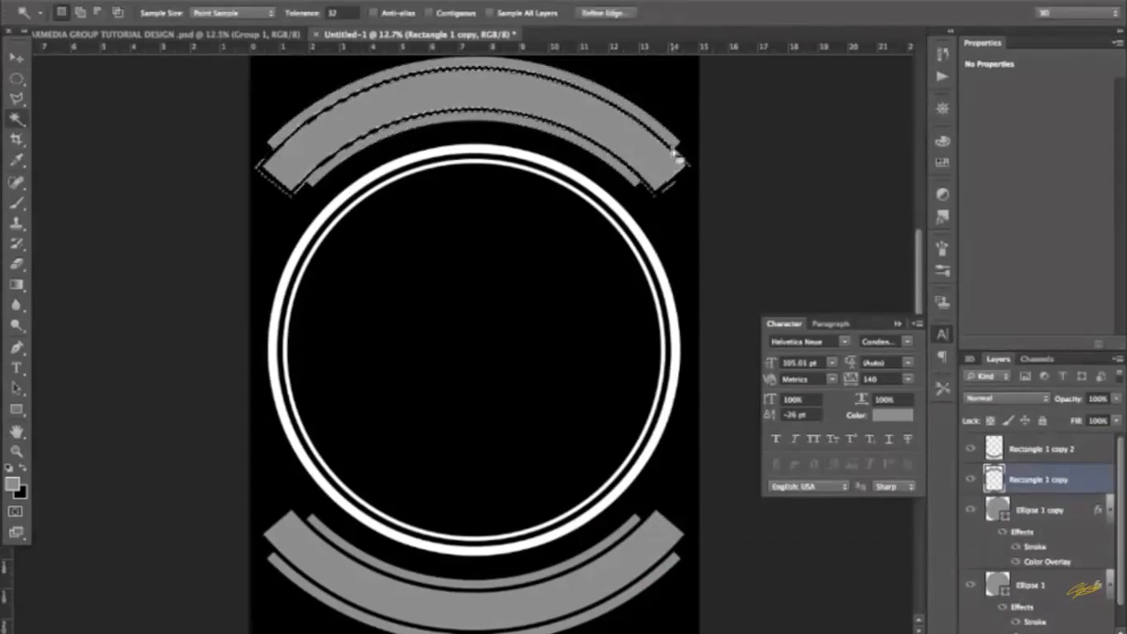
{"action": "key", "text": "super+d"}
{"action": "left_click", "coordinate": [674, 153]}
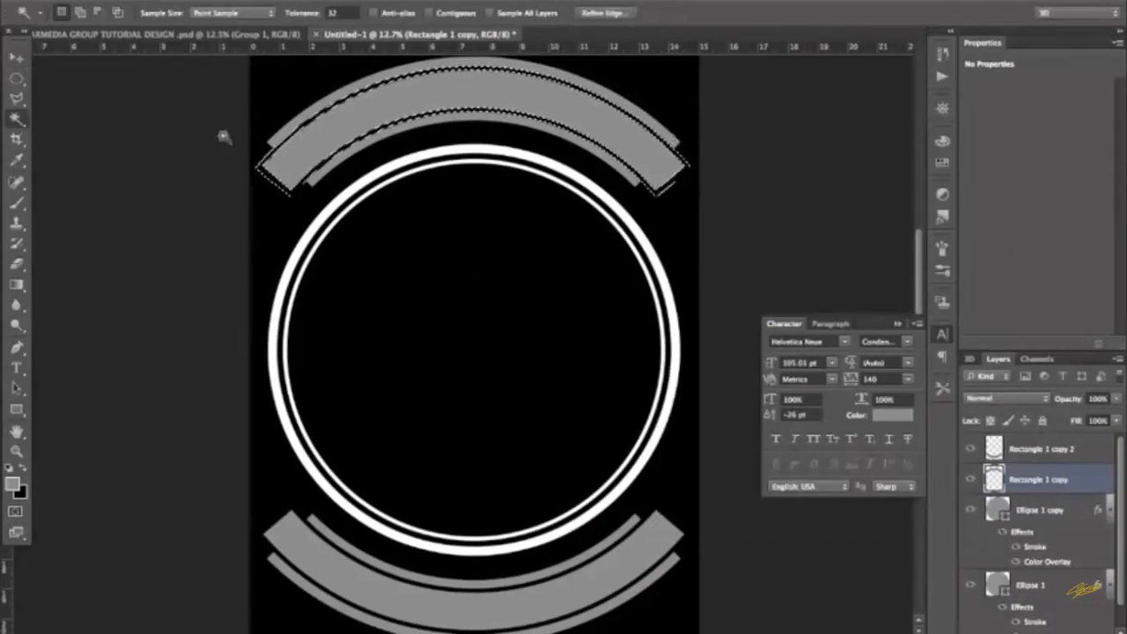
- Try the Magic Wand on the upper banner with Contiguous enabled, and clear the selection again
{"action": "left_click", "coordinate": [19, 122]}
{"action": "left_click", "coordinate": [76, 130]}
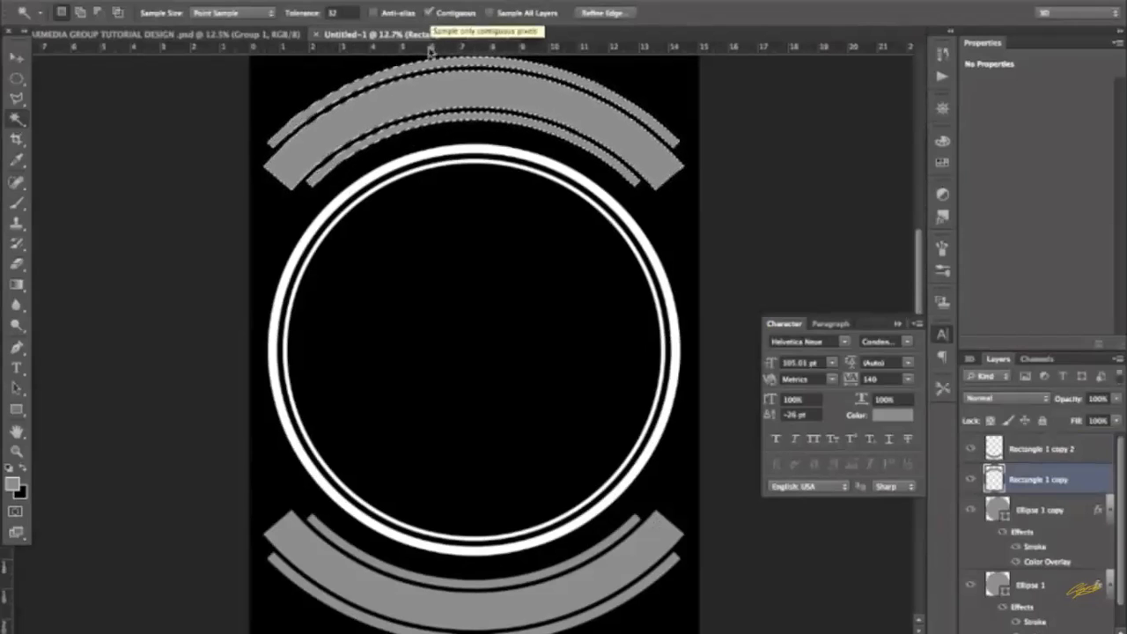
{"action": "key", "text": "ctrl+d"}
{"action": "left_click", "coordinate": [373, 130]}
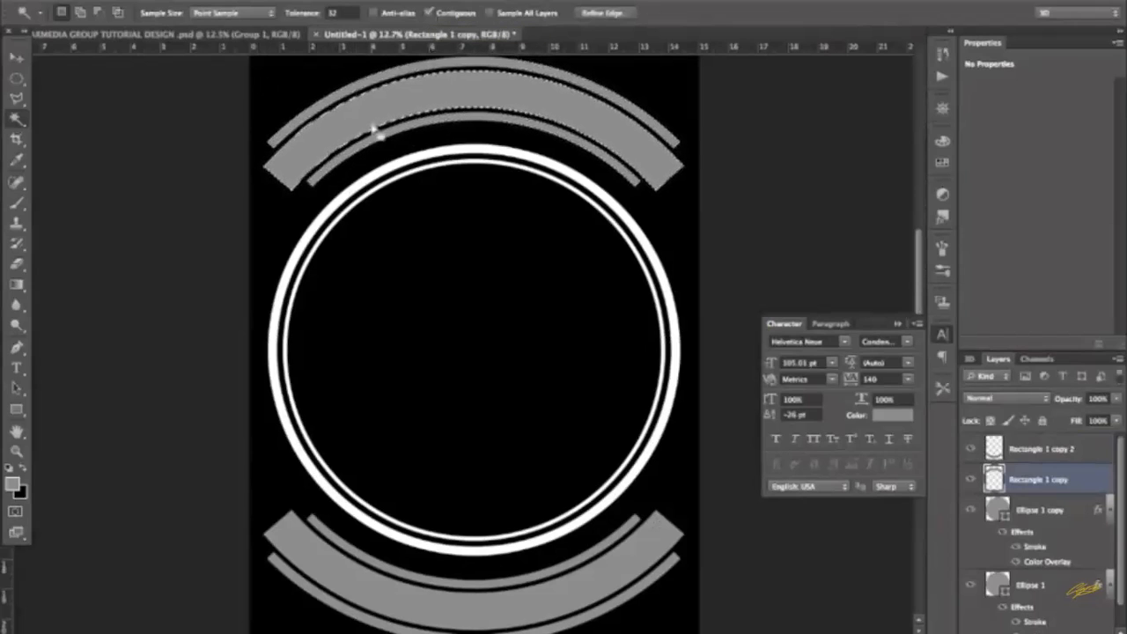
{"action": "key", "text": "ctrl+d"}
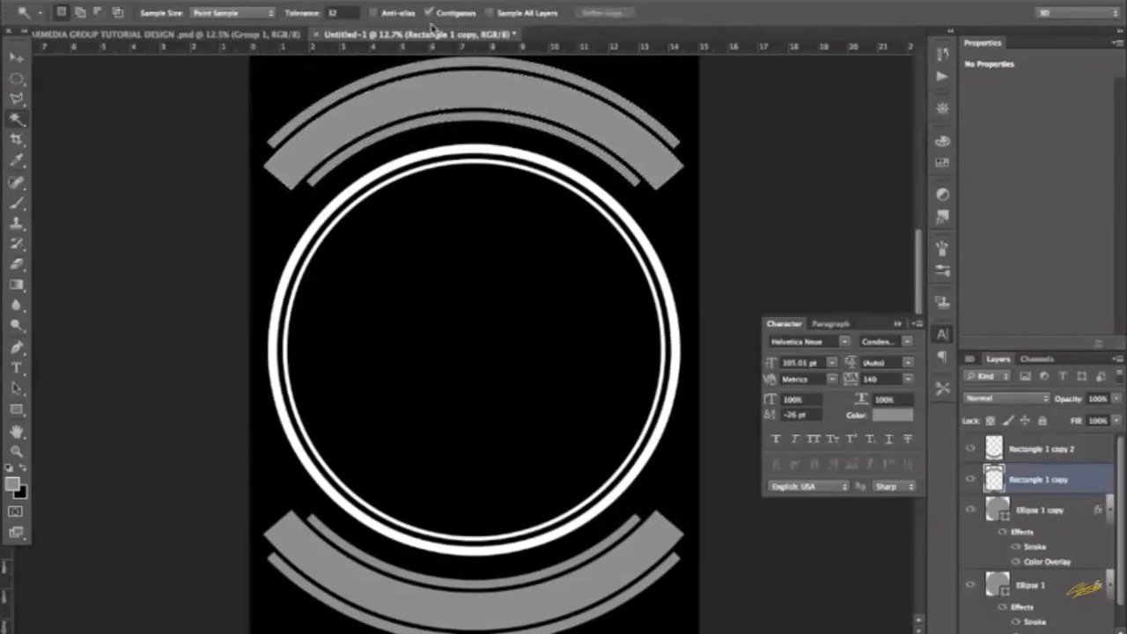
- Select all gray bands of the upper banner with the non-contiguous Magic Wand, fill them with White and deselect
{"action": "left_click", "coordinate": [431, 100]}
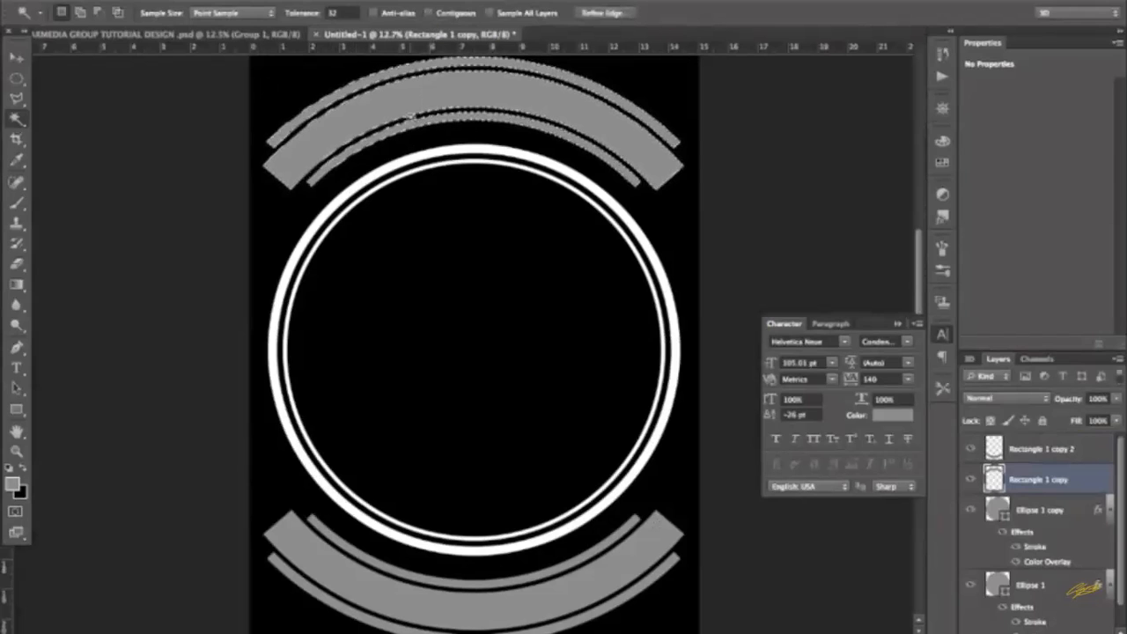
{"action": "left_click", "coordinate": [172, 1]}
{"action": "left_click", "coordinate": [194, 231]}
{"action": "left_click", "coordinate": [531, 247]}
{"action": "left_click", "coordinate": [559, 273]}
{"action": "left_click", "coordinate": [679, 234]}
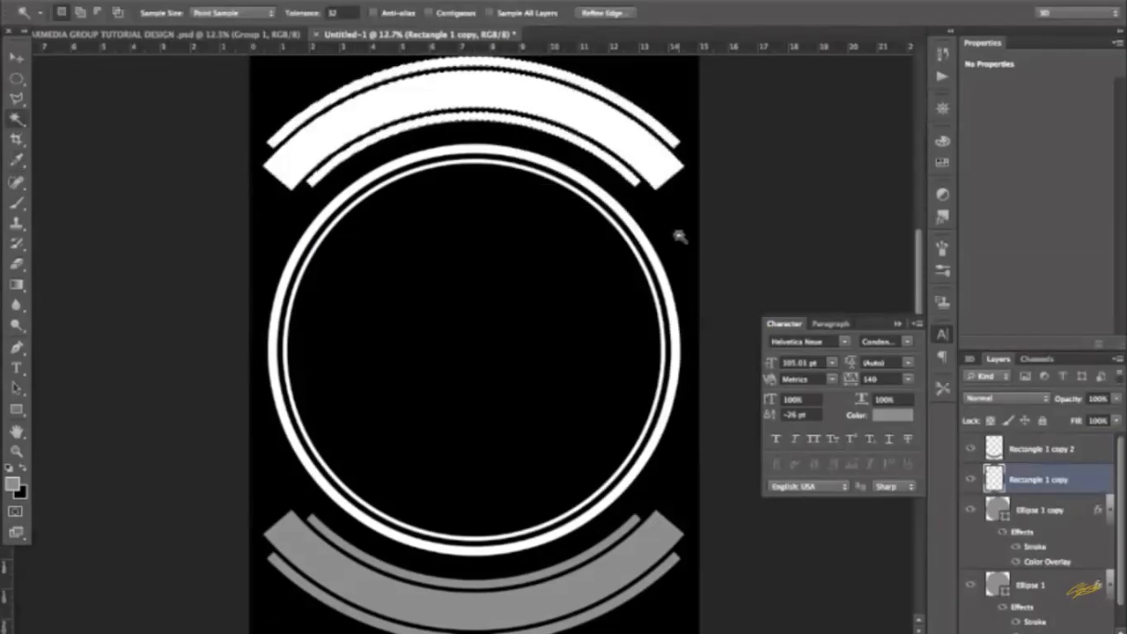
{"action": "key", "text": "ctrl+d"}
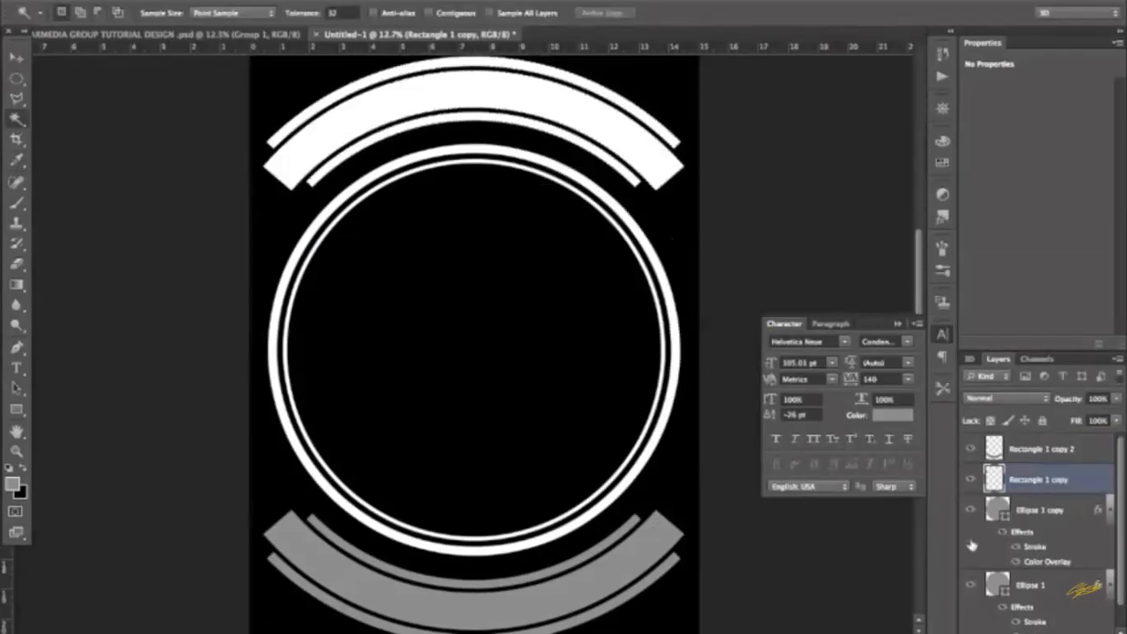
- Select the gray bands of the lower banner on the Rectangle 1 copy 2 layer with the Magic Wand
{"action": "left_click", "coordinate": [1018, 450]}
{"action": "left_click", "coordinate": [634, 553]}
{"action": "left_click", "coordinate": [157, 1]}
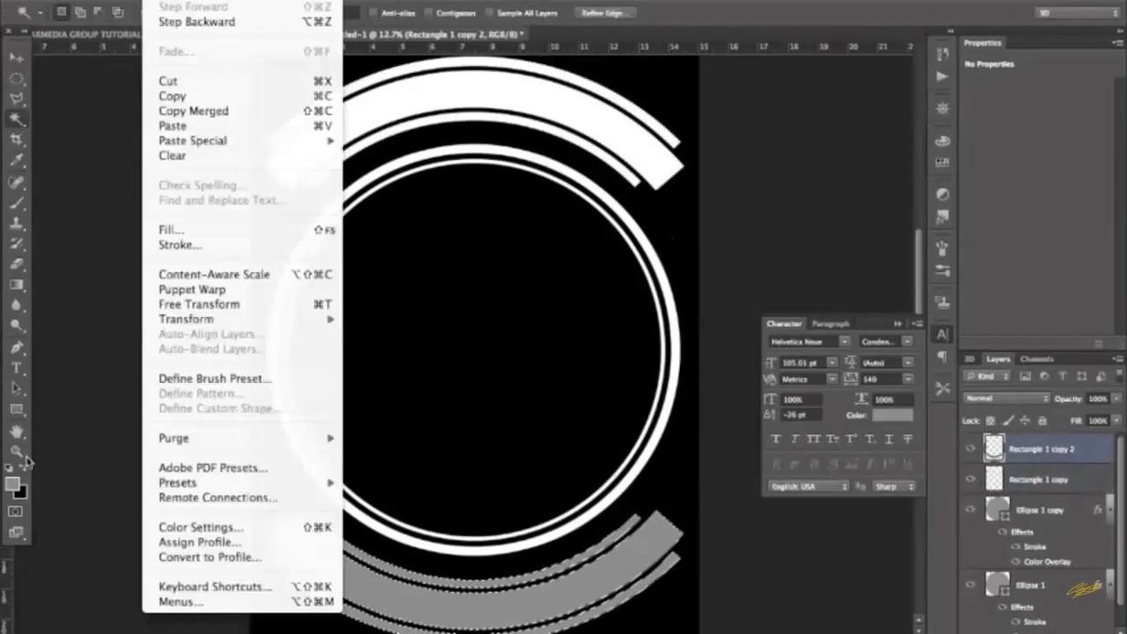
{"action": "left_click", "coordinate": [75, 278]}
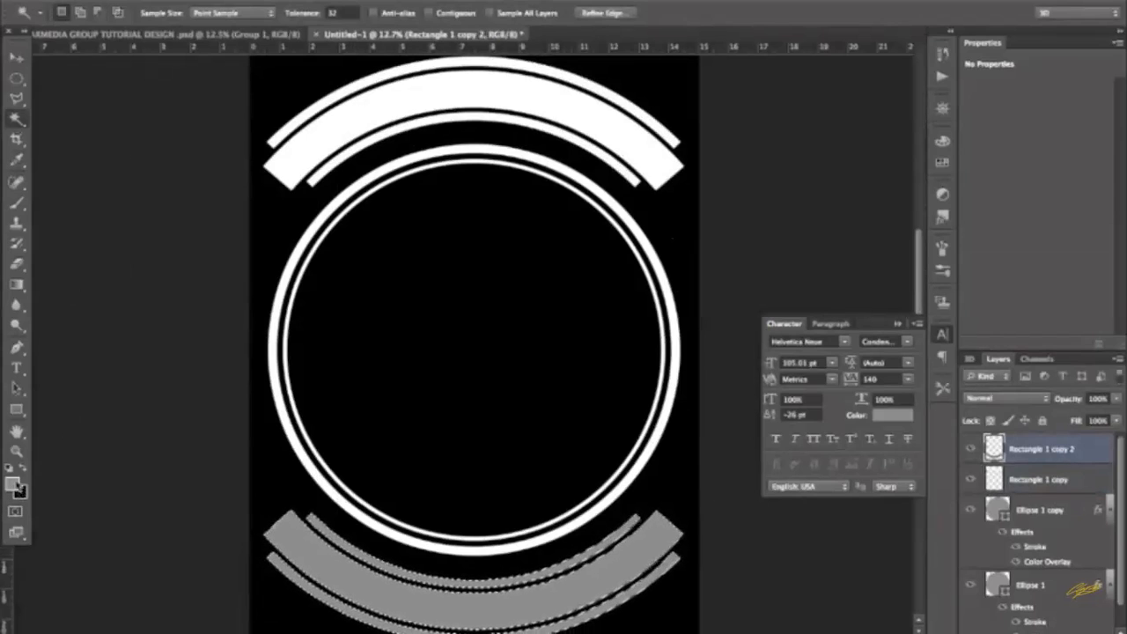
- Change the foreground color to white
{"action": "left_click", "coordinate": [16, 485]}
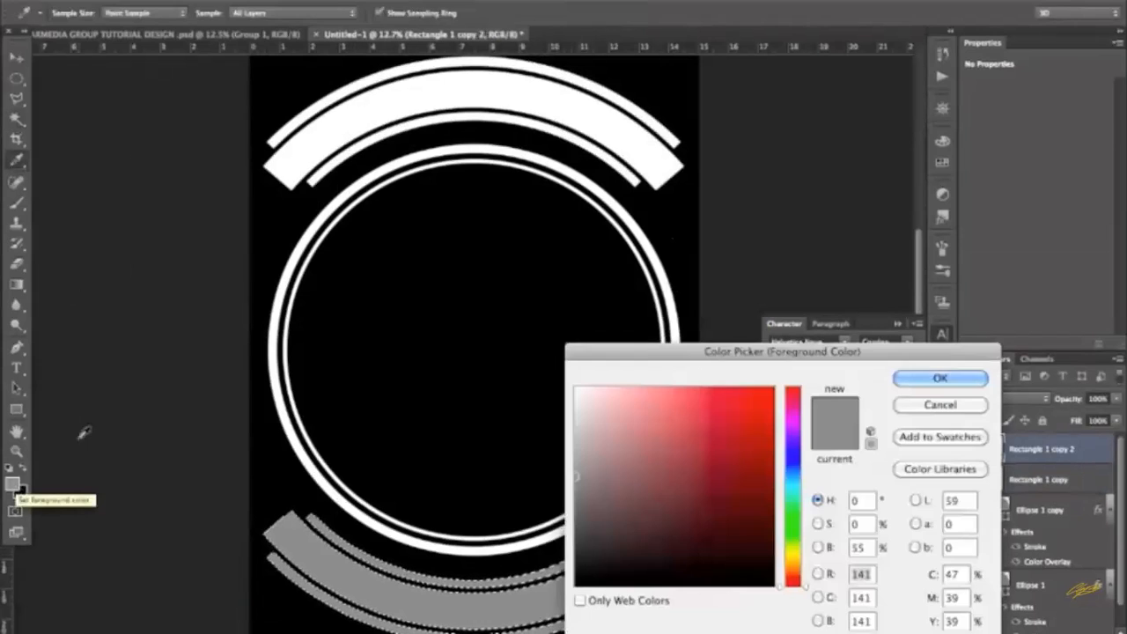
{"action": "left_click_drag", "start_coordinate": [690, 442], "coordinate": [575, 388]}
{"action": "left_click", "coordinate": [959, 383]}
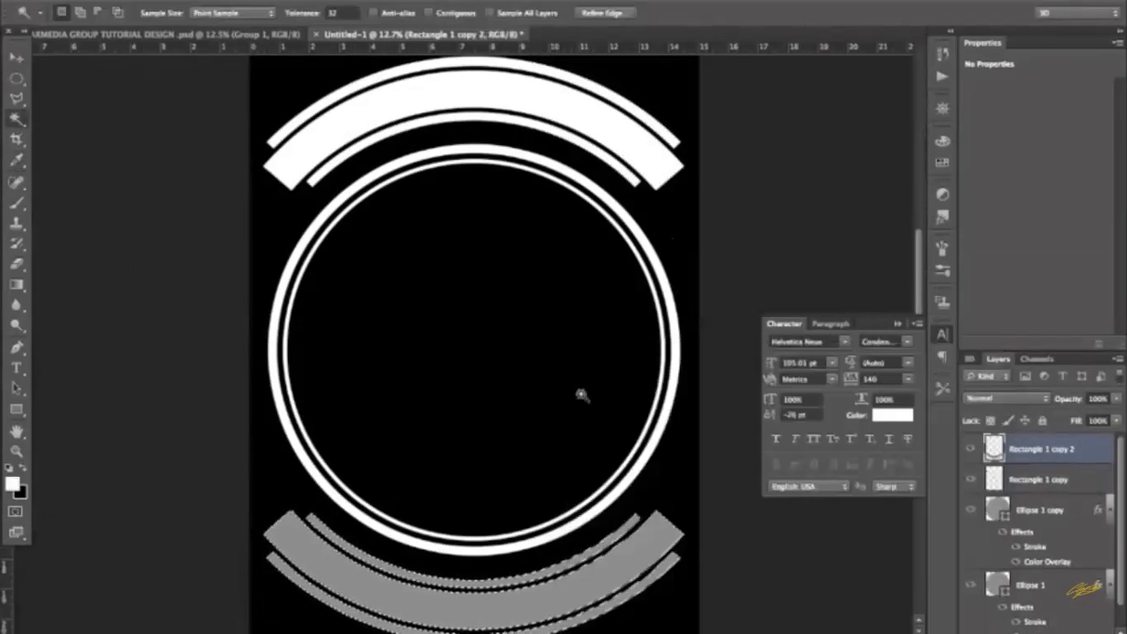
- Fill the selected lower banner bands with White in Normal mode at 100% opacity and clear the selection
{"action": "left_click", "coordinate": [167, 2]}
{"action": "left_click", "coordinate": [196, 229]}
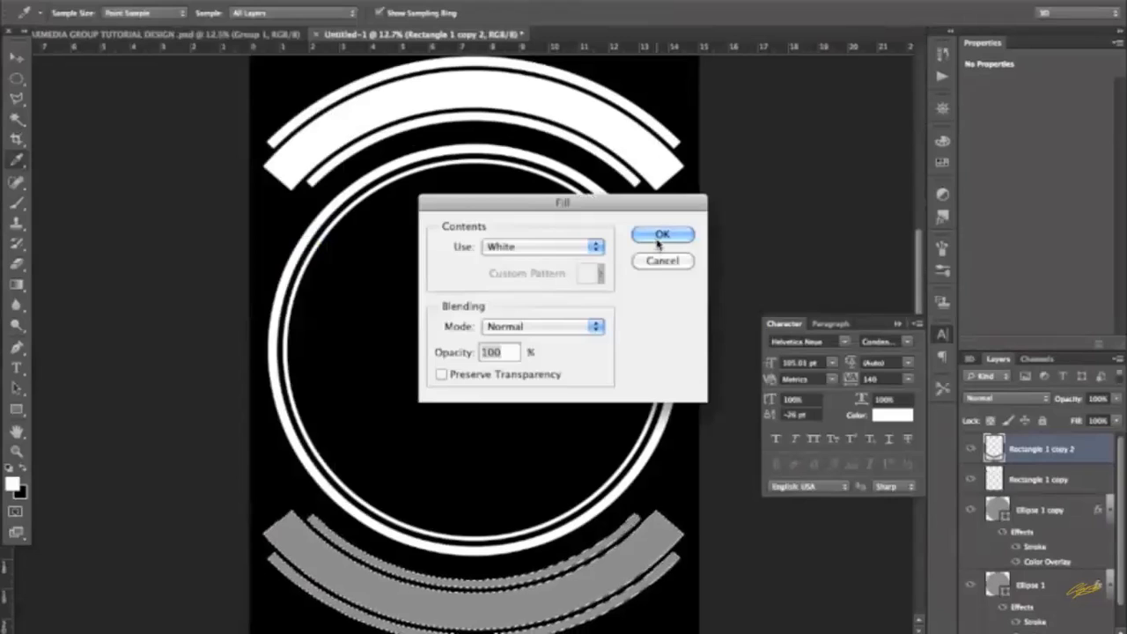
{"action": "left_click", "coordinate": [660, 236]}
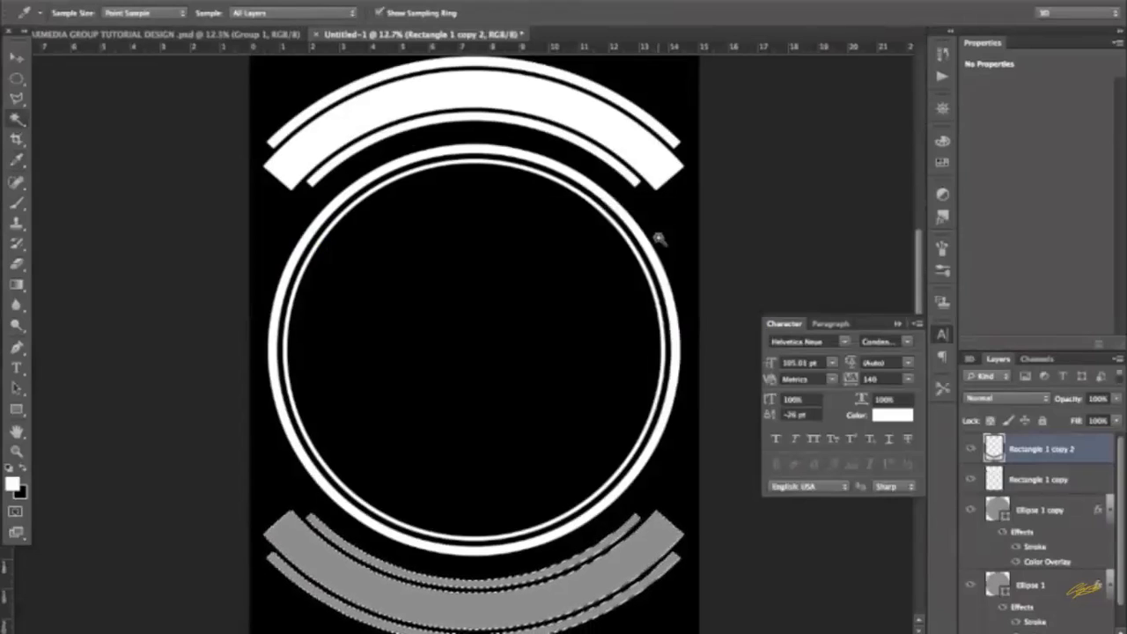
{"action": "key", "text": "w"}
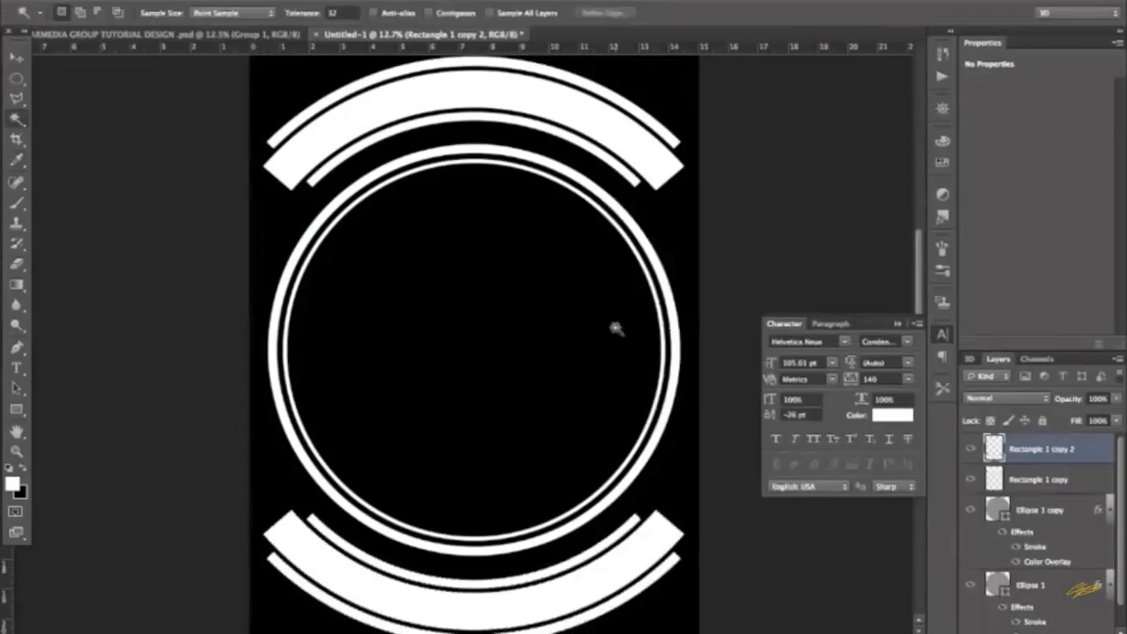
{"action": "scroll", "coordinate": [616, 329], "scroll_direction": "down", "scroll_amount": 2}
{"action": "scroll", "coordinate": [616, 328], "scroll_direction": "up", "scroll_amount": 1}
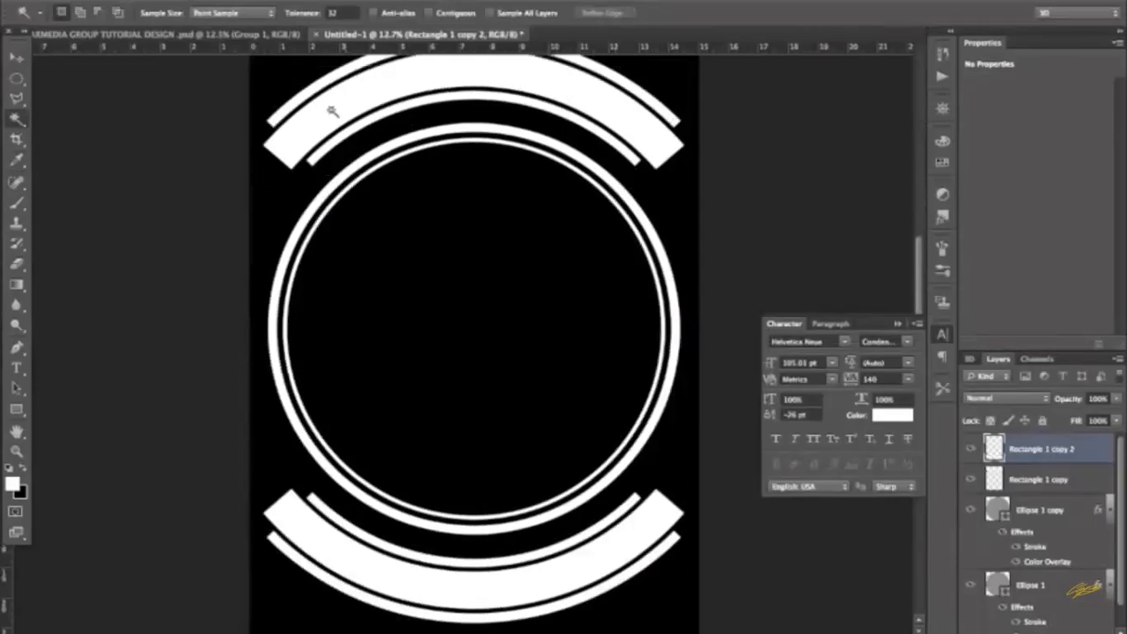
- Check the MMXIII banner in the reference design and draw a white rectangle about 1517 x 535 px inside the upper part of the rings
{"action": "left_click", "coordinate": [236, 39]}
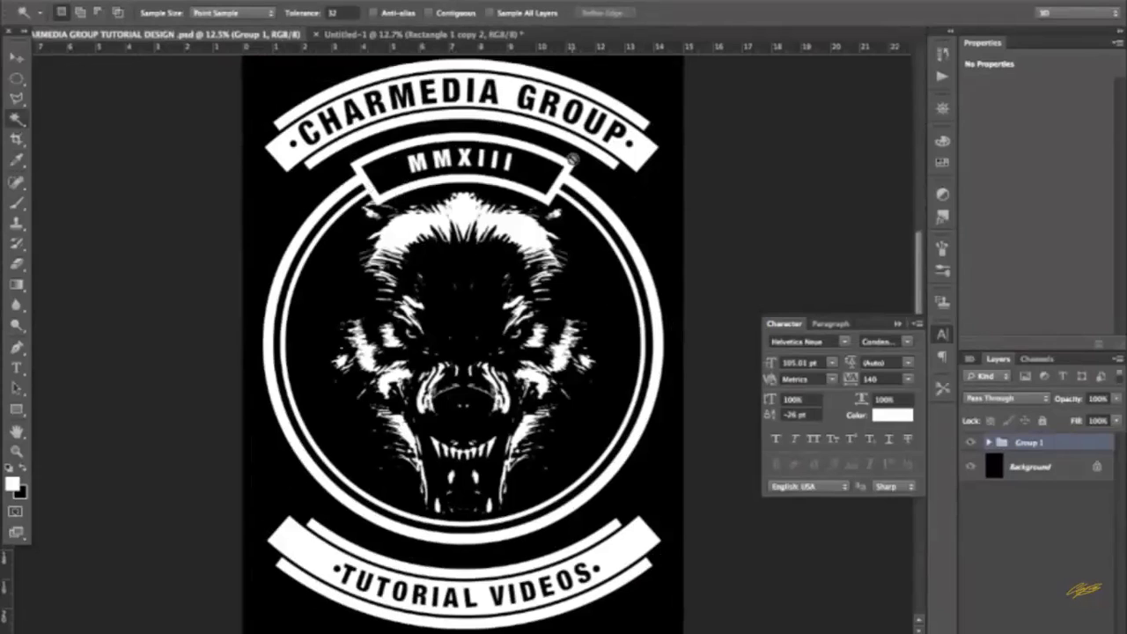
{"action": "left_click", "coordinate": [344, 37]}
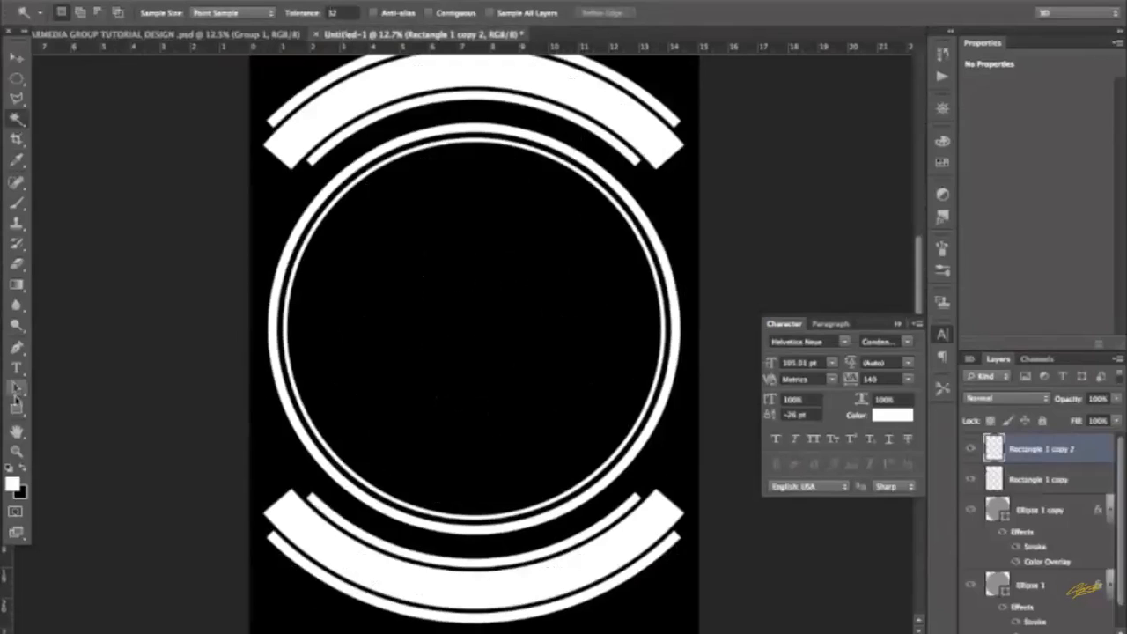
{"action": "key", "text": "u"}
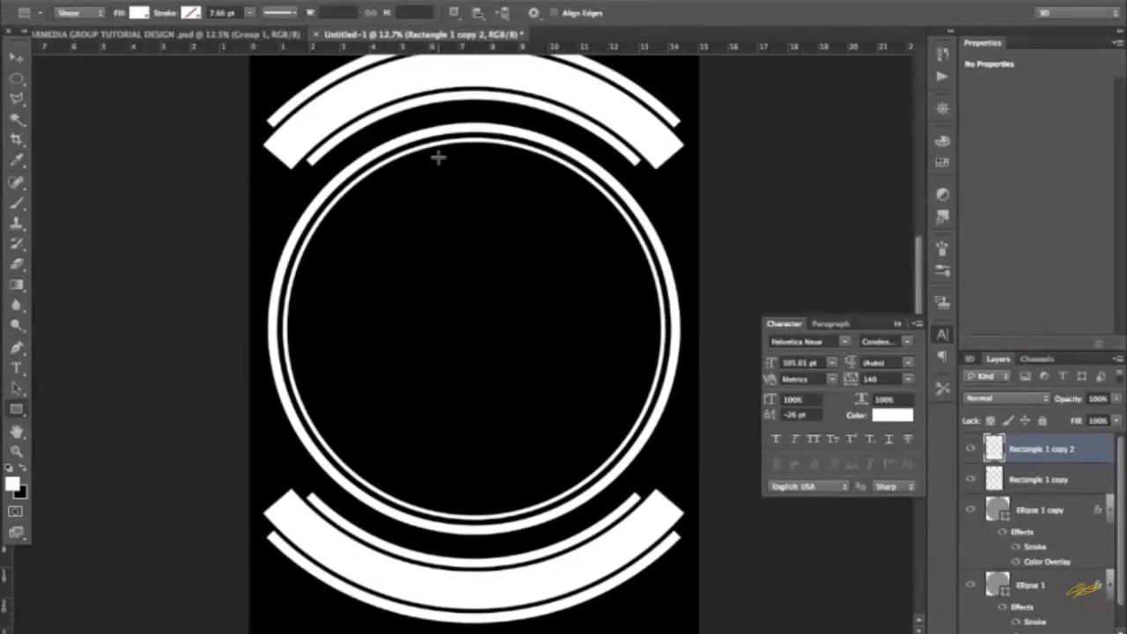
{"action": "scroll", "coordinate": [425, 222], "scroll_direction": "up", "scroll_amount": 1}
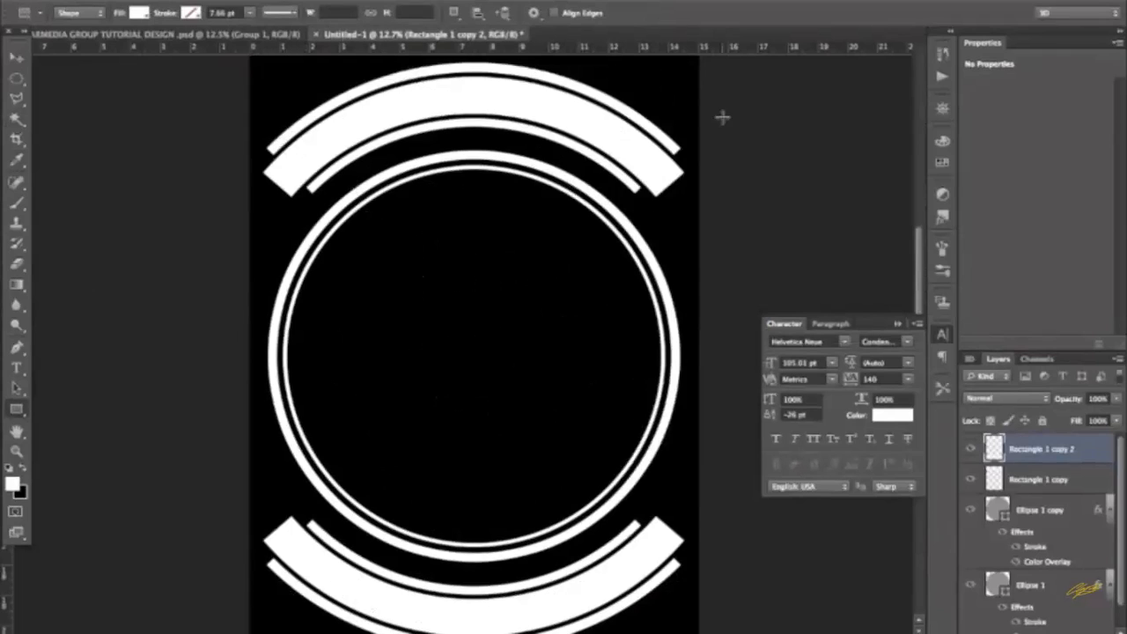
{"action": "left_click_drag", "start_coordinate": [366, 245], "coordinate": [515, 298]}
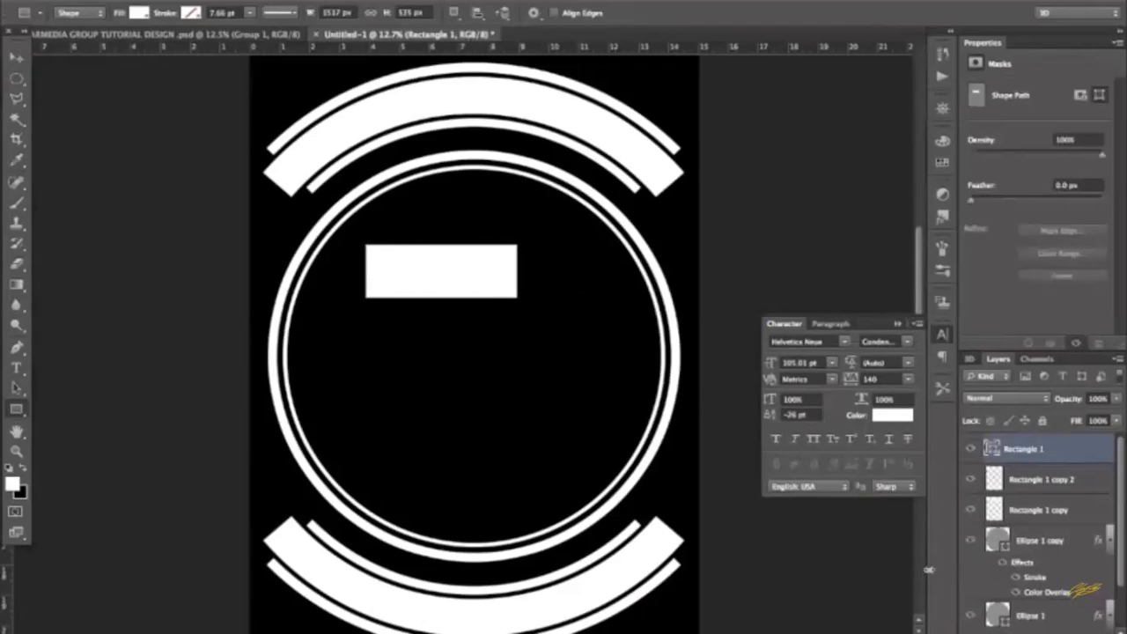
- Center the new rectangle horizontally on the canvas
{"action": "left_click", "coordinate": [16, 57]}
{"action": "key", "text": "ctrl+a"}
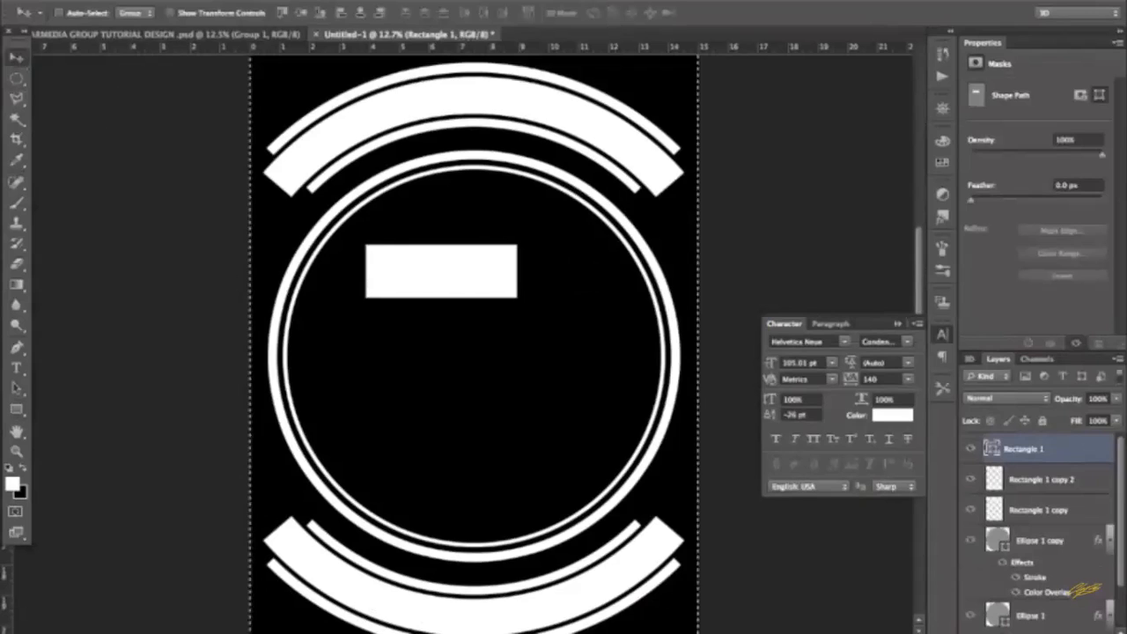
{"action": "left_click", "coordinate": [360, 11]}
{"action": "key", "text": "ctrl+d"}
{"action": "key", "text": "ctrl+t"}
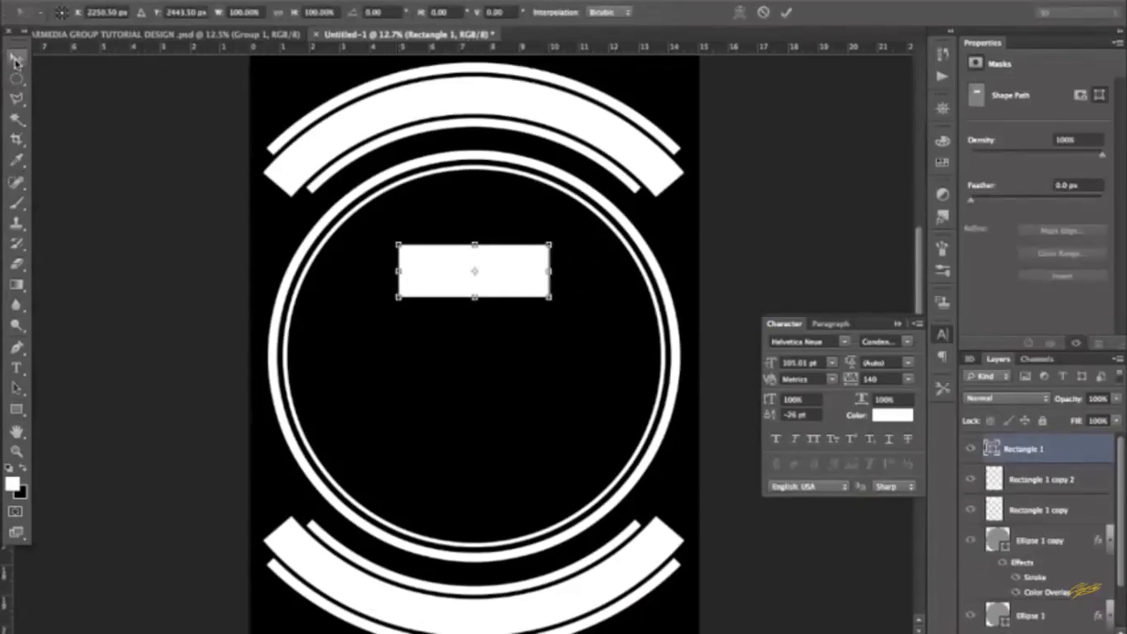
{"action": "key", "text": "Return"}
- Add a black Color Overlay at 100% opacity to the small rectangle's layer style
{"action": "left_click", "coordinate": [1008, 631]}
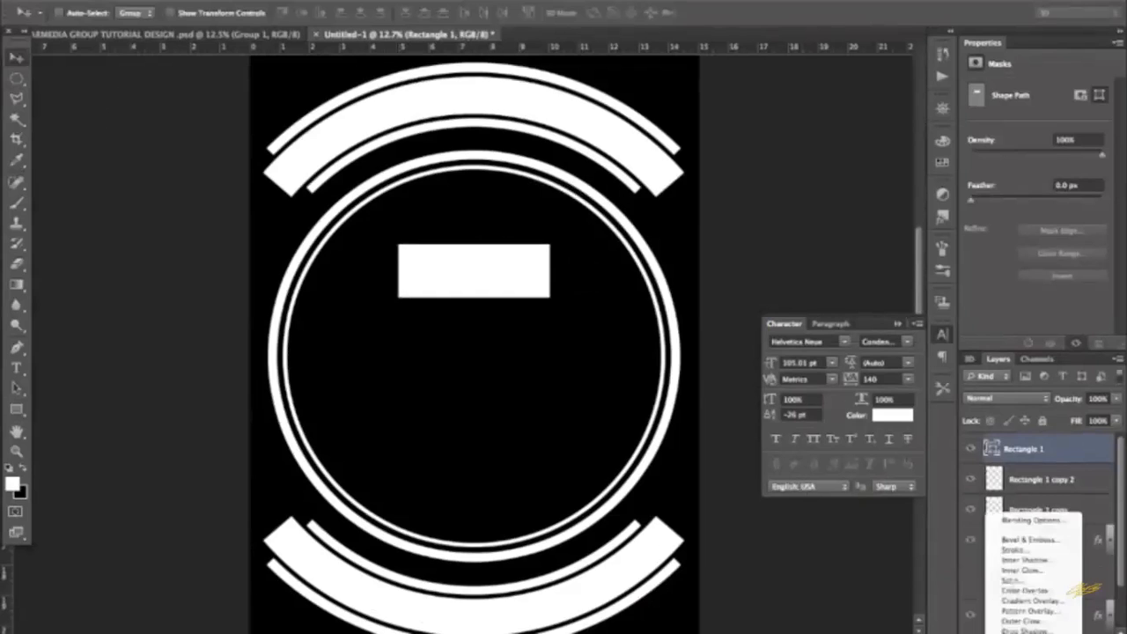
{"action": "left_click", "coordinate": [1015, 593]}
{"action": "left_click", "coordinate": [940, 182]}
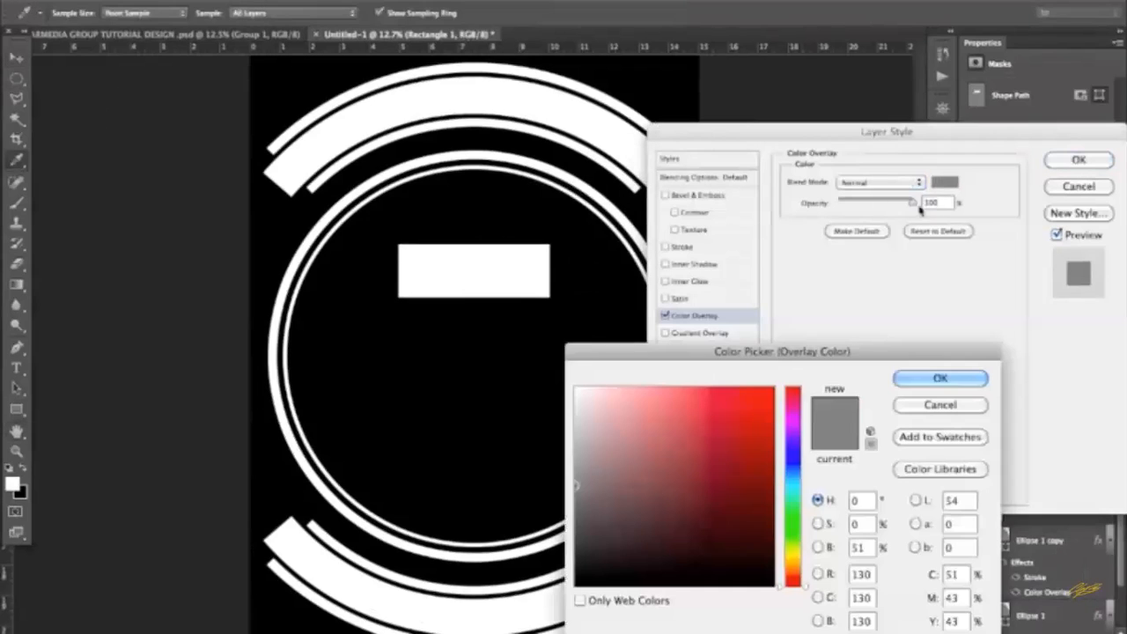
{"action": "left_click", "coordinate": [581, 583]}
{"action": "left_click", "coordinate": [911, 380]}
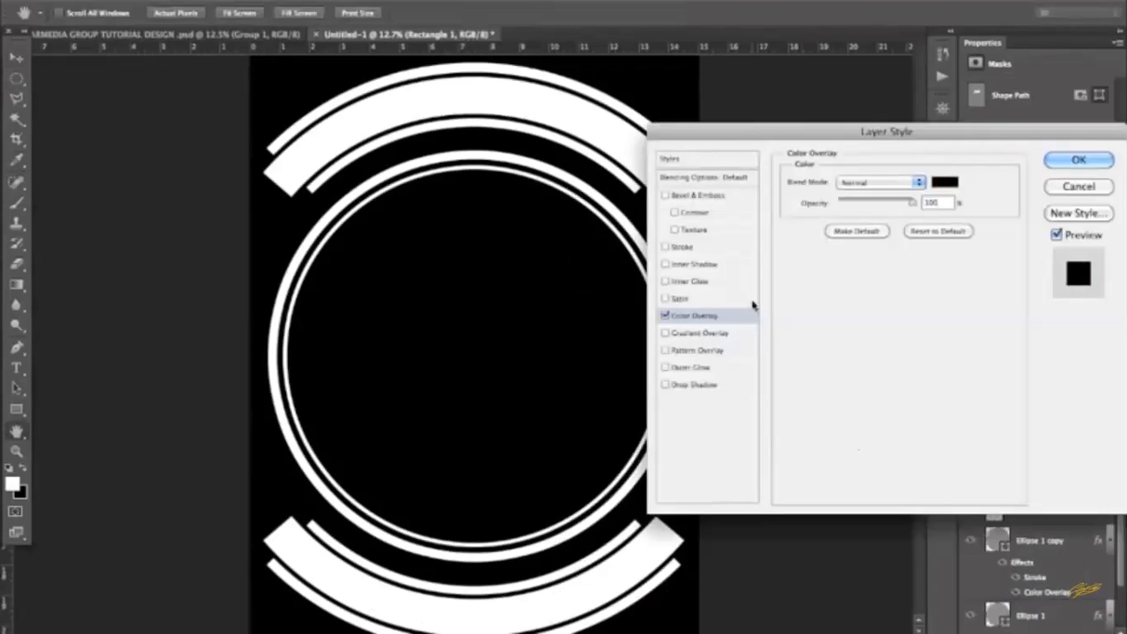
- Add a white 60 px Stroke at Inside position and 100% opacity to the small rectangle and apply the layer style
{"action": "left_click", "coordinate": [687, 249]}
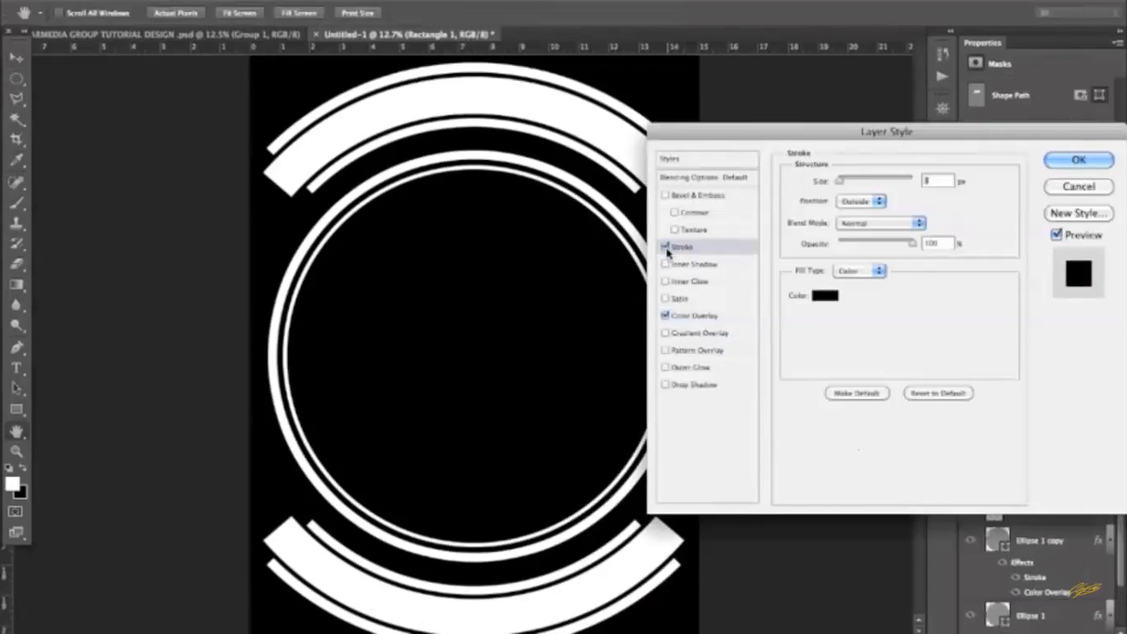
{"action": "left_click", "coordinate": [858, 201]}
{"action": "left_click", "coordinate": [913, 184]}
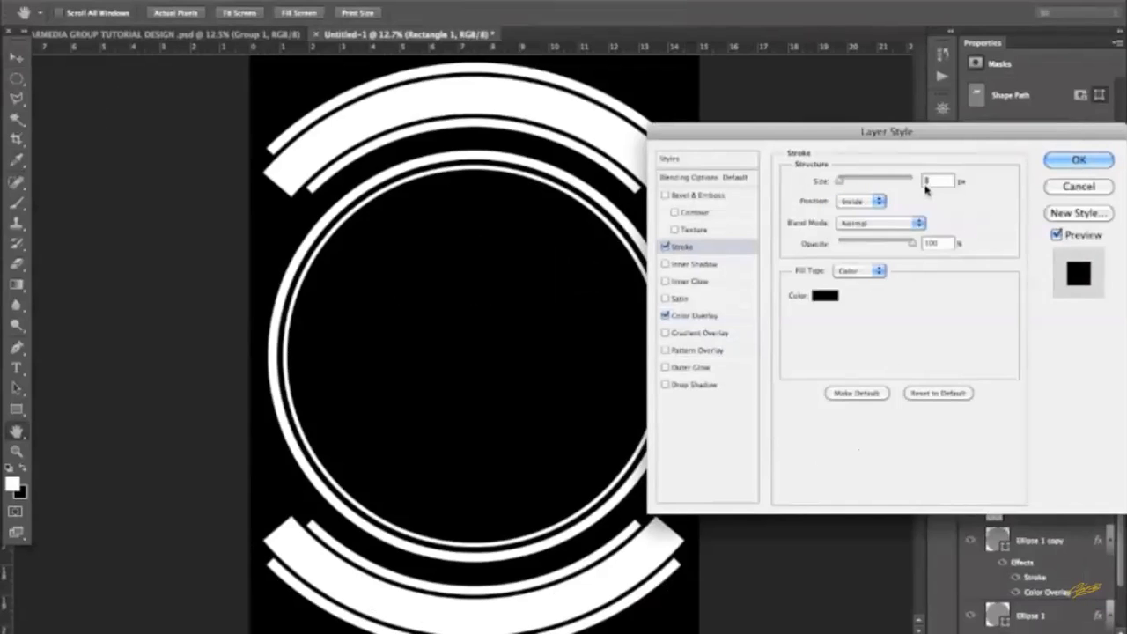
{"action": "type", "text": "50"}
{"action": "left_click", "coordinate": [824, 295]}
{"action": "left_click_drag", "start_coordinate": [694, 416], "coordinate": [441, 287]}
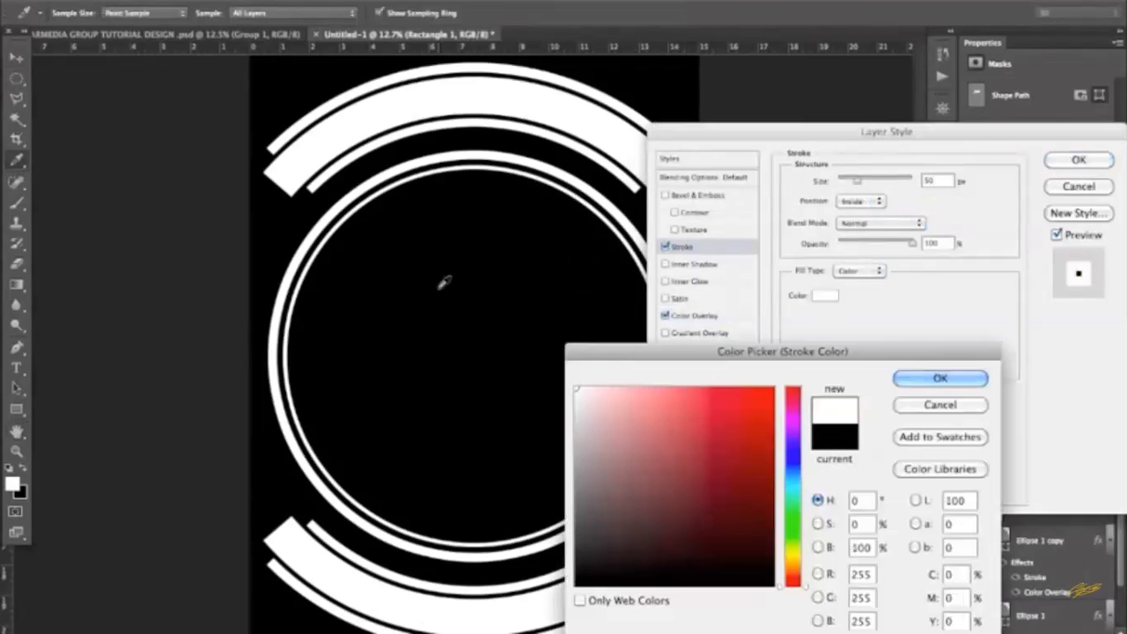
{"action": "left_click", "coordinate": [933, 382]}
{"action": "type", "text": "60"}
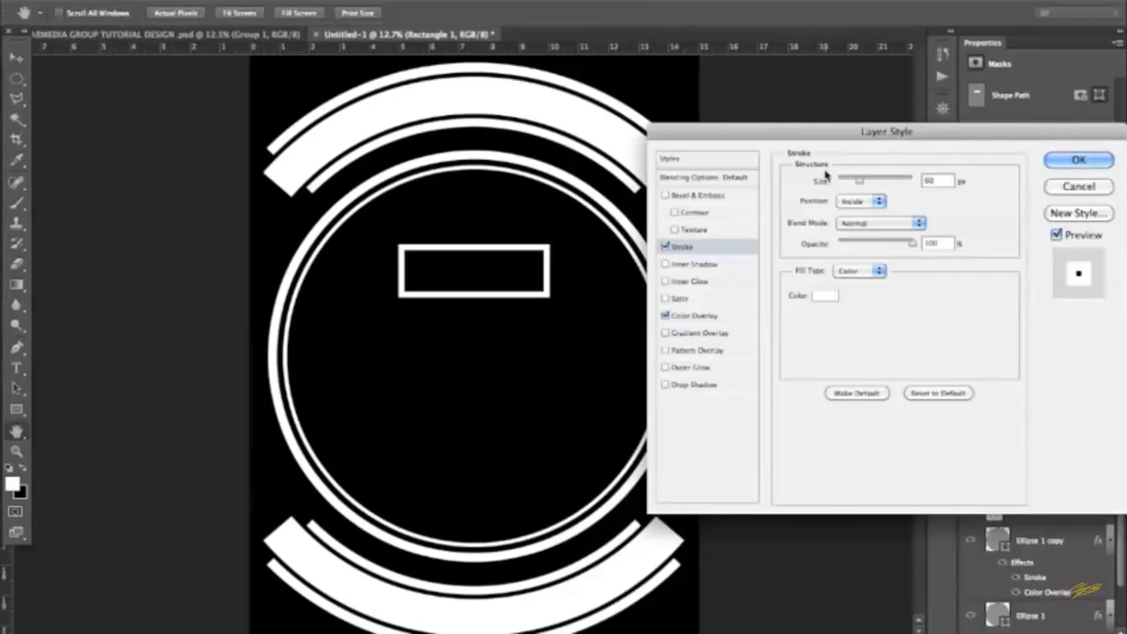
{"action": "left_click", "coordinate": [1075, 159]}
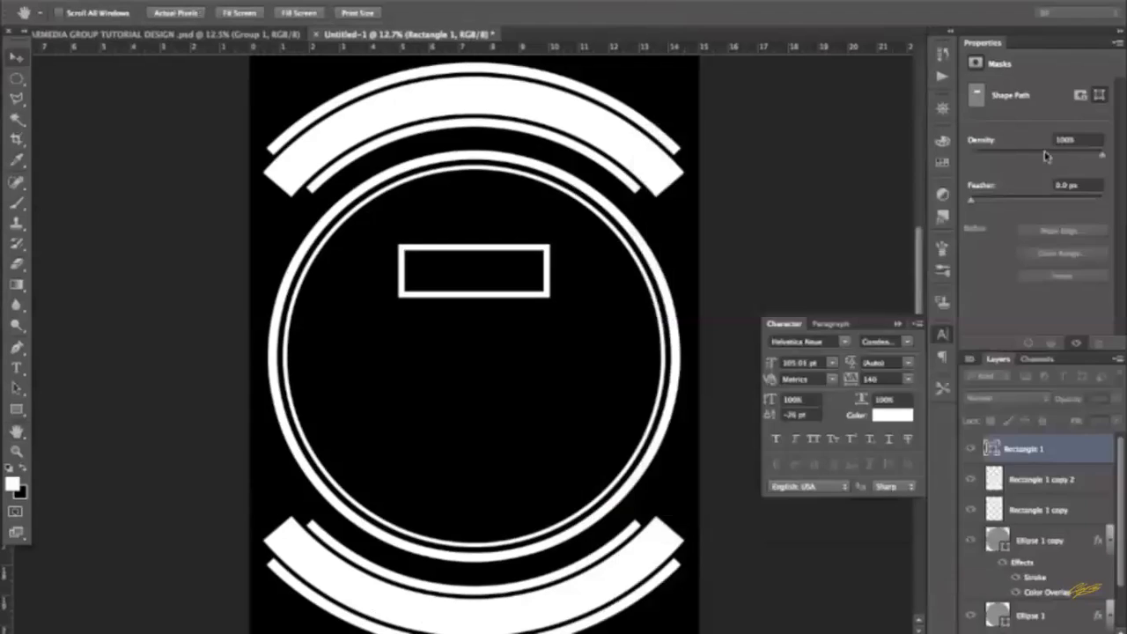
- Widen the outlined rectangle symmetrically to about 106.2% of its width and apply the transformation
{"action": "key", "text": "ctrl+t"}
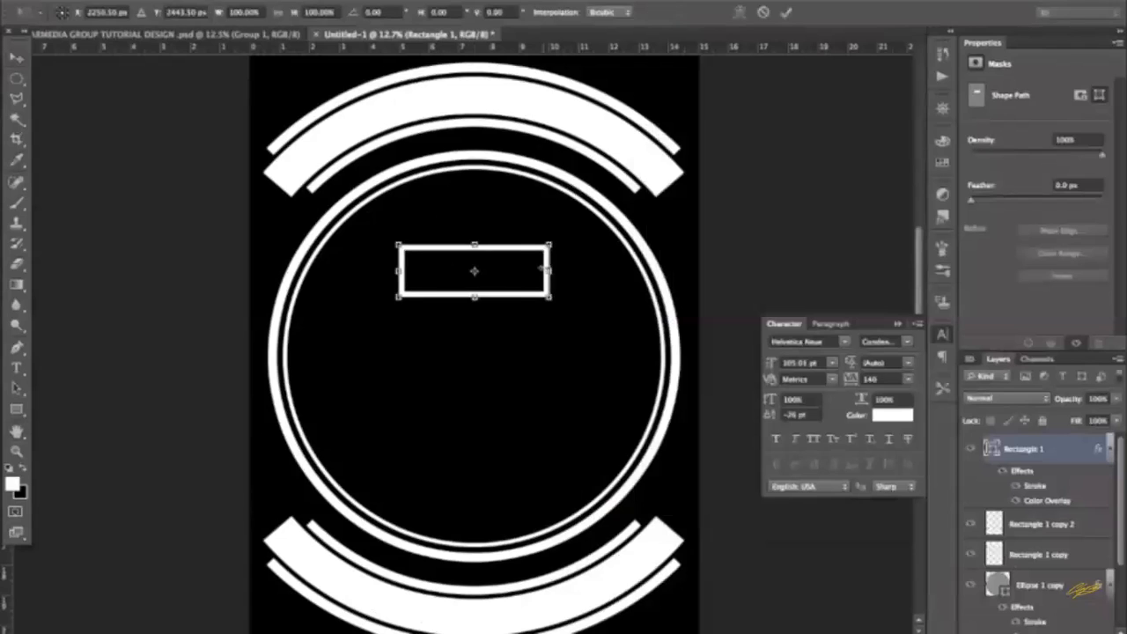
{"action": "left_click_drag", "start_coordinate": [545, 269], "coordinate": [553, 269]}
{"action": "key", "text": "v"}
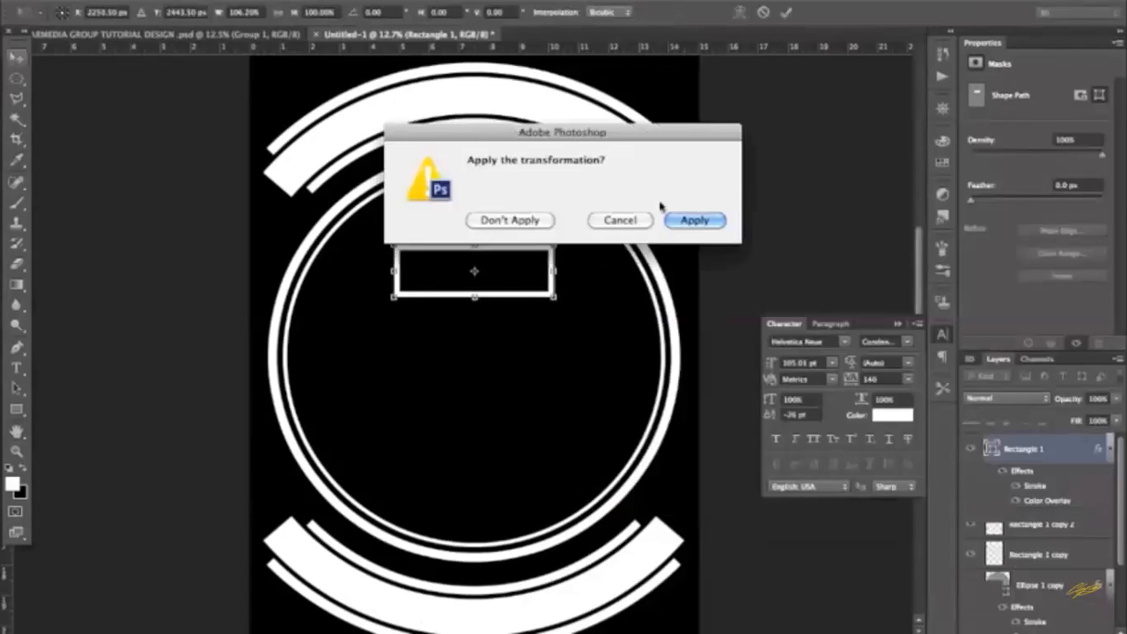
{"action": "left_click", "coordinate": [693, 220]}
- Move the outlined rectangle up over the top of the rings and center it horizontally on the canvas
{"action": "left_click_drag", "start_coordinate": [491, 270], "coordinate": [495, 176]}
{"action": "key", "text": "ctrl+a"}
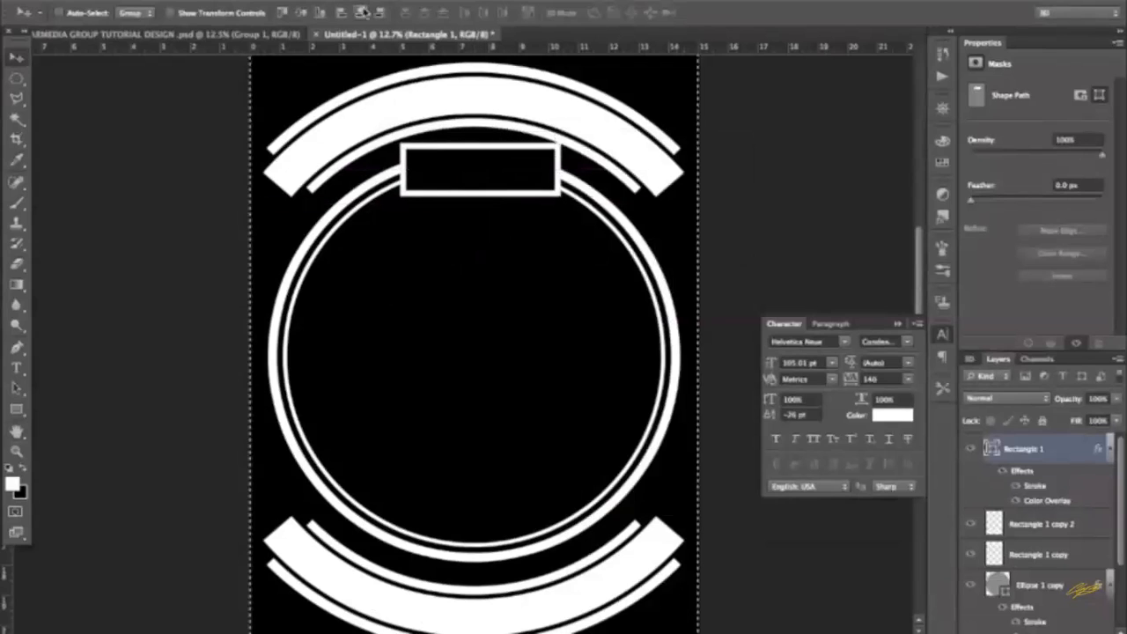
{"action": "left_click", "coordinate": [362, 12]}
{"action": "key", "text": "ctrl+d"}
- Nudge the outlined rectangle down so it overlaps the top arc of the double ring
{"action": "key", "text": "shift+Down"}
{"action": "key", "text": "shift+Down"}
{"action": "key", "text": "shift+Down"}
{"action": "key", "text": "shift+Down"}
{"action": "key", "text": "shift+Down"}
{"action": "key", "text": "shift+Down"}
{"action": "key", "text": "shift+Down"}
{"action": "key", "text": "shift+Down"}
{"action": "key", "text": "shift+Down"}
{"action": "key", "text": "shift+Down"}
{"action": "key", "text": "shift+Down"}
{"action": "key", "text": "shift+Down"}
{"action": "key", "text": "shift+Down"}
{"action": "key", "text": "shift+Down"}
{"action": "key", "text": "shift+Down"}
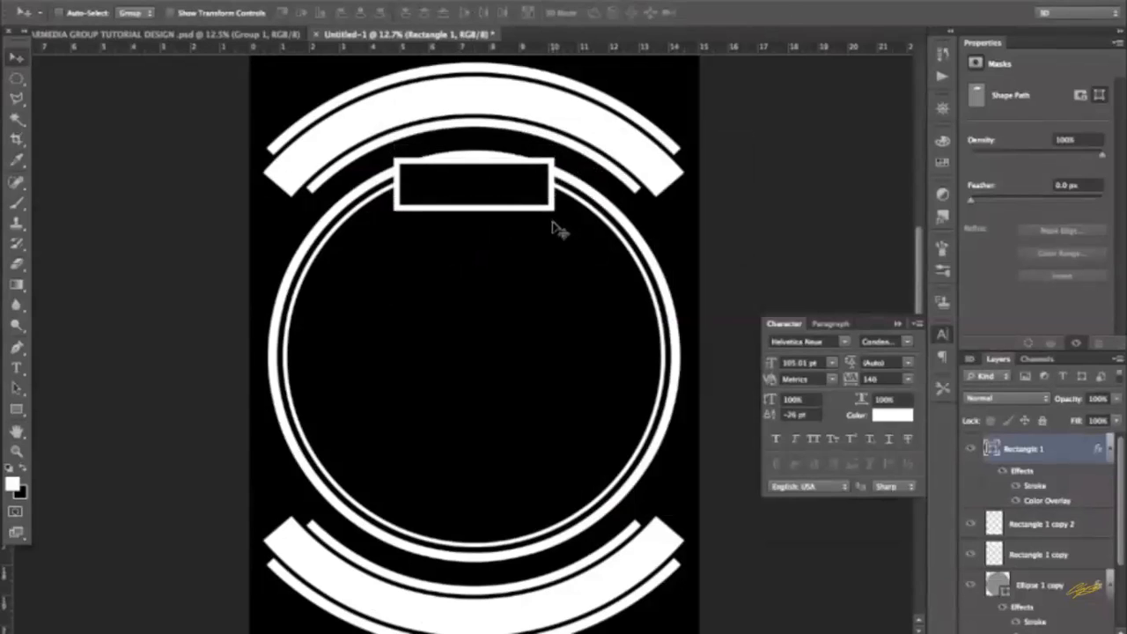
{"action": "key", "text": "ctrl+t"}
{"action": "right_click", "coordinate": [541, 203]}
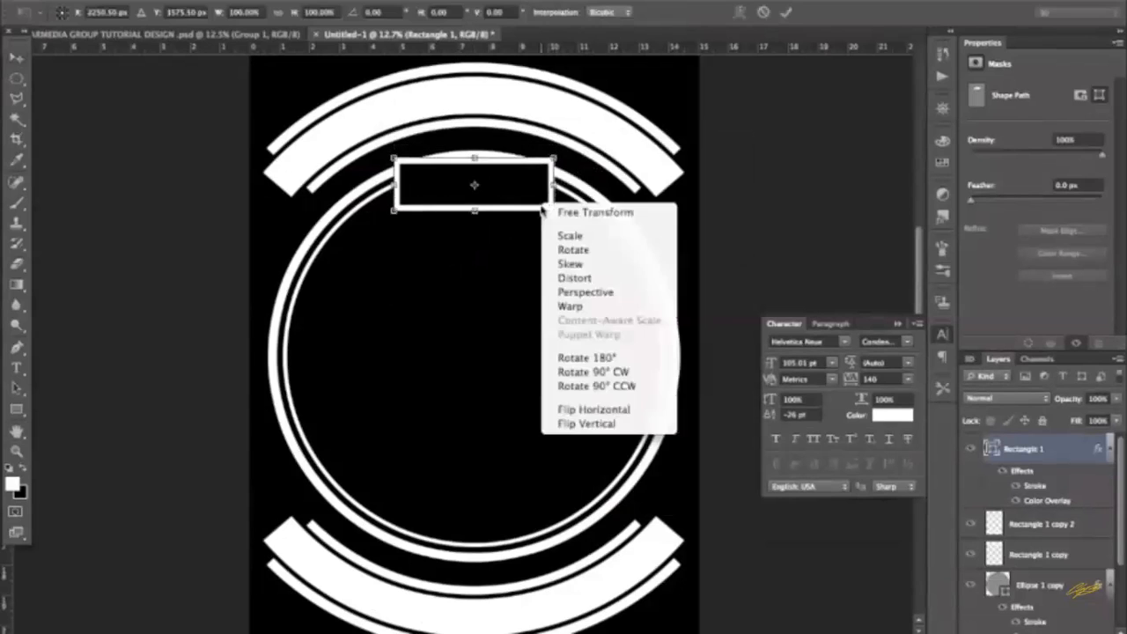
{"action": "left_click", "coordinate": [572, 306]}
{"action": "left_click", "coordinate": [15, 58]}
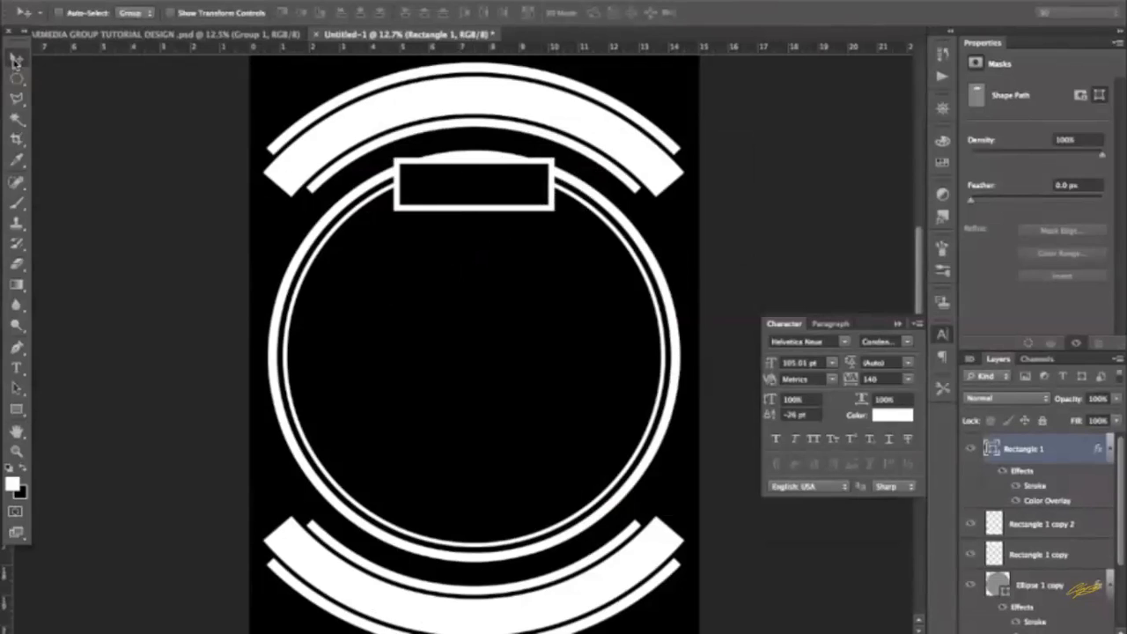
{"action": "double_click", "coordinate": [1037, 487]}
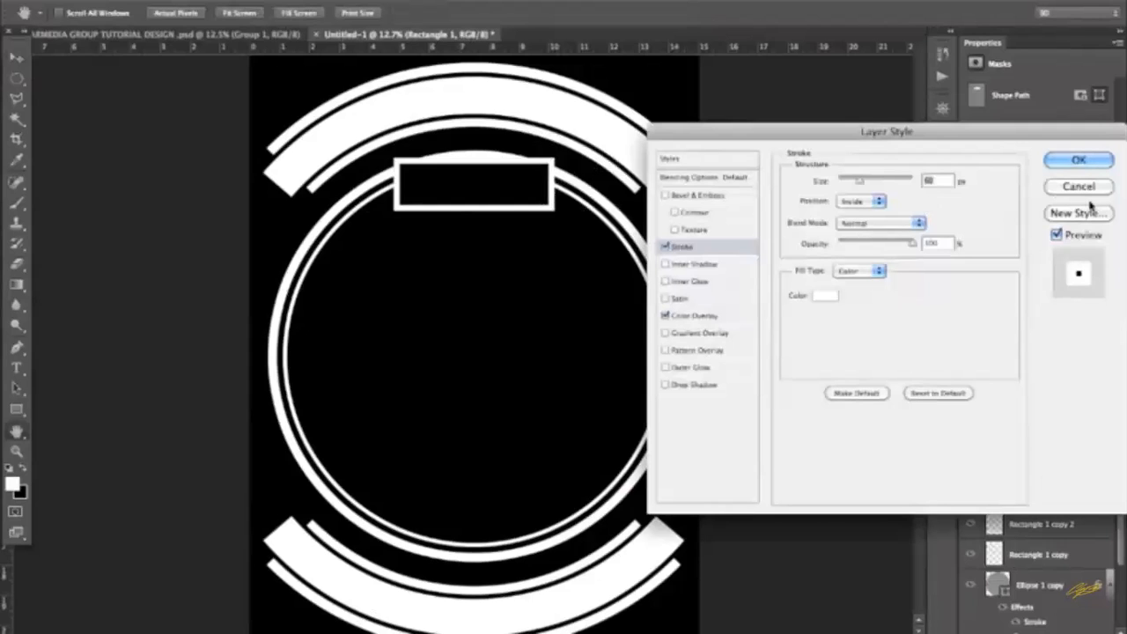
{"action": "left_click", "coordinate": [1078, 160]}
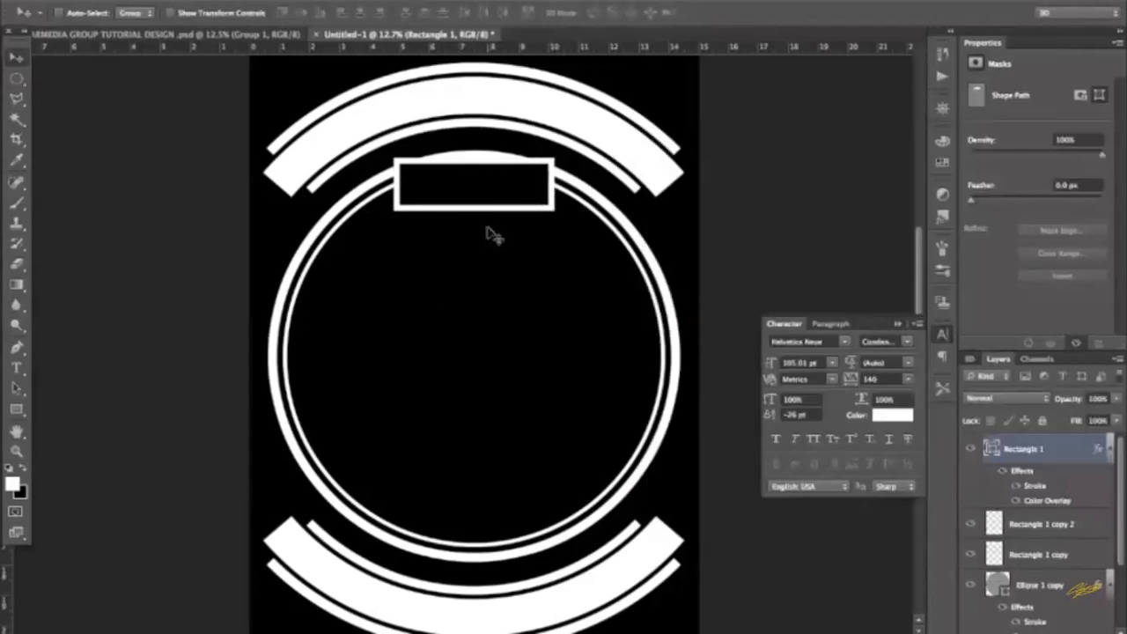
- Warp the outlined rectangle with the Arc style at a bend of about 34.5% and apply the transformation
{"action": "key", "text": "ctrl+t"}
{"action": "right_click", "coordinate": [487, 181]}
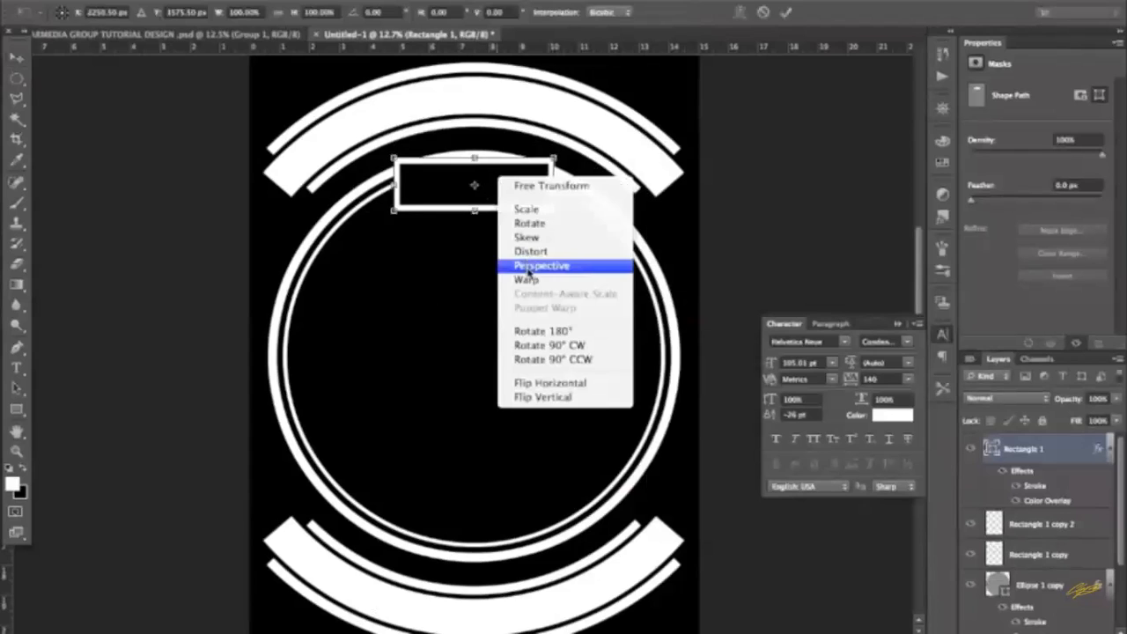
{"action": "left_click", "coordinate": [529, 278]}
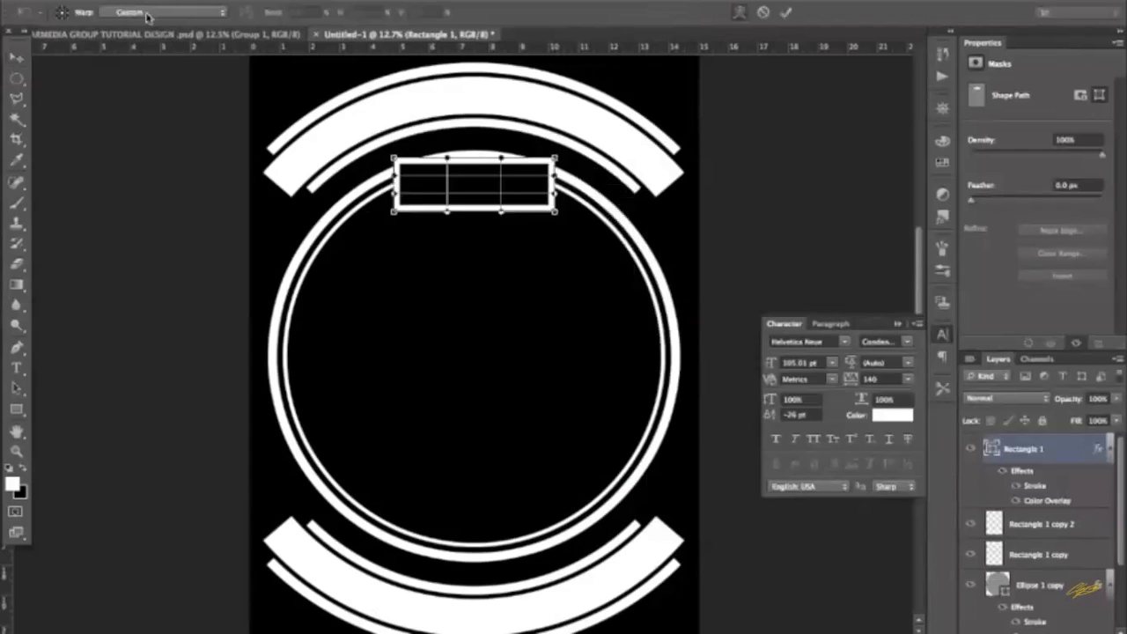
{"action": "left_click", "coordinate": [144, 14]}
{"action": "left_click", "coordinate": [129, 41]}
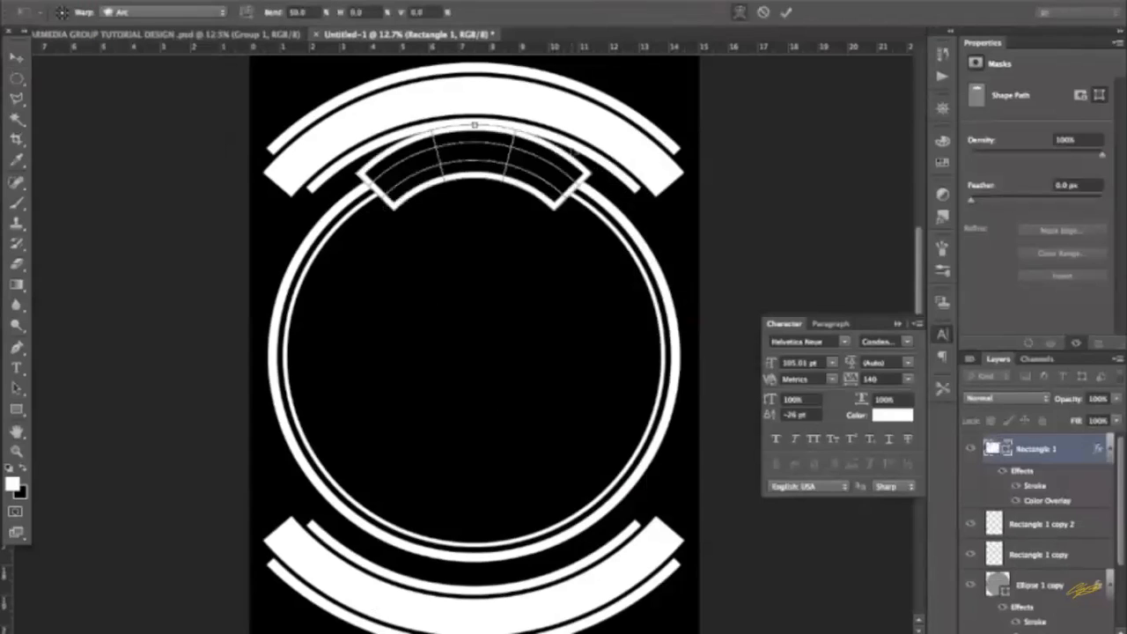
{"action": "left_click_drag", "start_coordinate": [472, 124], "coordinate": [472, 139]}
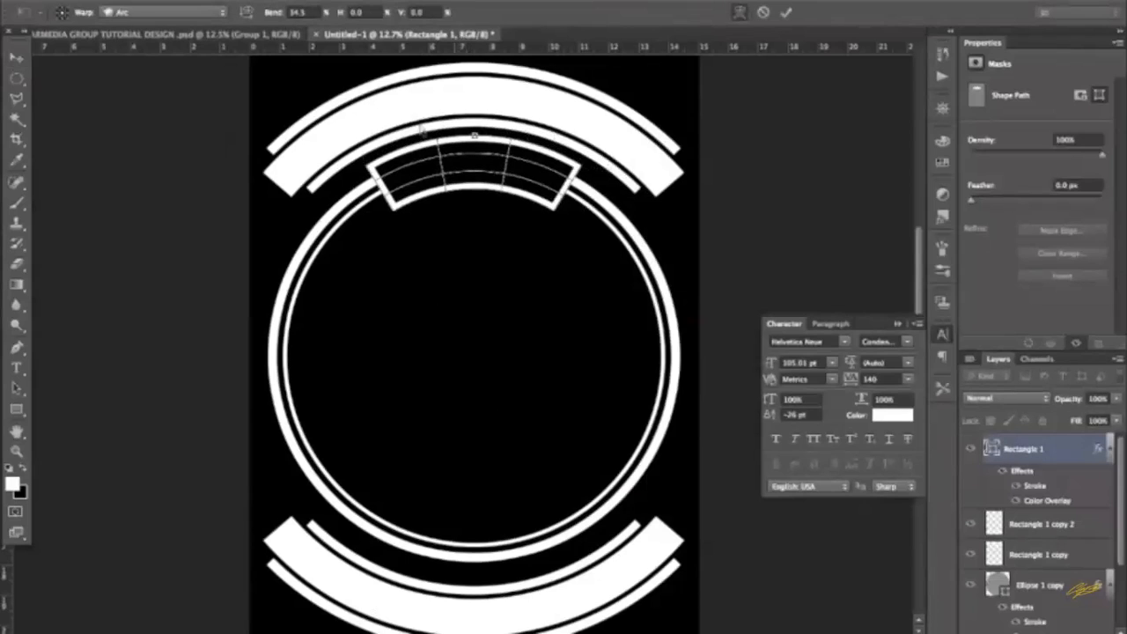
{"action": "left_click", "coordinate": [17, 56]}
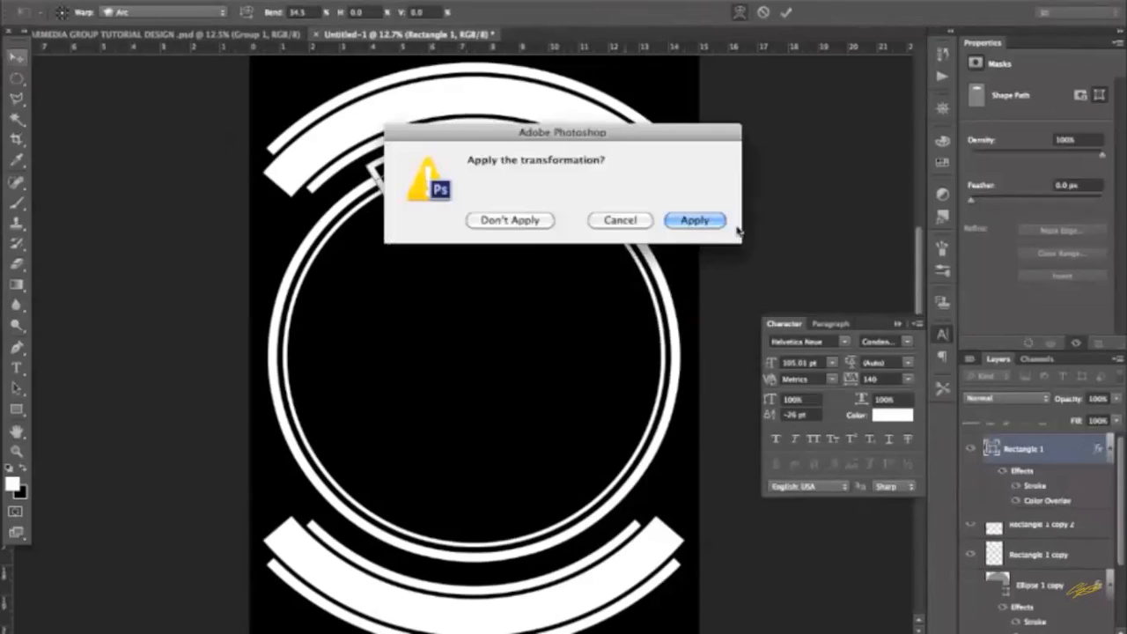
{"action": "left_click", "coordinate": [709, 221]}
- Fine-tune the arched outline banner's height on the rings and center it horizontally on the canvas
{"action": "key", "text": "shift+Down"}
{"action": "key", "text": "shift+Down"}
{"action": "key", "text": "shift+Down"}
{"action": "key", "text": "shift+Down"}
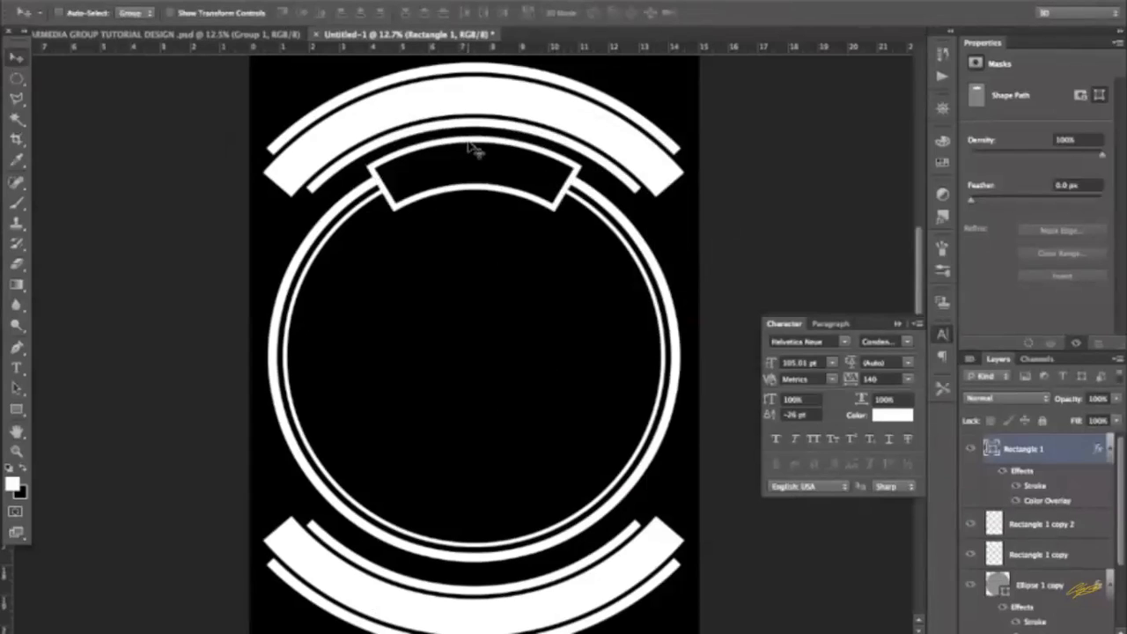
{"action": "key", "text": "shift+Down"}
{"action": "key", "text": "shift+Up"}
{"action": "key", "text": "shift+Up"}
{"action": "key", "text": "shift+Up"}
{"action": "key", "text": "super+a"}
{"action": "left_click", "coordinate": [362, 15]}
{"action": "key", "text": "super+d"}
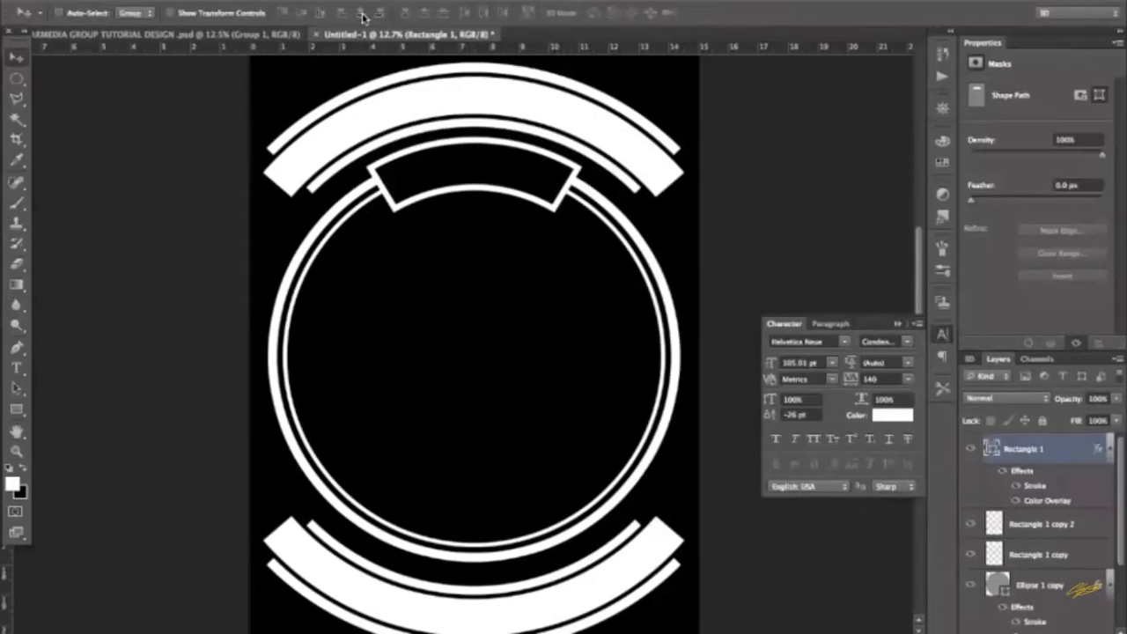
- Rasterize the arched outline banner's shape layer and activate the Elliptical Marquee tool
{"action": "scroll", "coordinate": [405, 123], "scroll_direction": "up", "scroll_amount": 1}
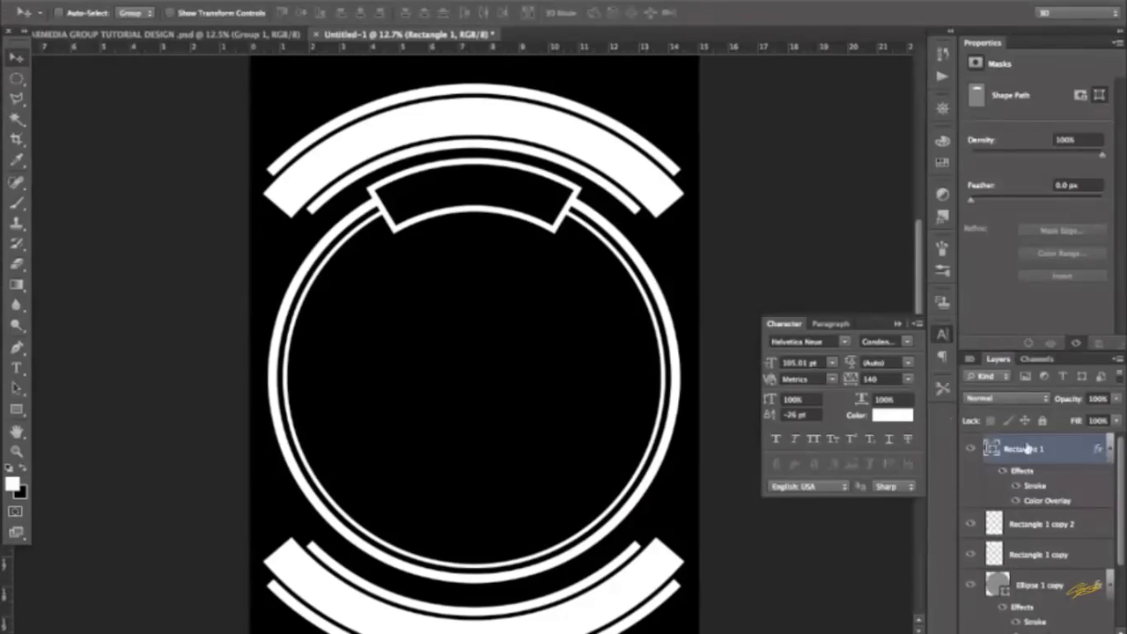
{"action": "right_click", "coordinate": [1027, 450]}
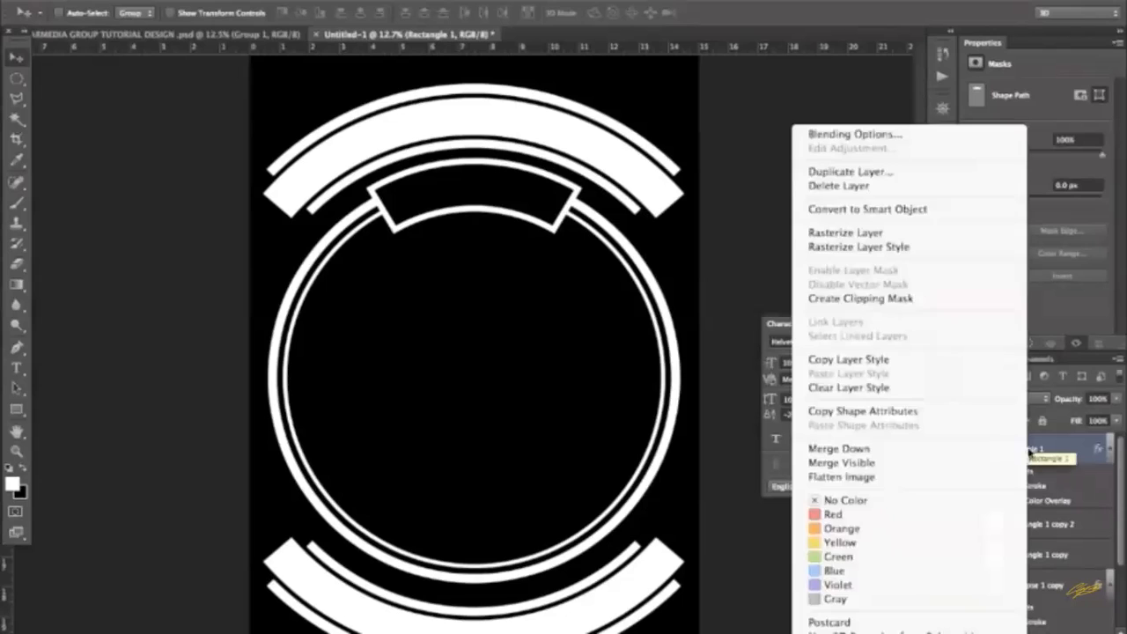
{"action": "left_click", "coordinate": [814, 233]}
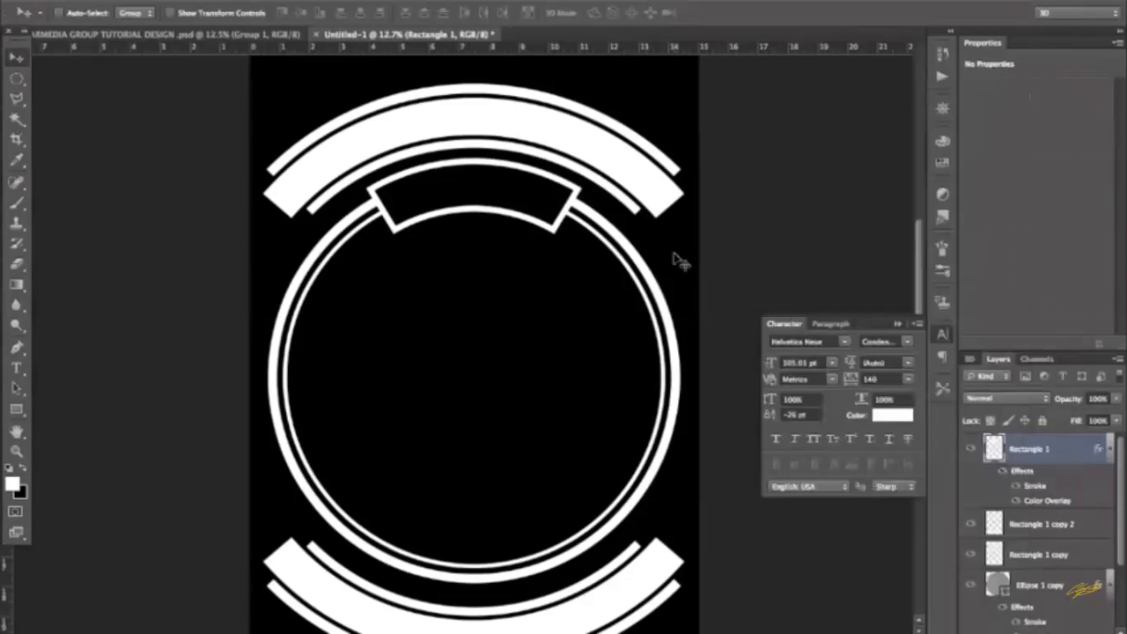
{"action": "left_click_drag", "start_coordinate": [16, 84], "coordinate": [44, 93]}
{"action": "scroll", "coordinate": [496, 302], "scroll_direction": "down", "scroll_amount": 2}
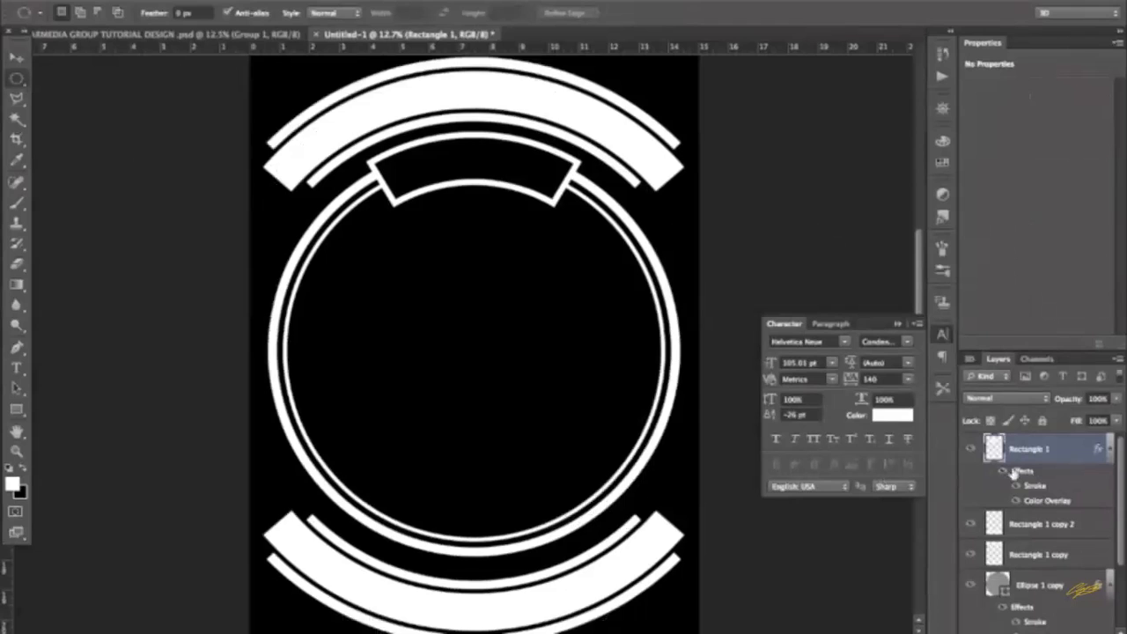
{"action": "left_click_drag", "start_coordinate": [18, 82], "coordinate": [53, 93]}
- Add the sample text "skdfjgklsdfg" inside the rings and move it to their middle
{"action": "left_click", "coordinate": [17, 367]}
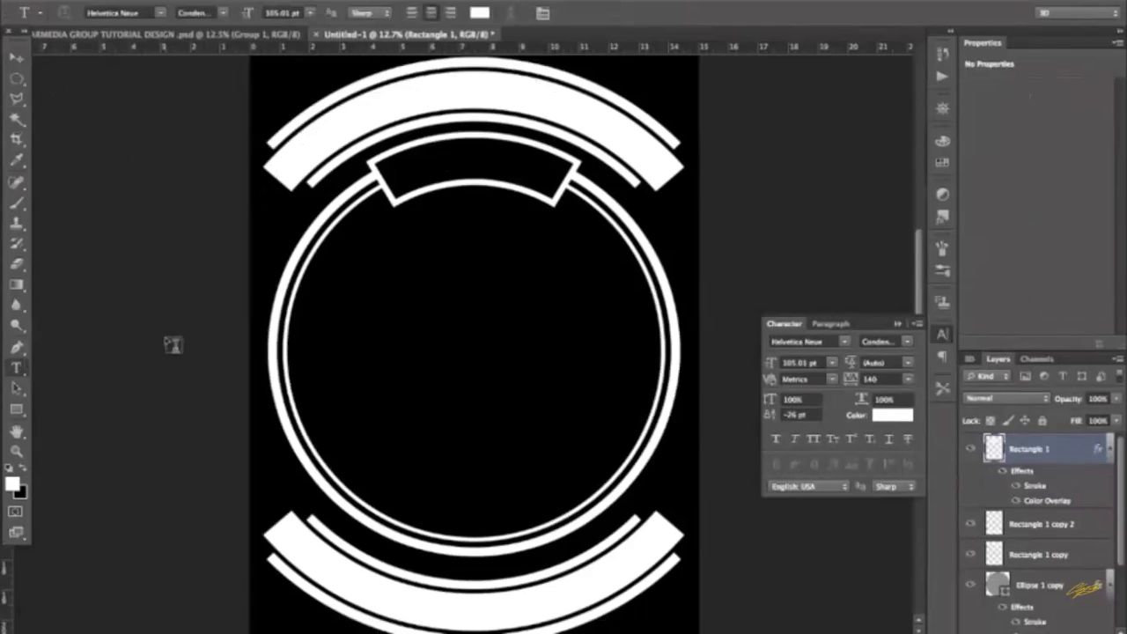
{"action": "left_click", "coordinate": [393, 338]}
{"action": "type", "text": "STARMEDIA"}
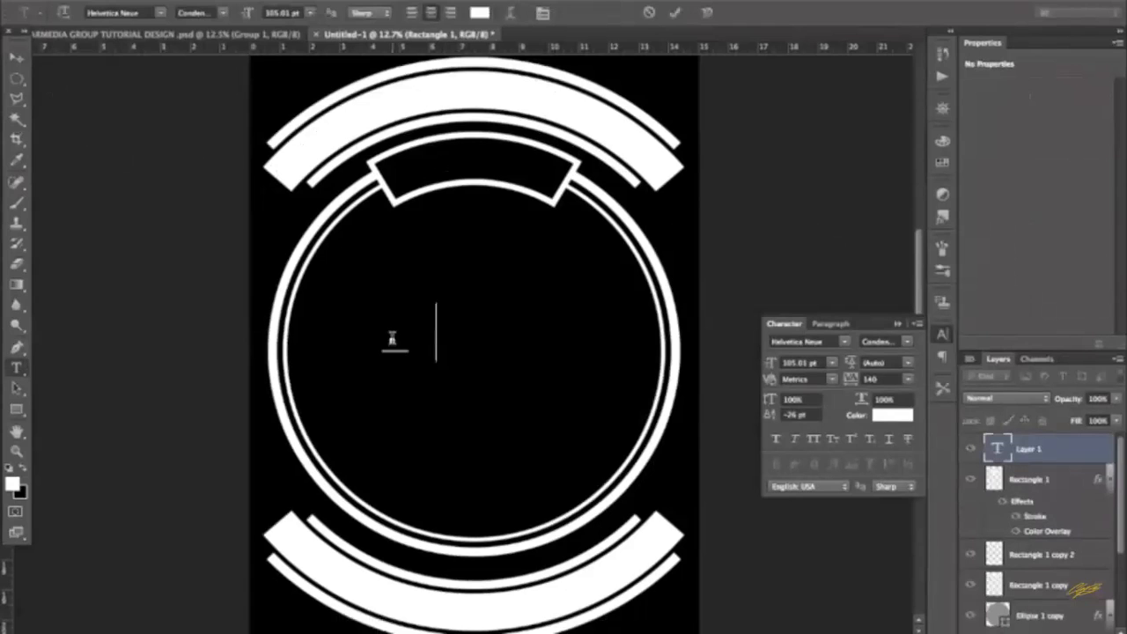
{"action": "left_click", "coordinate": [16, 56]}
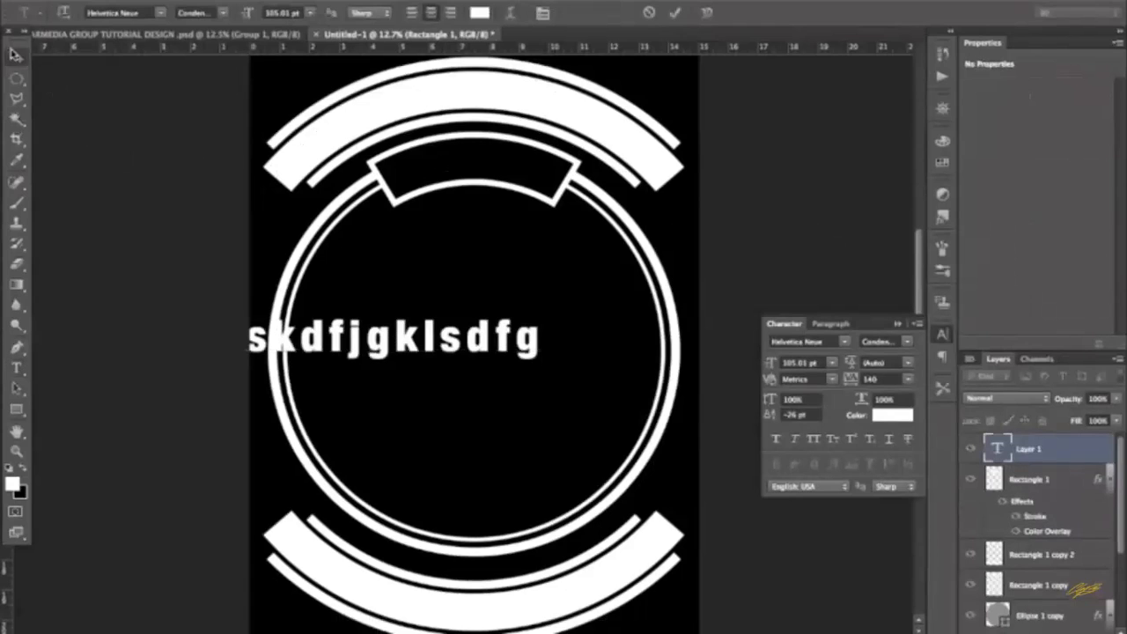
{"action": "left_click_drag", "start_coordinate": [506, 339], "coordinate": [584, 329]}
- Try an Arc warp on the sample text without applying it, and delete the text layer
{"action": "key", "text": "ctrl+t"}
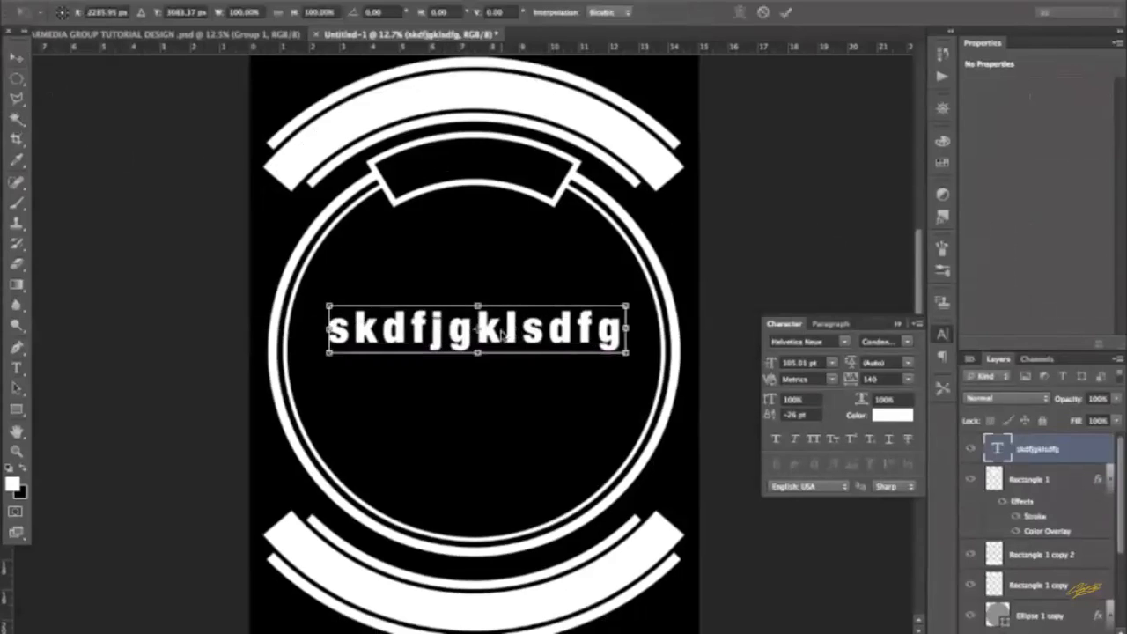
{"action": "right_click", "coordinate": [503, 331]}
{"action": "left_click", "coordinate": [530, 431]}
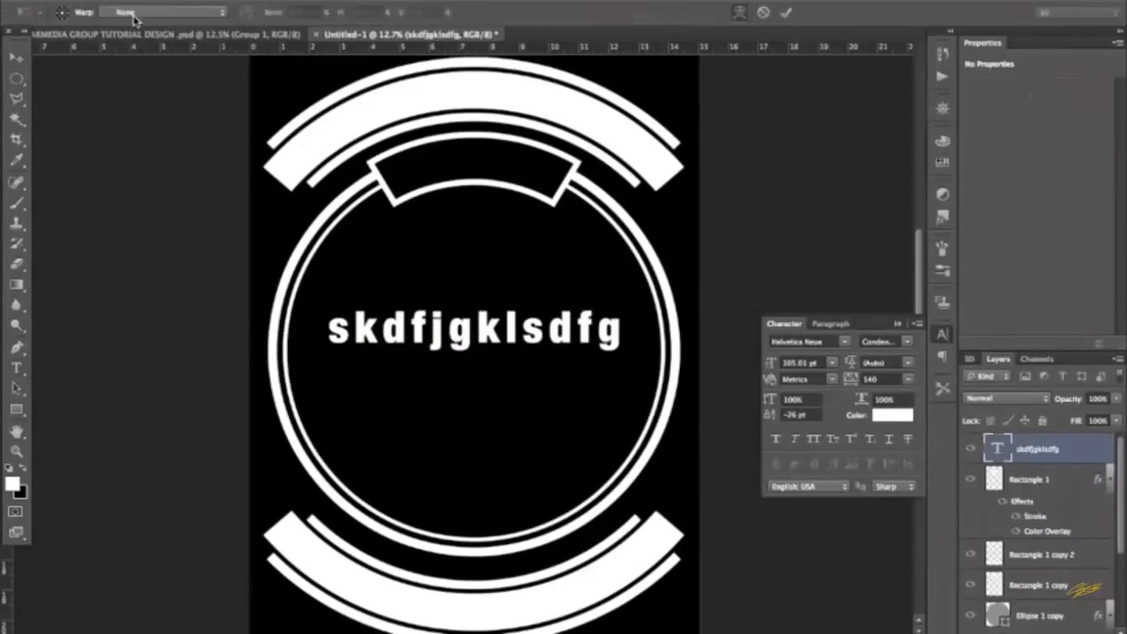
{"action": "left_click", "coordinate": [137, 14]}
{"action": "left_click", "coordinate": [124, 67]}
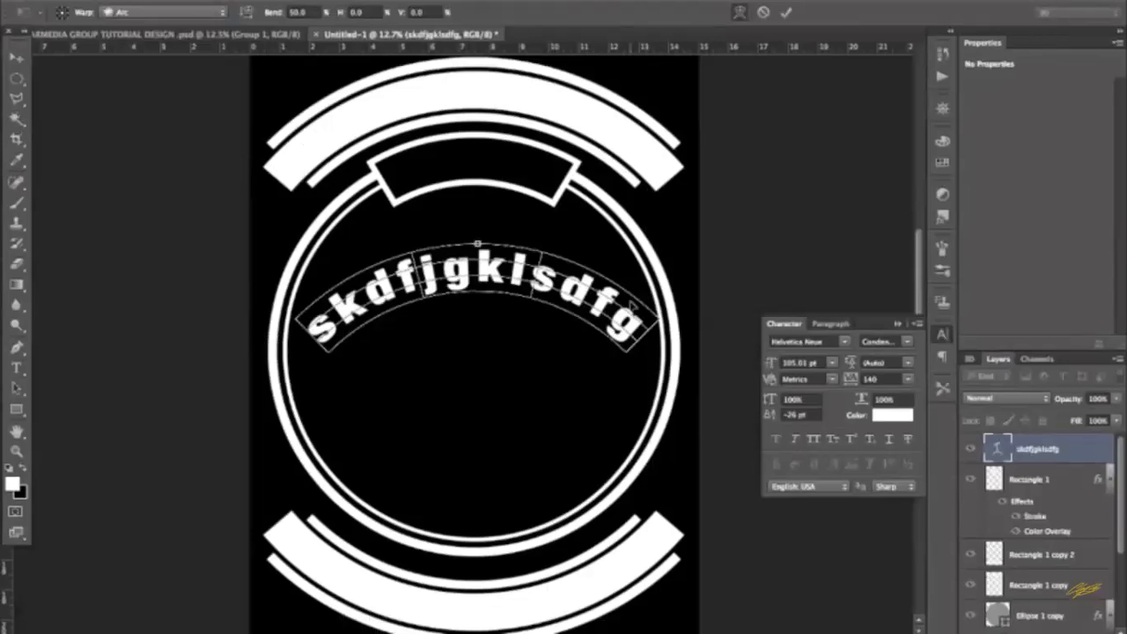
{"action": "left_click", "coordinate": [17, 56]}
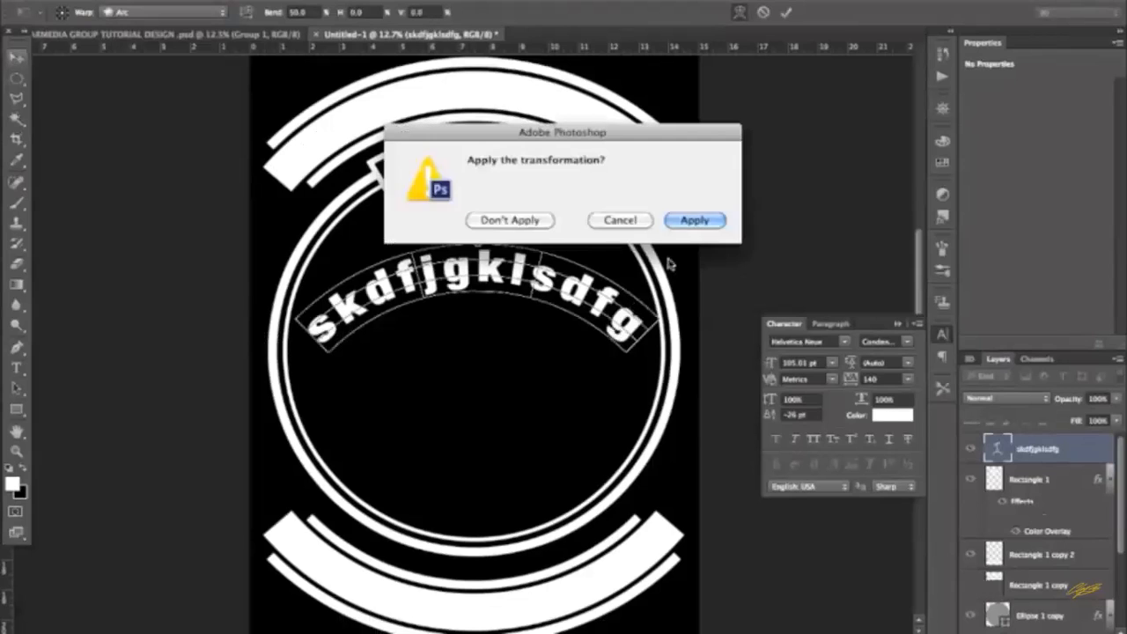
{"action": "left_click", "coordinate": [510, 220]}
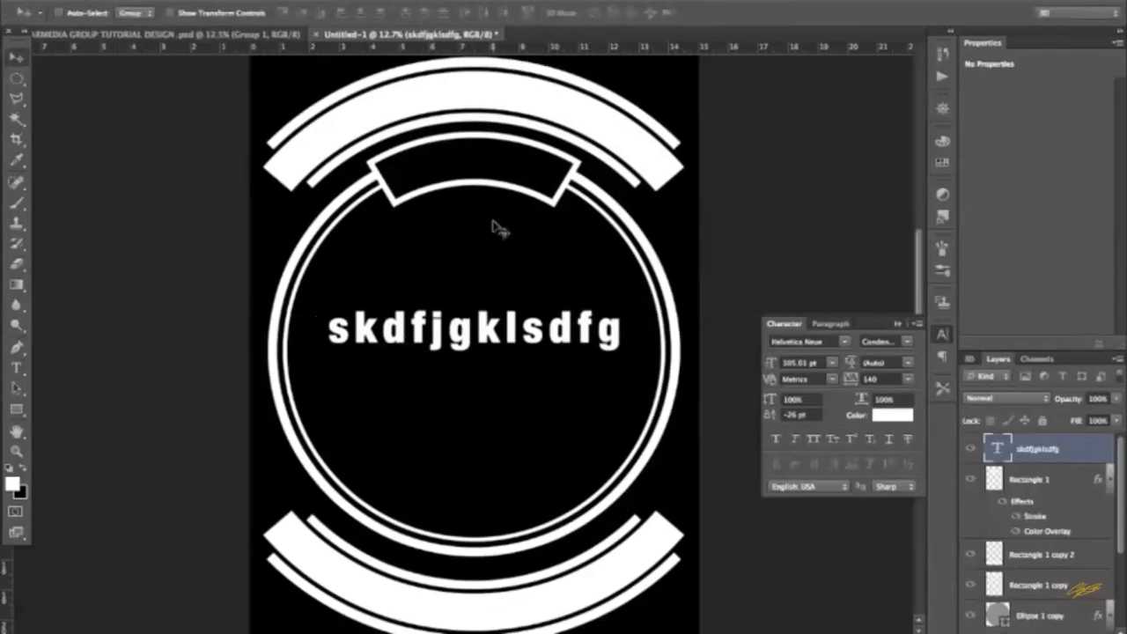
{"action": "key", "text": "Delete"}
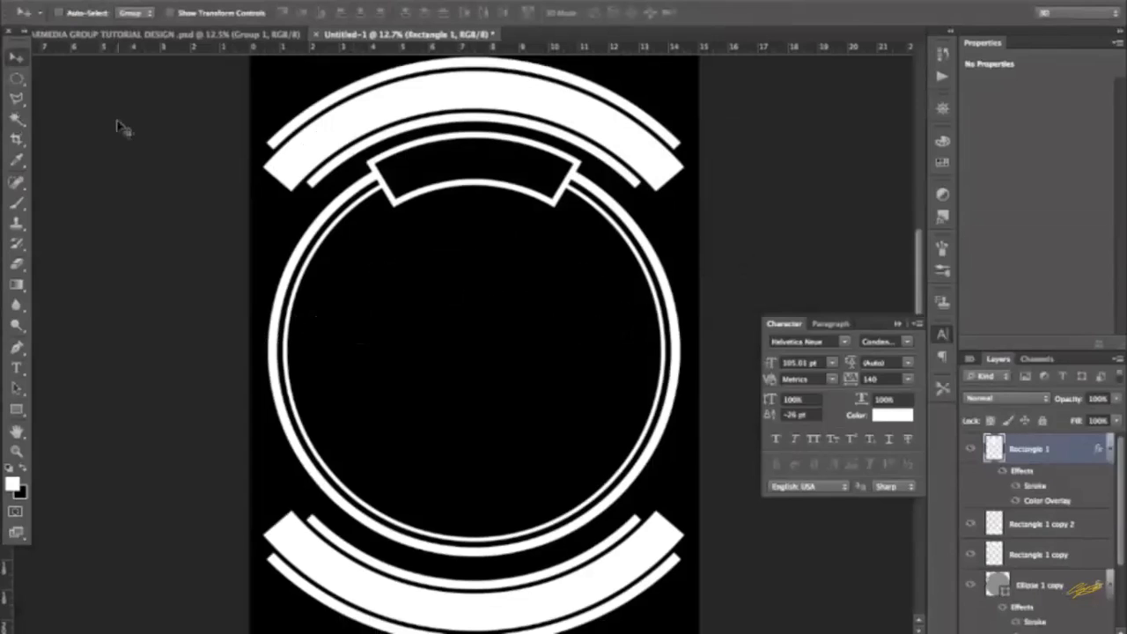
- Activate the Elliptical Marquee tool
{"action": "left_click", "coordinate": [20, 79]}
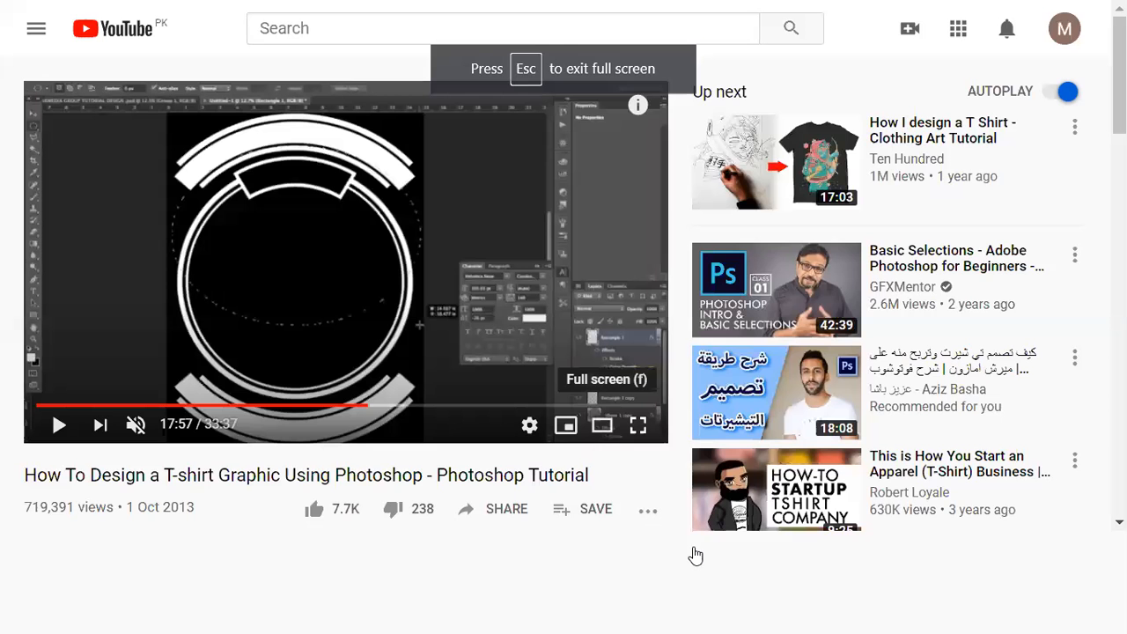
{"action": "double_click", "coordinate": [545, 238]}
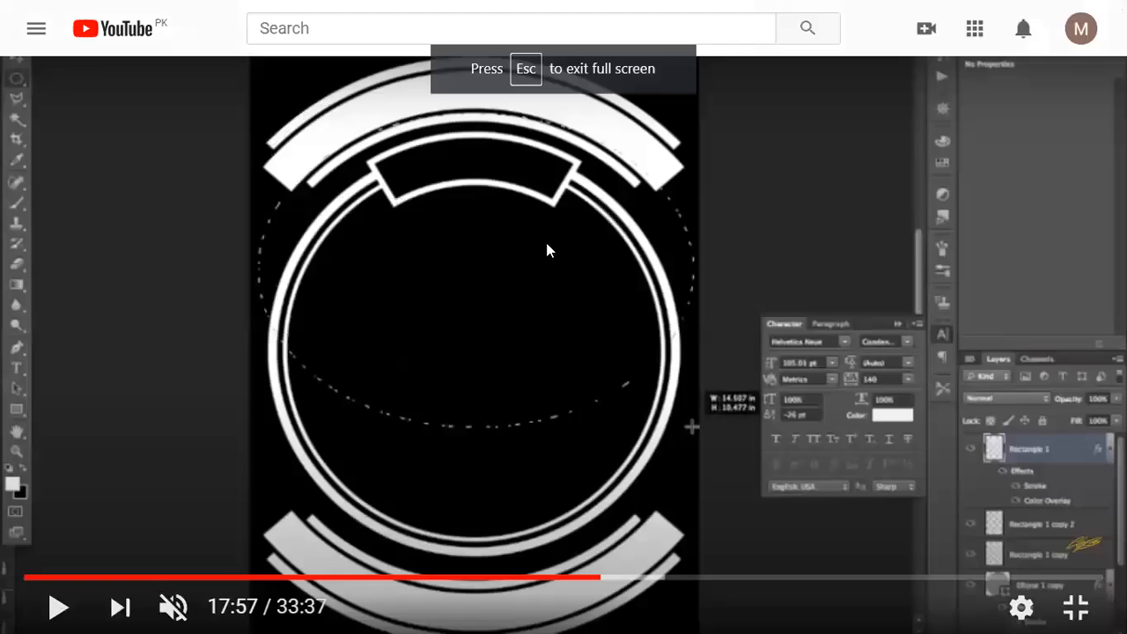
{"action": "left_click", "coordinate": [543, 262]}
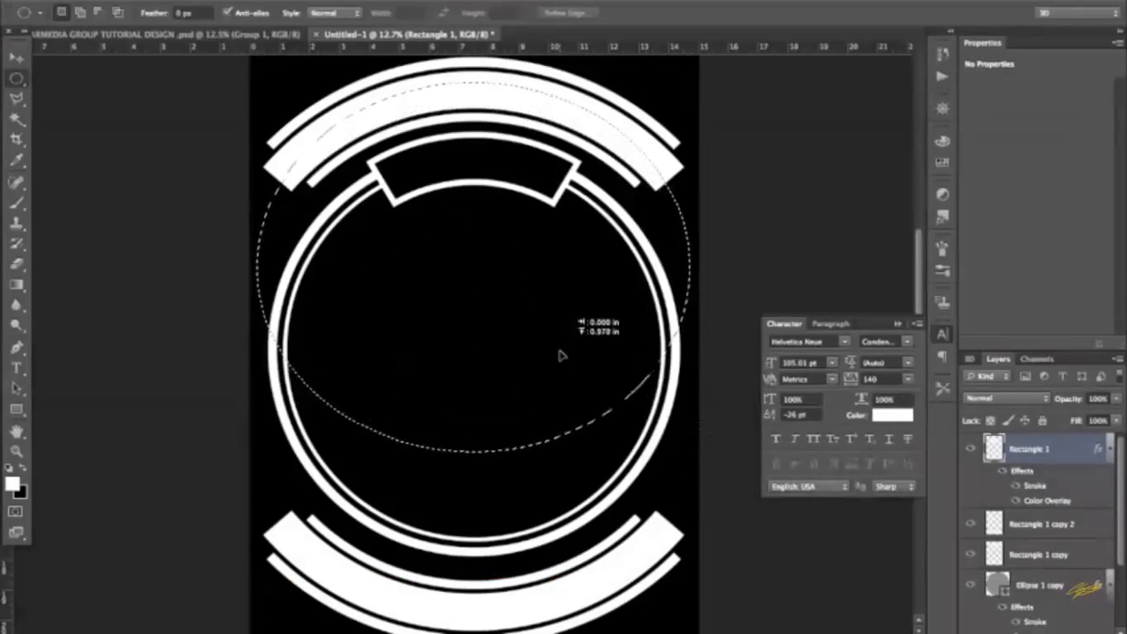
{"action": "left_click_drag", "start_coordinate": [229, 88], "coordinate": [704, 471]}
{"action": "left_click_drag", "start_coordinate": [497, 270], "coordinate": [502, 281]}
{"action": "left_click", "coordinate": [276, 117]}
- Draw a large elliptical selection around the rings, its upper arc crossing the top white banner, and convert it to a work path
{"action": "left_click_drag", "start_coordinate": [234, 108], "coordinate": [709, 551]}
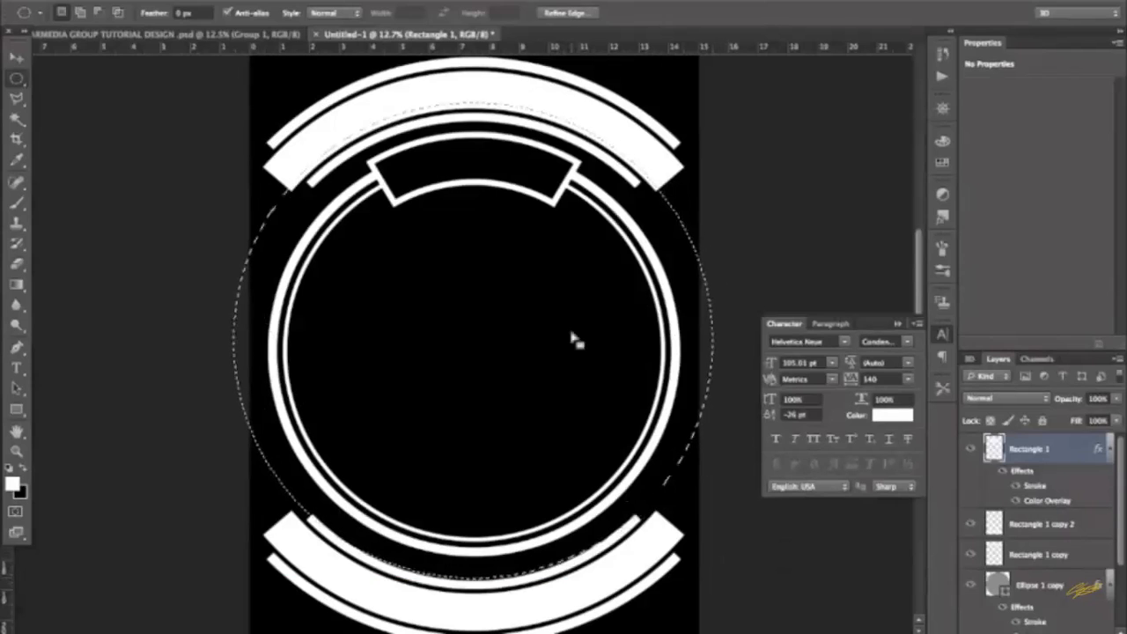
{"action": "right_click", "coordinate": [265, 218]}
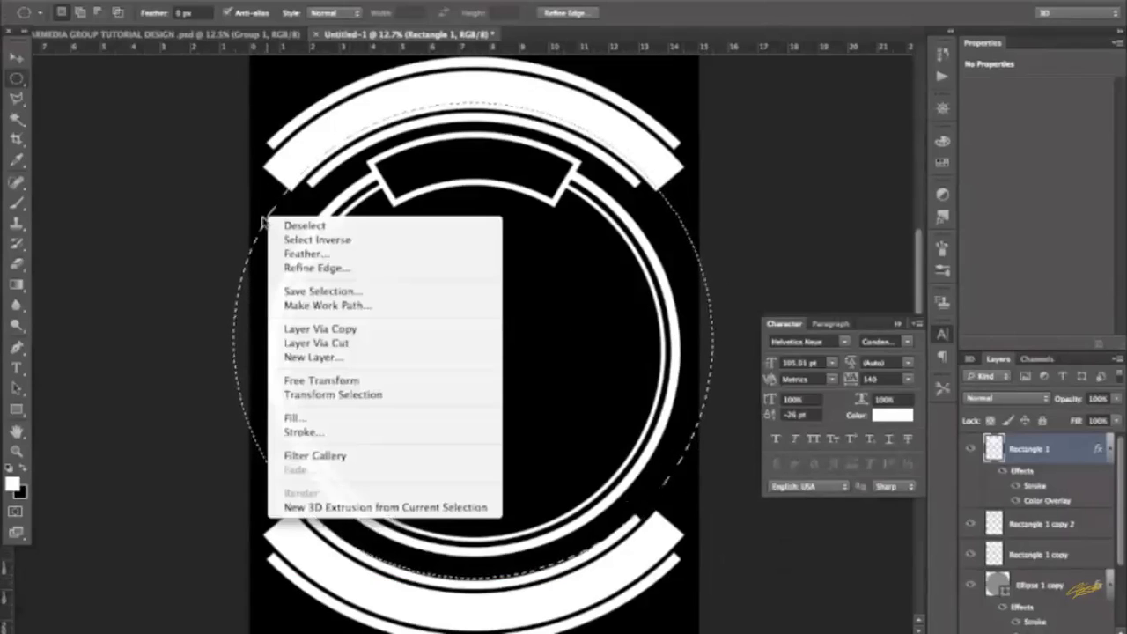
{"action": "right_click", "coordinate": [260, 220]}
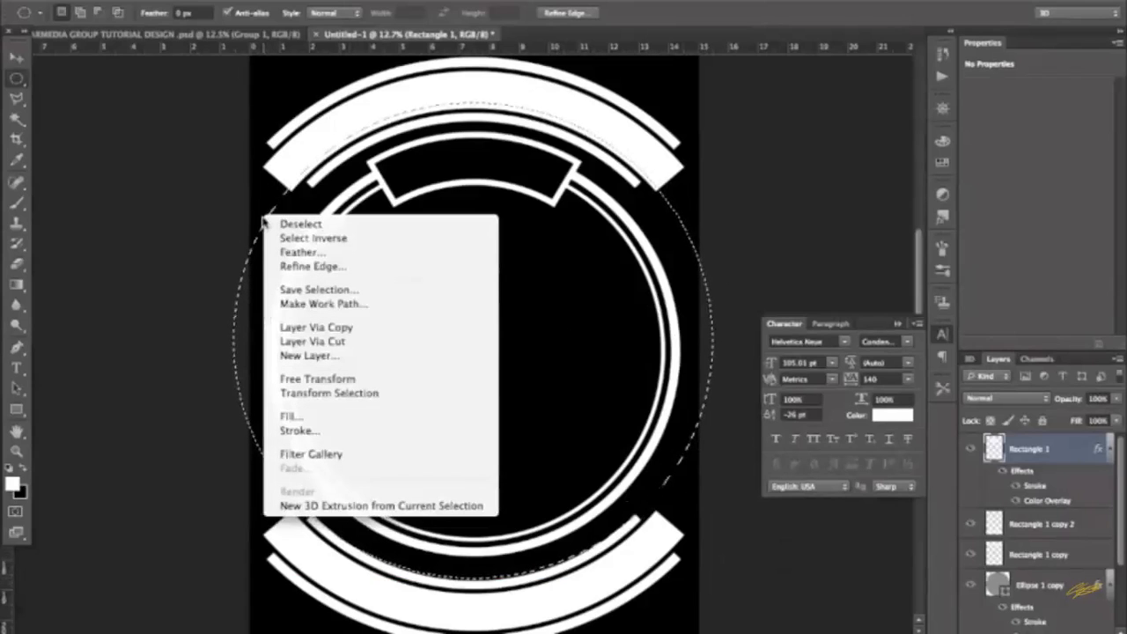
{"action": "left_click", "coordinate": [321, 305]}
{"action": "left_click", "coordinate": [638, 294]}
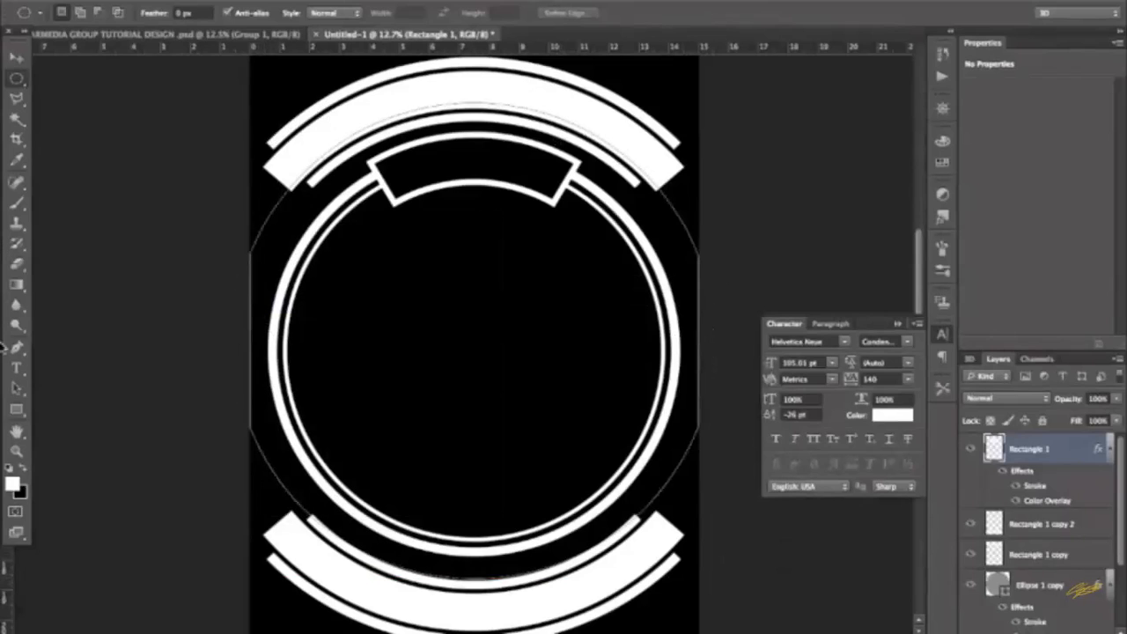
- Set up the Type tool with black text in Helvetica Neue Condensed Black
{"action": "left_click", "coordinate": [15, 368]}
{"action": "left_click", "coordinate": [20, 468]}
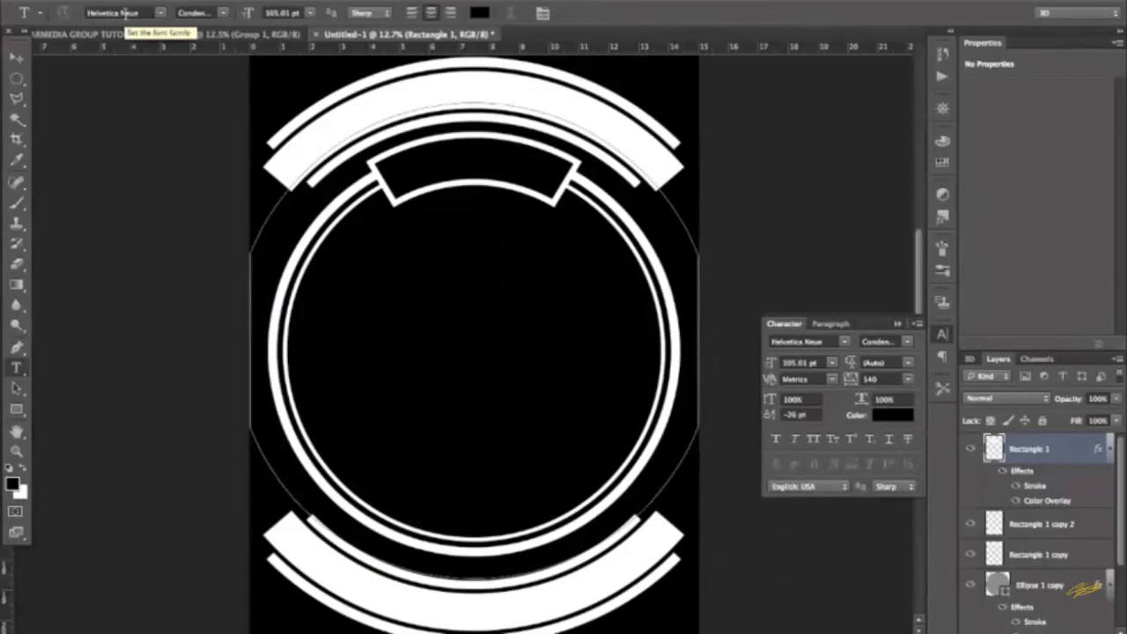
{"action": "left_click", "coordinate": [222, 12]}
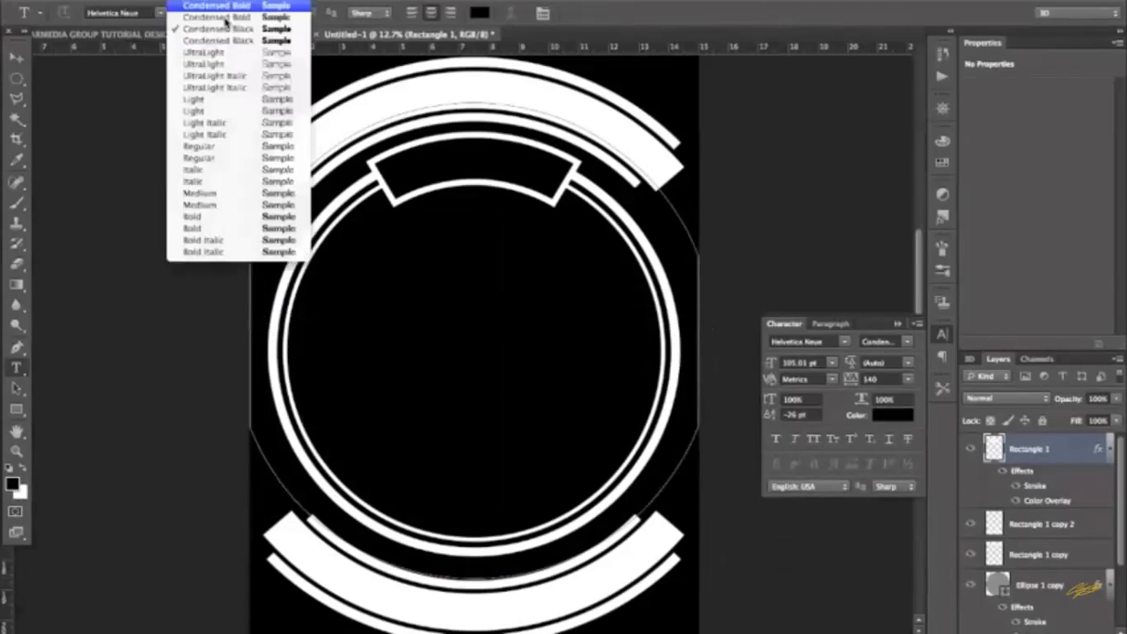
{"action": "left_click", "coordinate": [212, 29]}
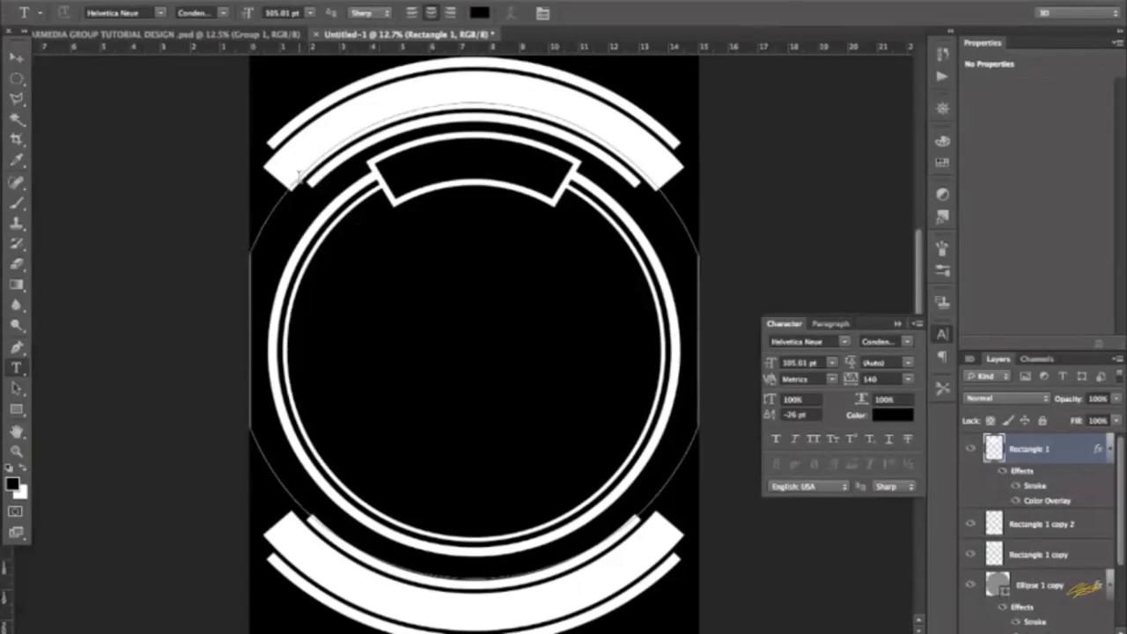
- Compare with the finished CHARMEDIA design, and add the text CHARMEDIA GROUP along the circular work path in the upper banner
{"action": "left_click", "coordinate": [218, 33]}
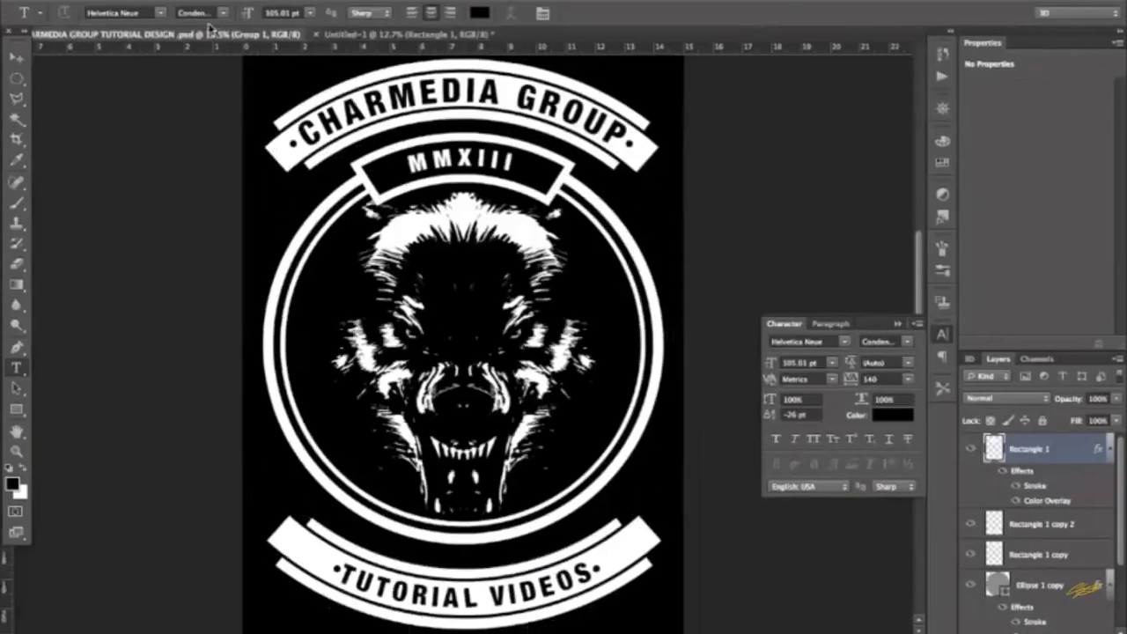
{"action": "left_click", "coordinate": [359, 36]}
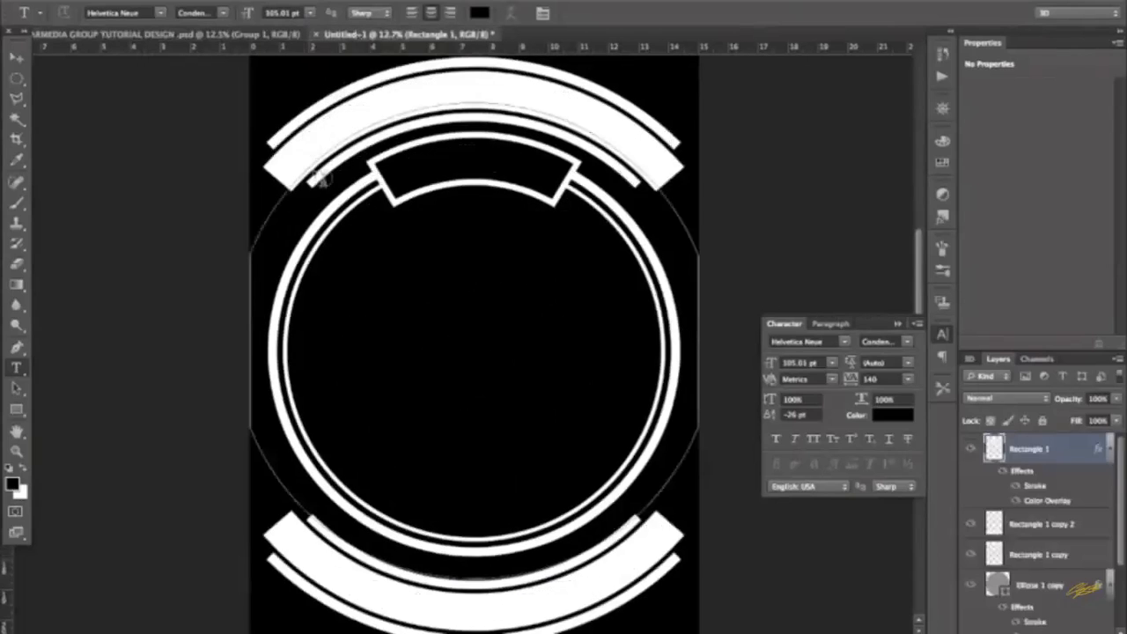
{"action": "type", "text": "ARMEDIA"}
{"action": "type", "text": " GROUP"}
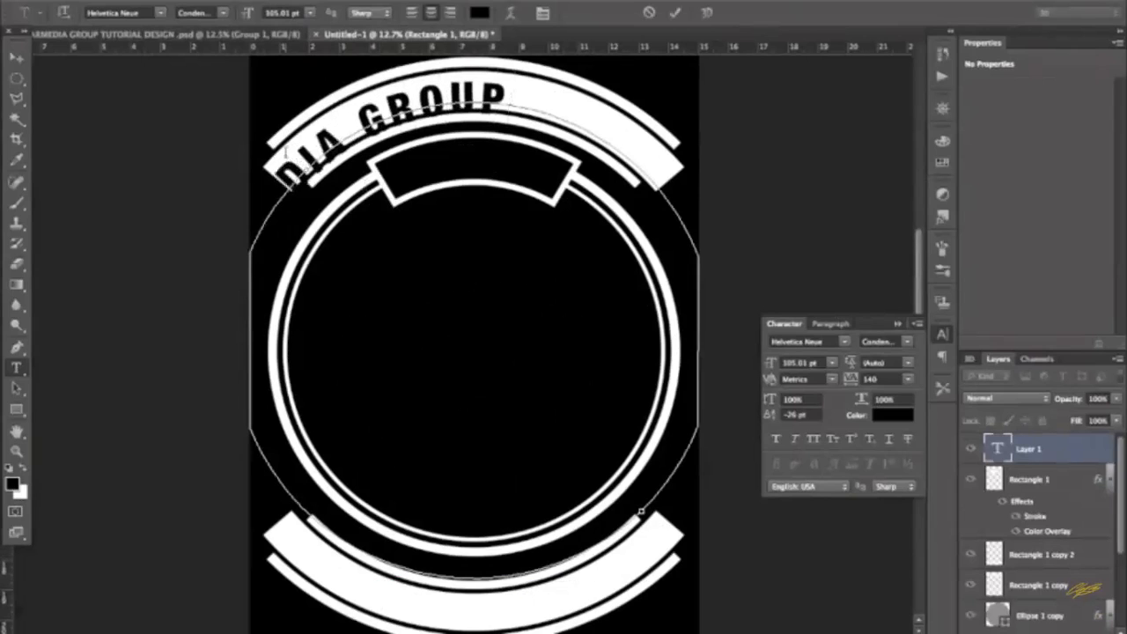
- Set the font size of the whole CHARMEDIA GROUP text to 78.01 pt and commit the text
{"action": "key", "text": "ctrl+a"}
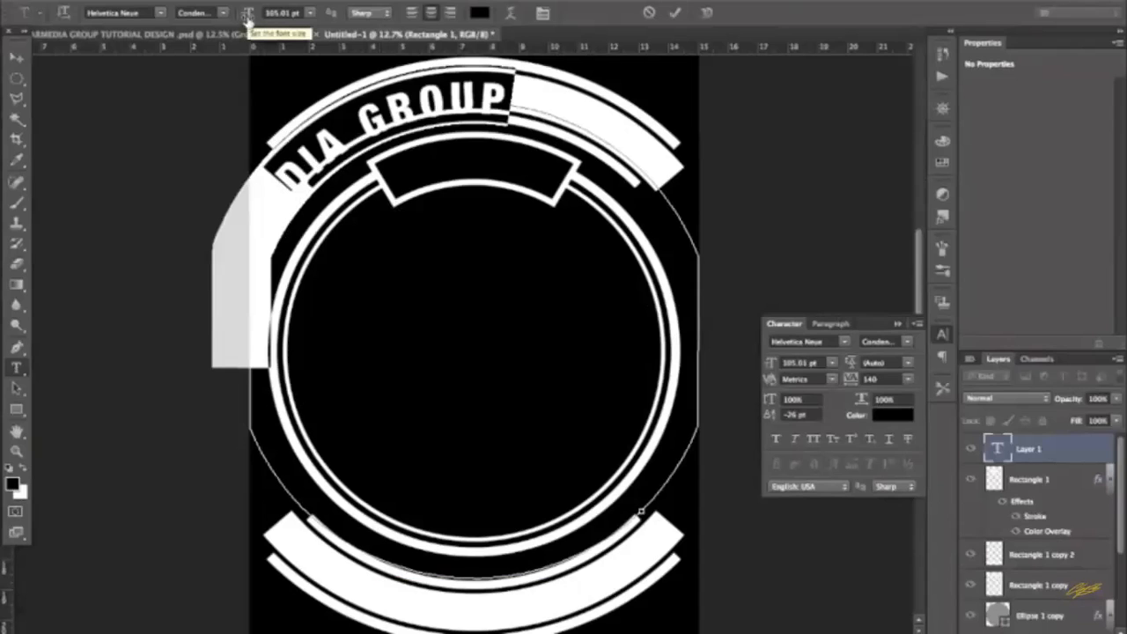
{"action": "left_click_drag", "start_coordinate": [247, 19], "coordinate": [222, 19]}
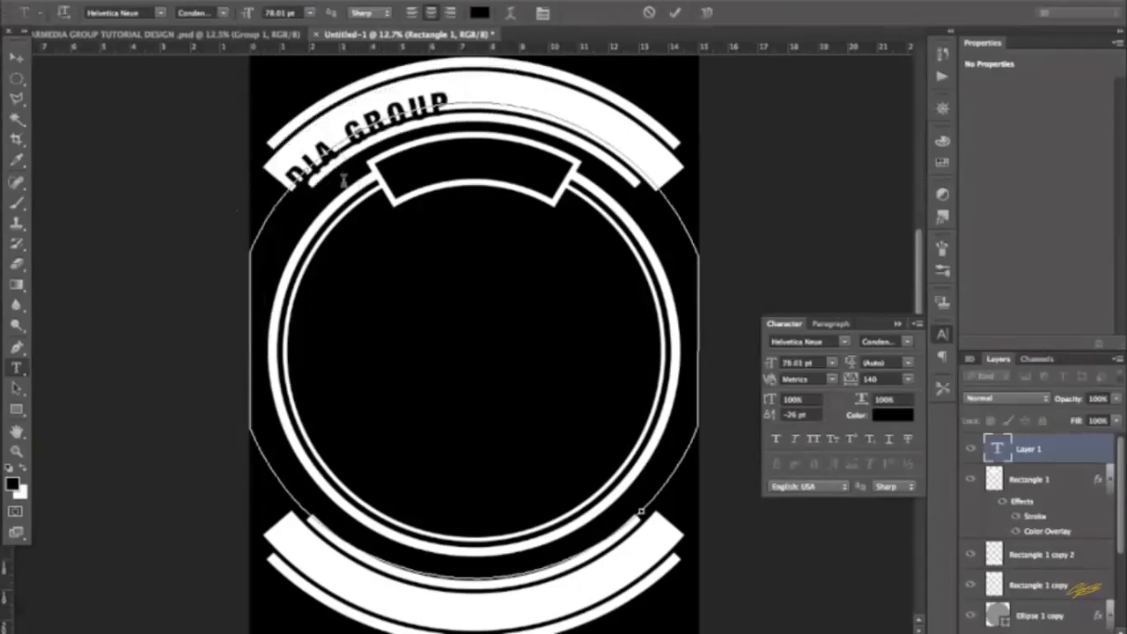
{"action": "left_click", "coordinate": [12, 392]}
{"action": "left_click", "coordinate": [57, 388]}
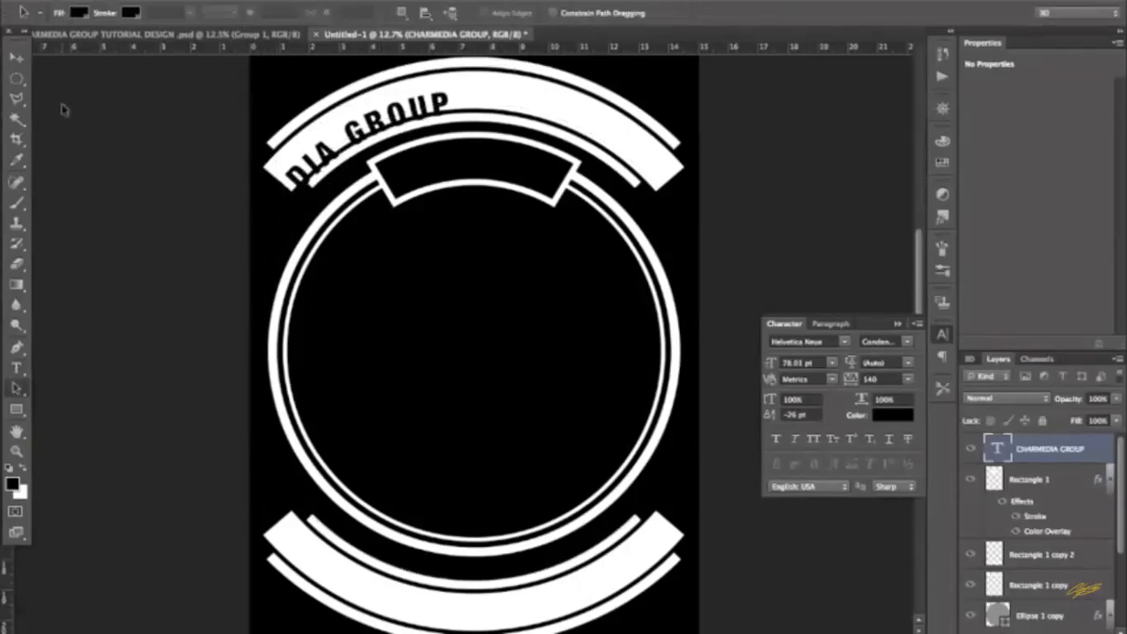
- Slide the CHARMEDIA GROUP text along its path until it is centered on the upper banner
{"action": "left_click", "coordinate": [17, 369]}
{"action": "double_click", "coordinate": [365, 122]}
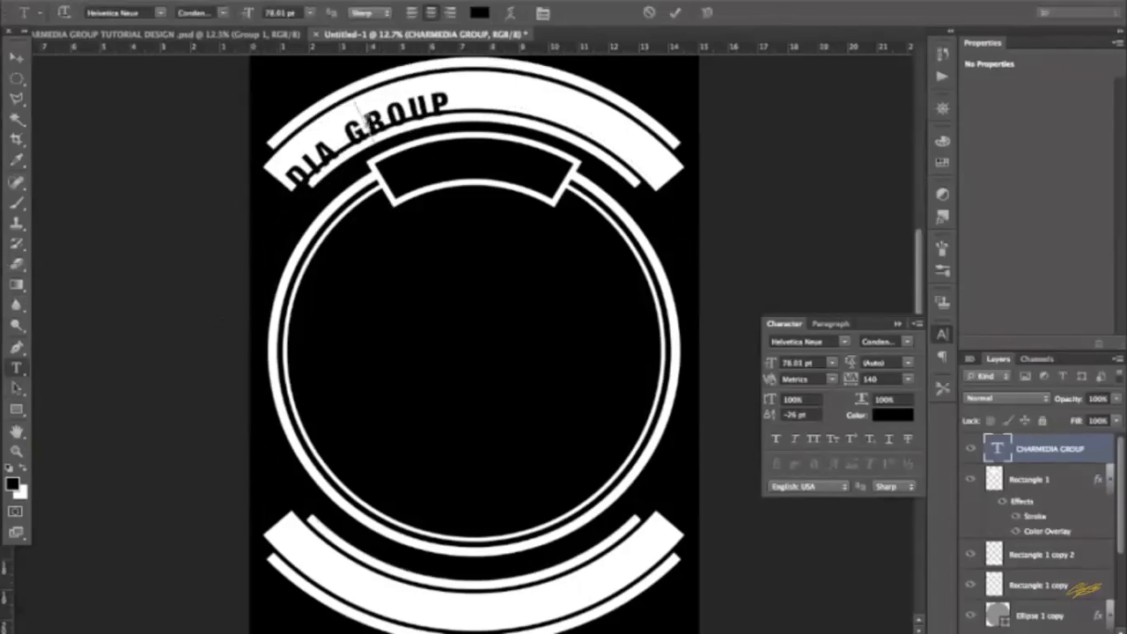
{"action": "key", "text": "ctrl+a"}
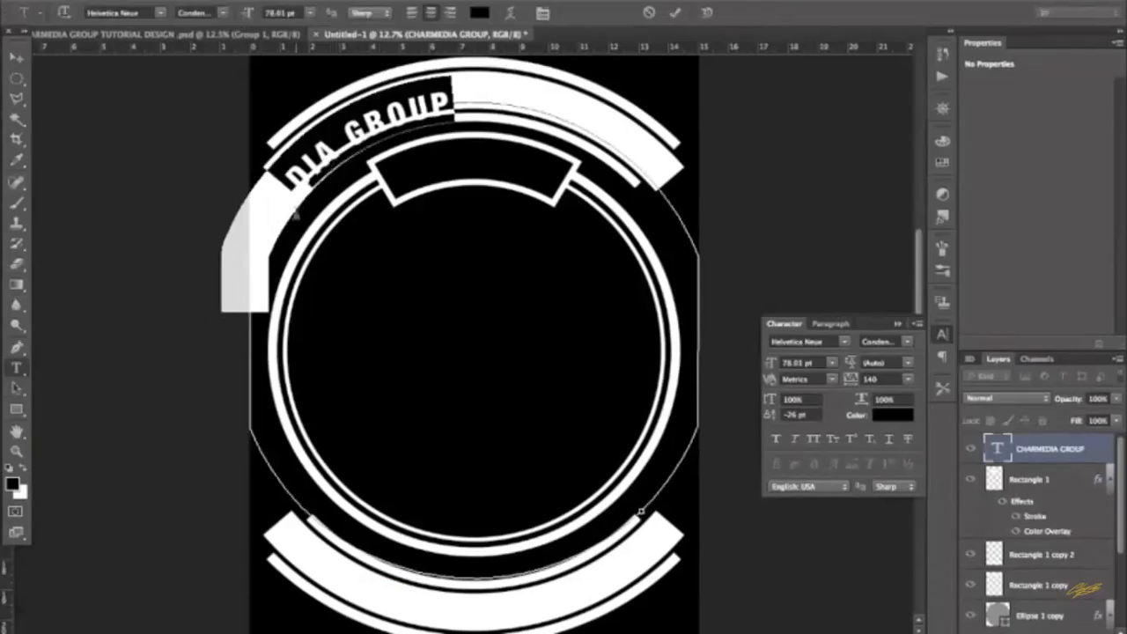
{"action": "key", "text": "super"}
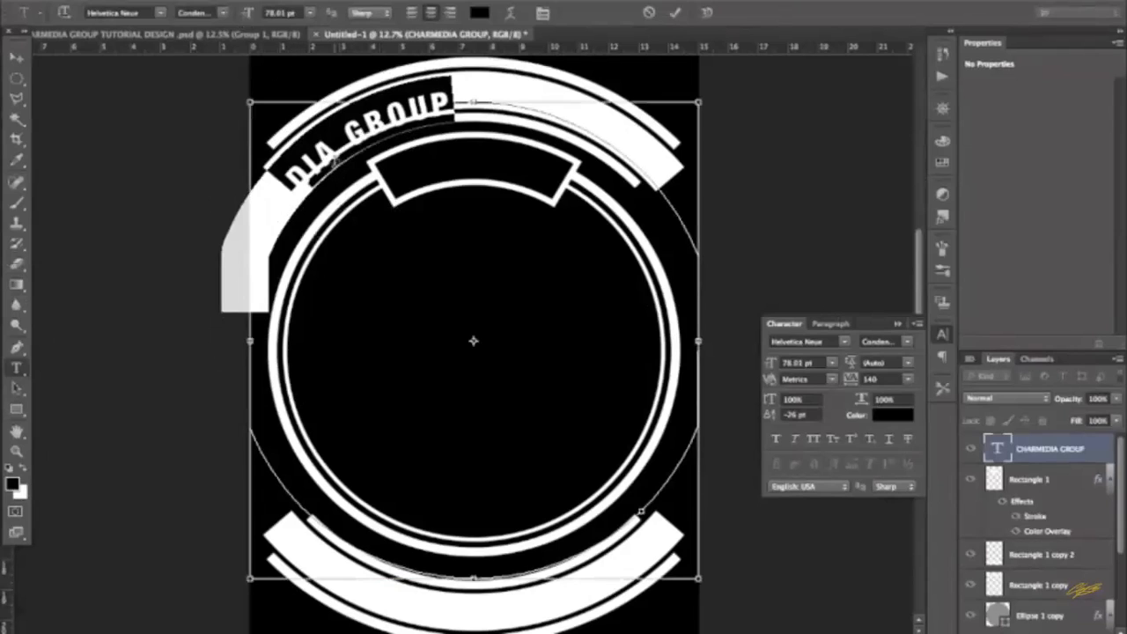
{"action": "left_click_drag", "start_coordinate": [327, 173], "coordinate": [462, 77]}
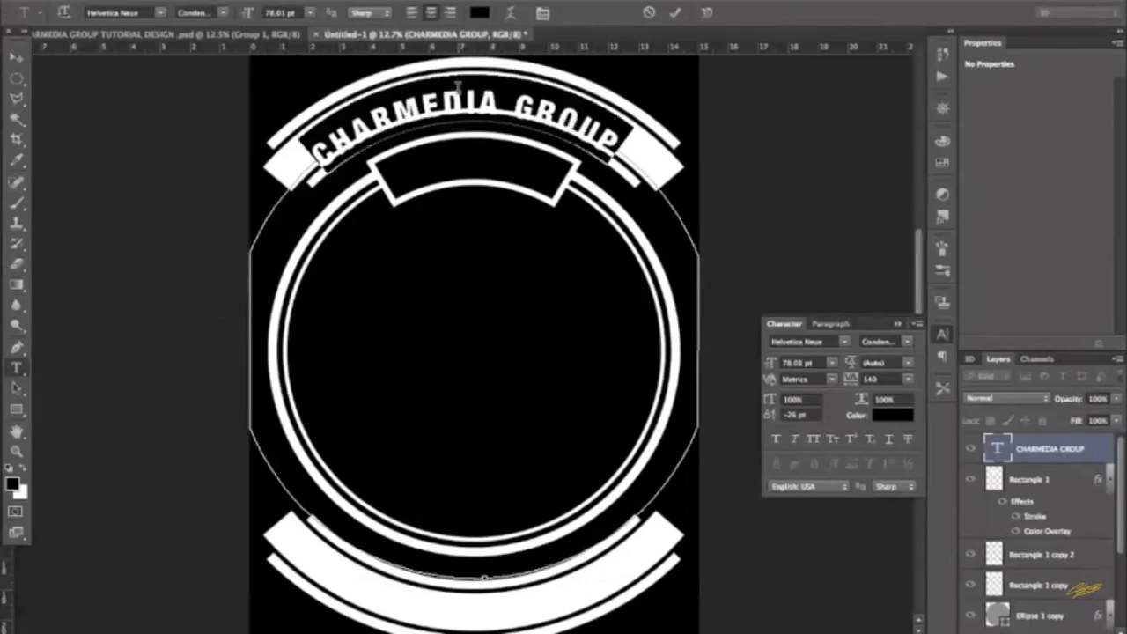
{"action": "left_click", "coordinate": [457, 96]}
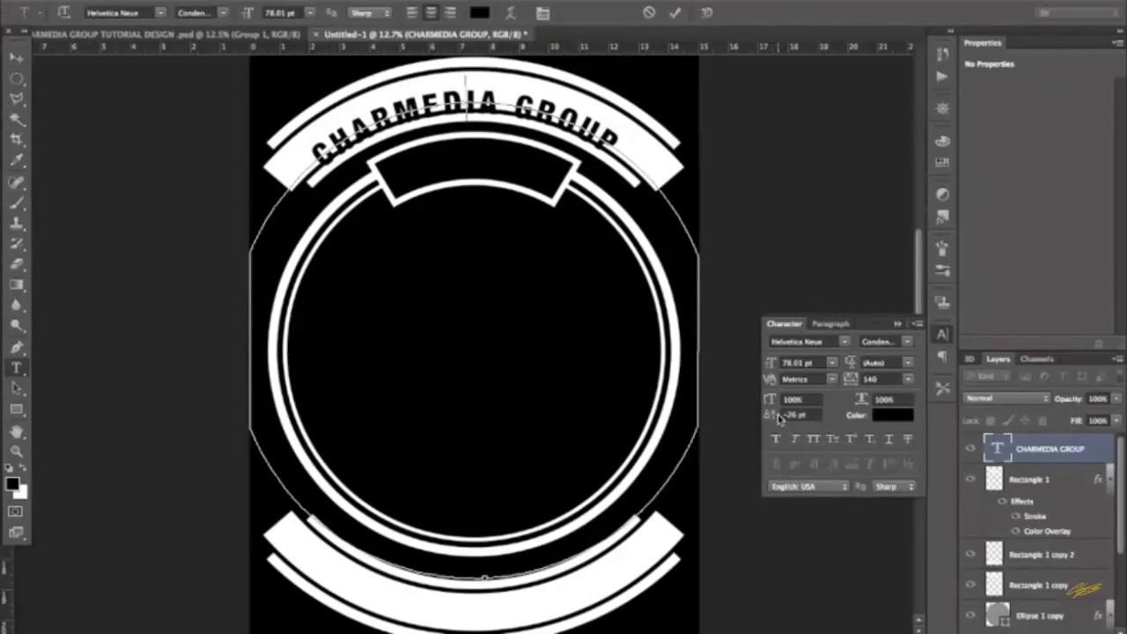
- Set the baseline shift of the CHARMEDIA GROUP text to 0 pt
{"action": "left_click_drag", "start_coordinate": [307, 163], "coordinate": [598, 176]}
{"action": "left_click_drag", "start_coordinate": [774, 421], "coordinate": [794, 421]}
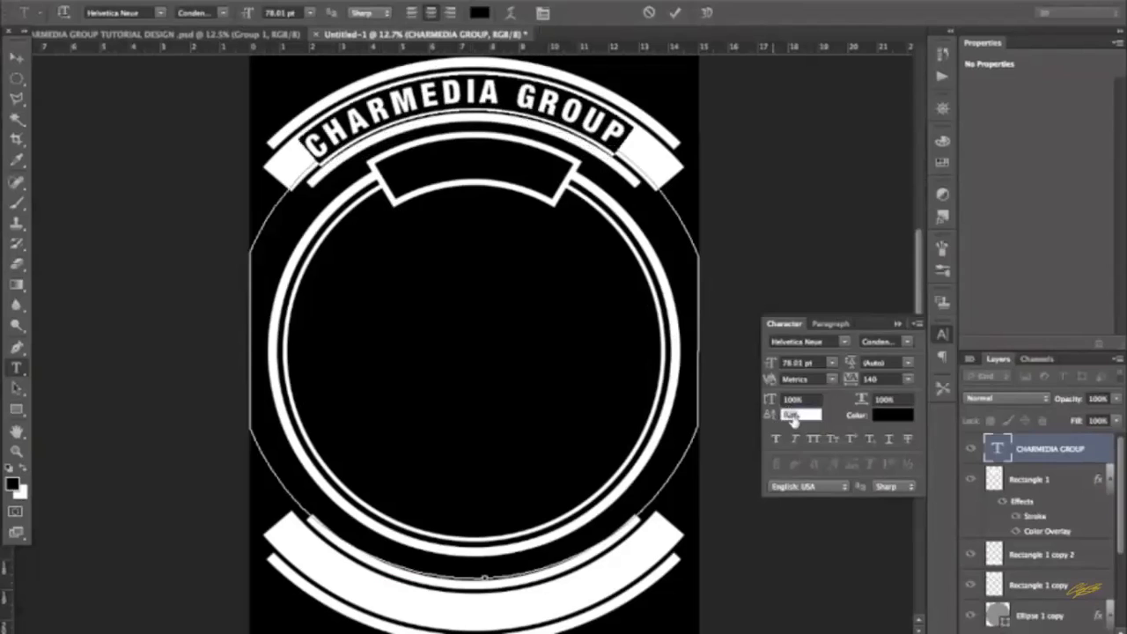
{"action": "left_click", "coordinate": [480, 94]}
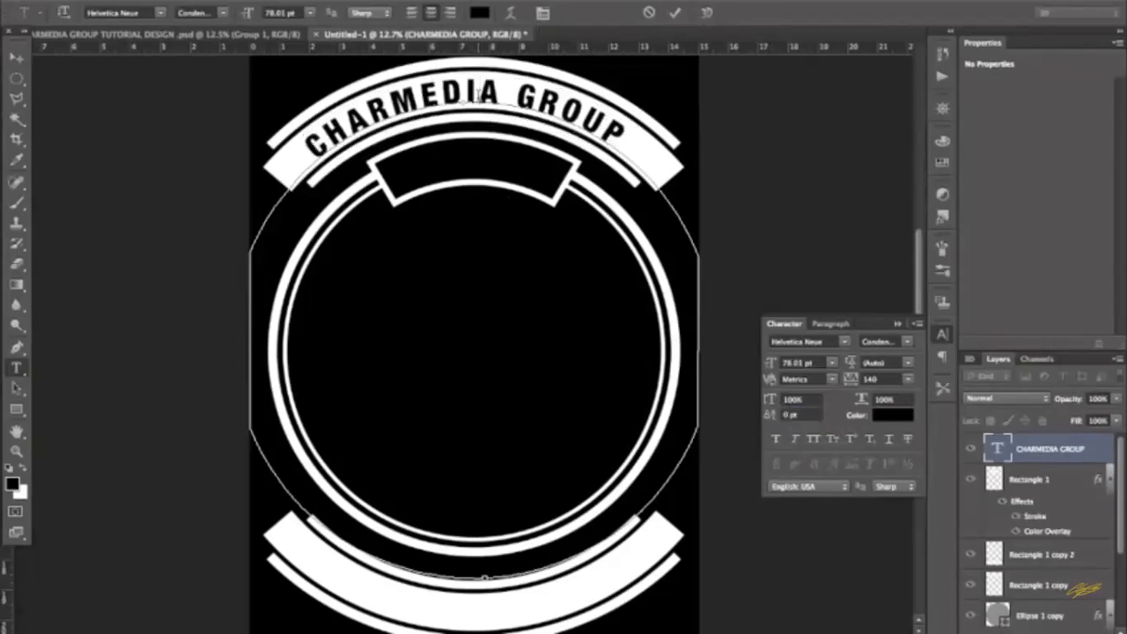
- Enlarge the CHARMEDIA GROUP text to 83.01 pt and commit it
{"action": "triple_click", "coordinate": [480, 94]}
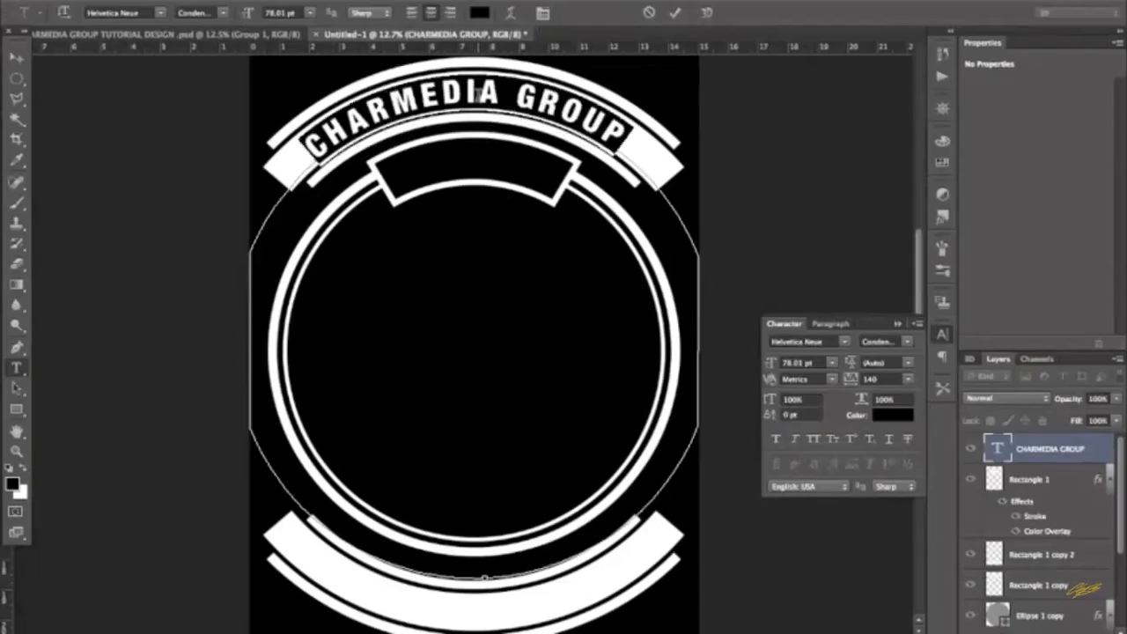
{"action": "left_click_drag", "start_coordinate": [771, 365], "coordinate": [779, 369]}
{"action": "left_click_drag", "start_coordinate": [779, 370], "coordinate": [777, 371]}
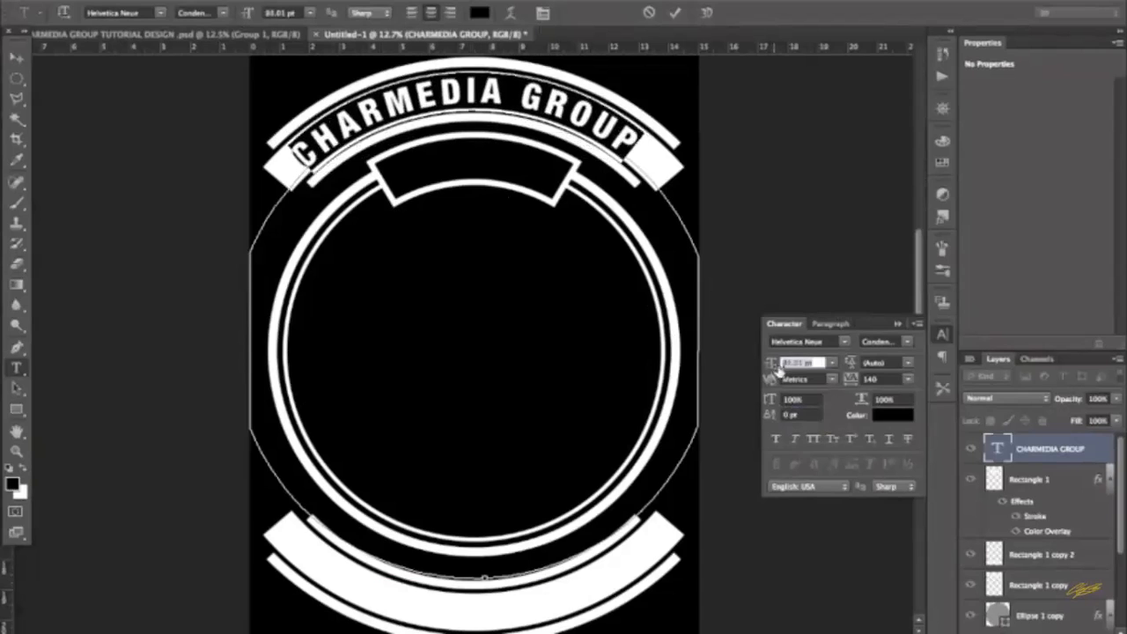
{"action": "left_click", "coordinate": [459, 97]}
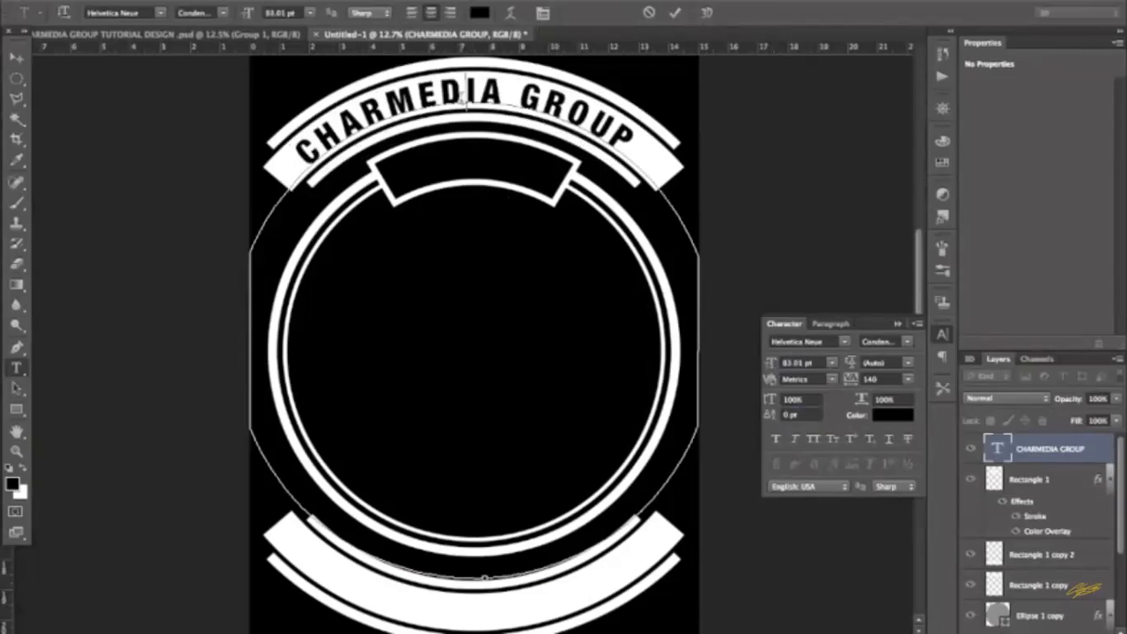
{"action": "left_click", "coordinate": [16, 56]}
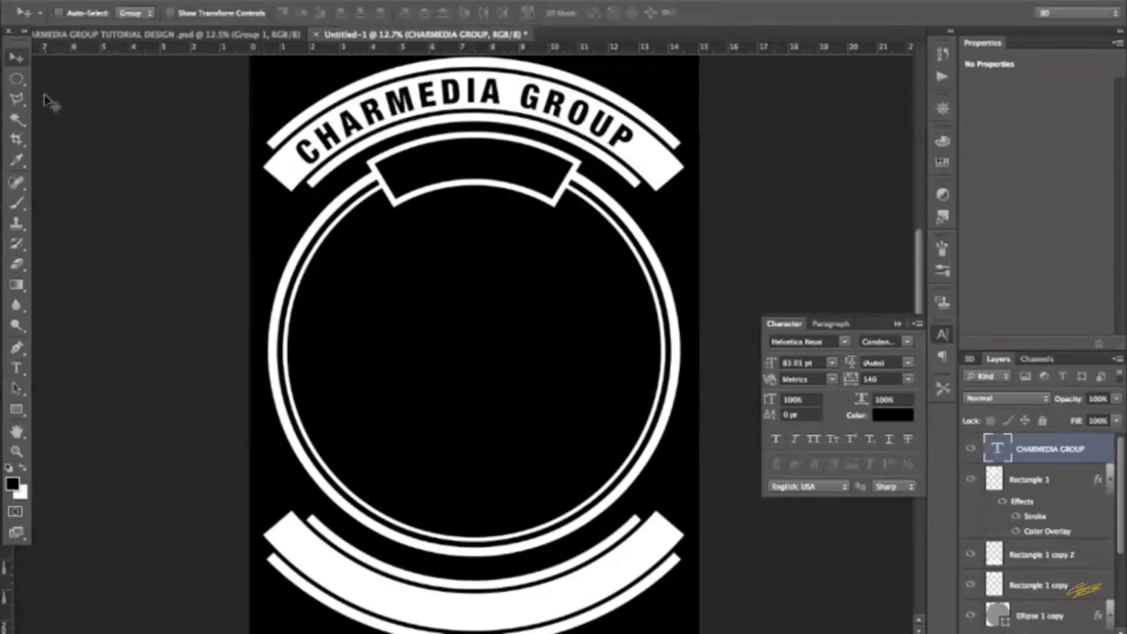
{"action": "left_click", "coordinate": [15, 77]}
{"action": "left_click", "coordinate": [88, 93]}
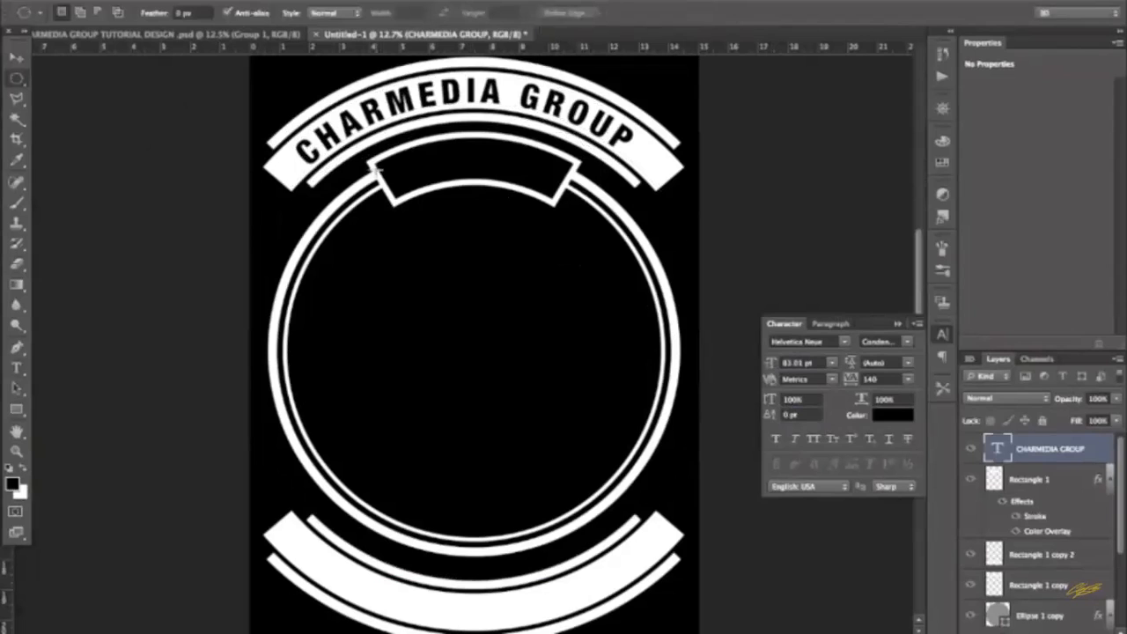
{"action": "left_click_drag", "start_coordinate": [357, 158], "coordinate": [583, 317]}
{"action": "left_click", "coordinate": [19, 57]}
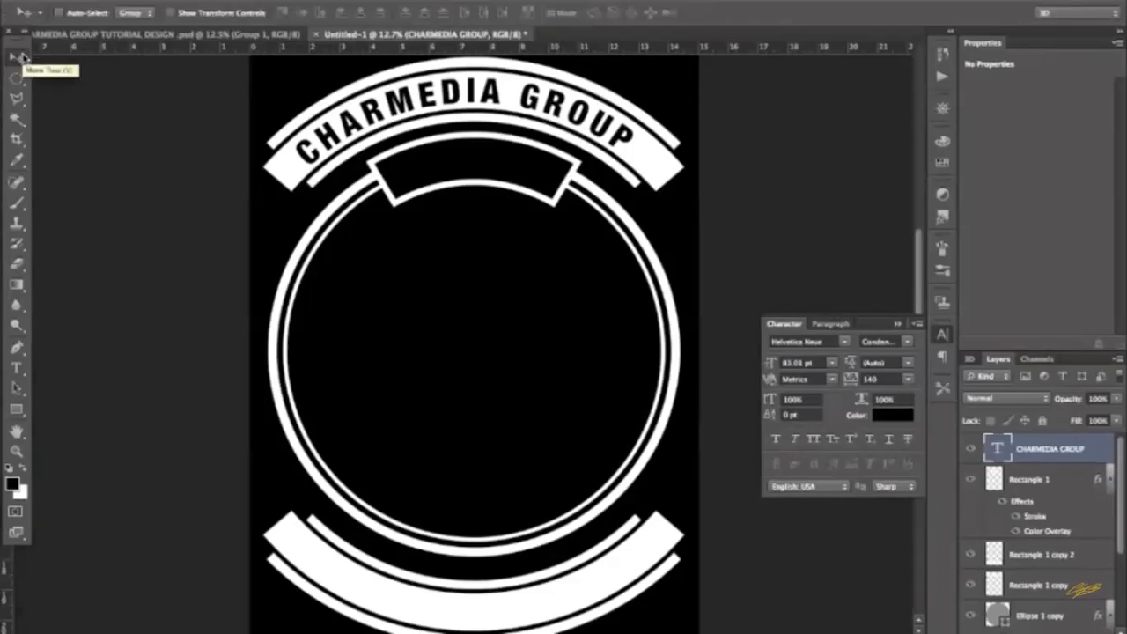
- Draw an elliptical selection whose upper arc follows the arched outline banner, and convert it to a work path with 2.0 pixels tolerance
{"action": "left_click", "coordinate": [16, 78]}
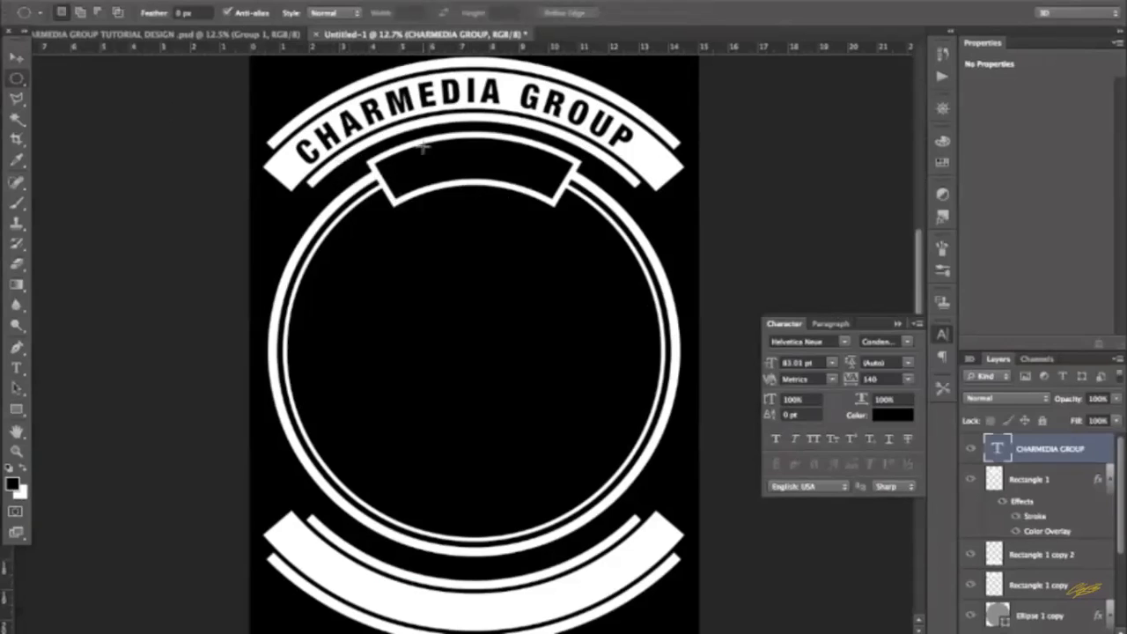
{"action": "left_click_drag", "start_coordinate": [356, 150], "coordinate": [617, 347]}
{"action": "left_click_drag", "start_coordinate": [525, 270], "coordinate": [515, 294]}
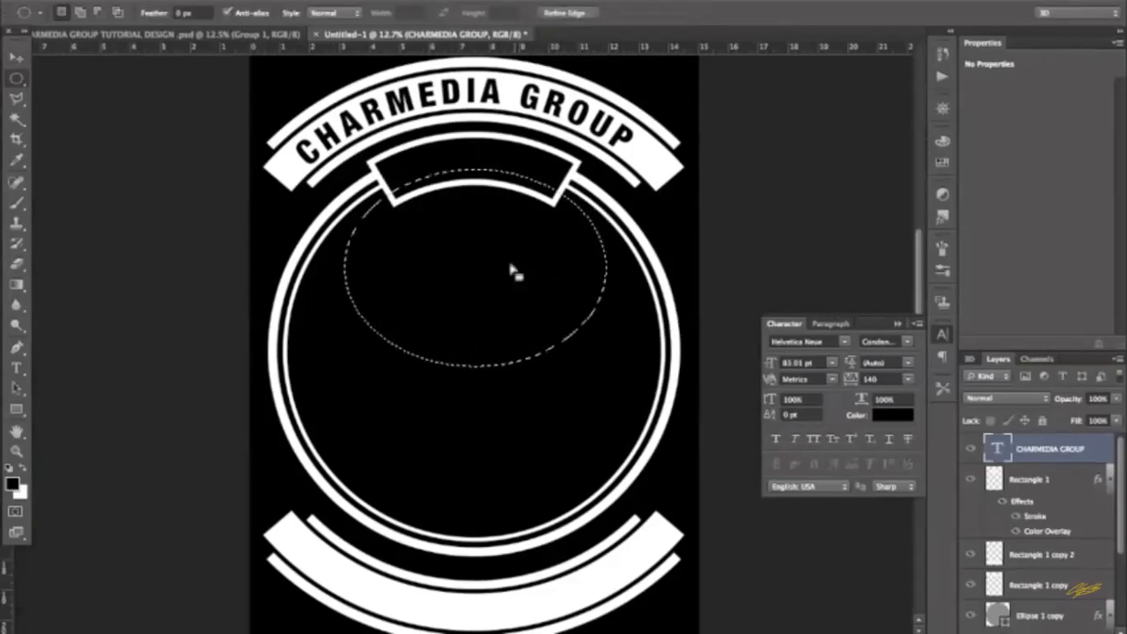
{"action": "right_click", "coordinate": [434, 182]}
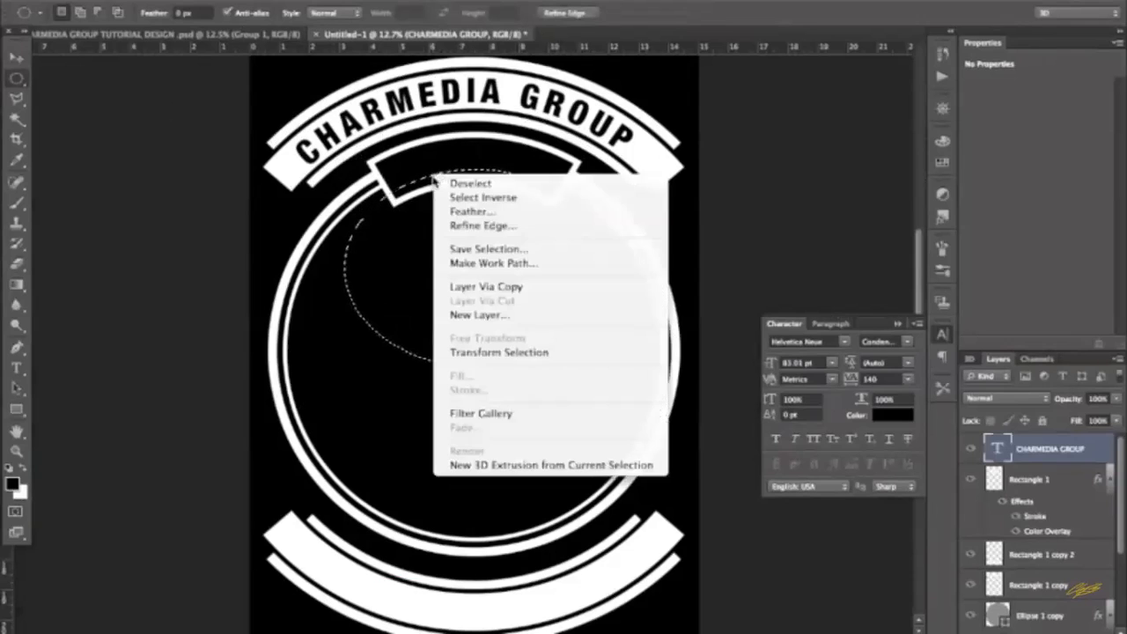
{"action": "left_click", "coordinate": [495, 265]}
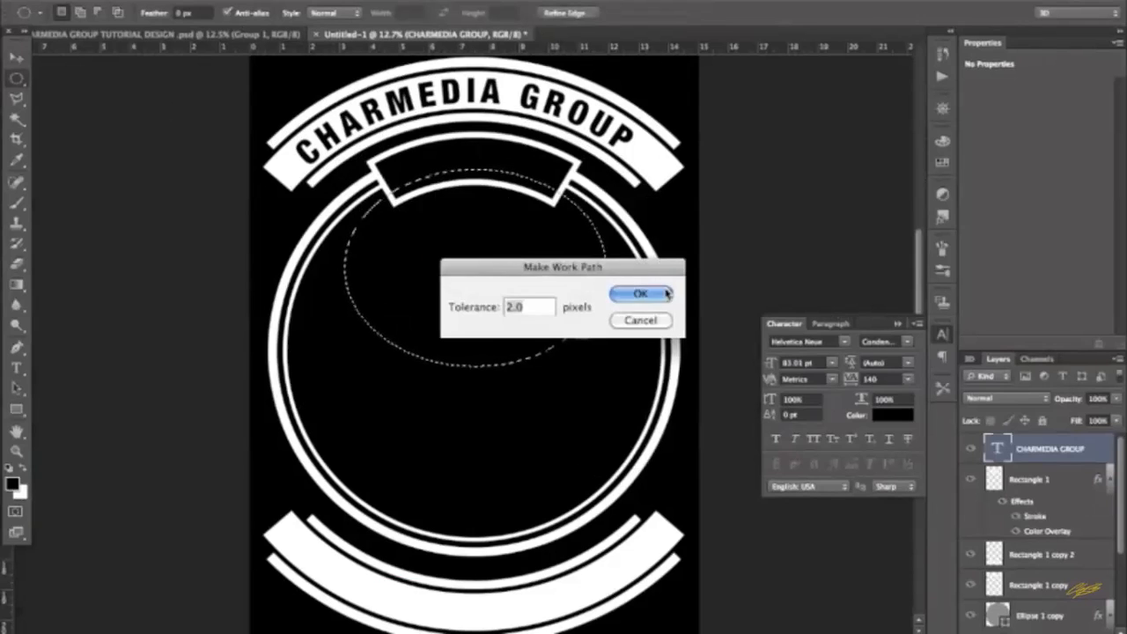
{"action": "left_click", "coordinate": [655, 292]}
- Make white the foreground color and start a text line on the elliptical work path inside the arched outline banner
{"action": "left_click", "coordinate": [16, 368]}
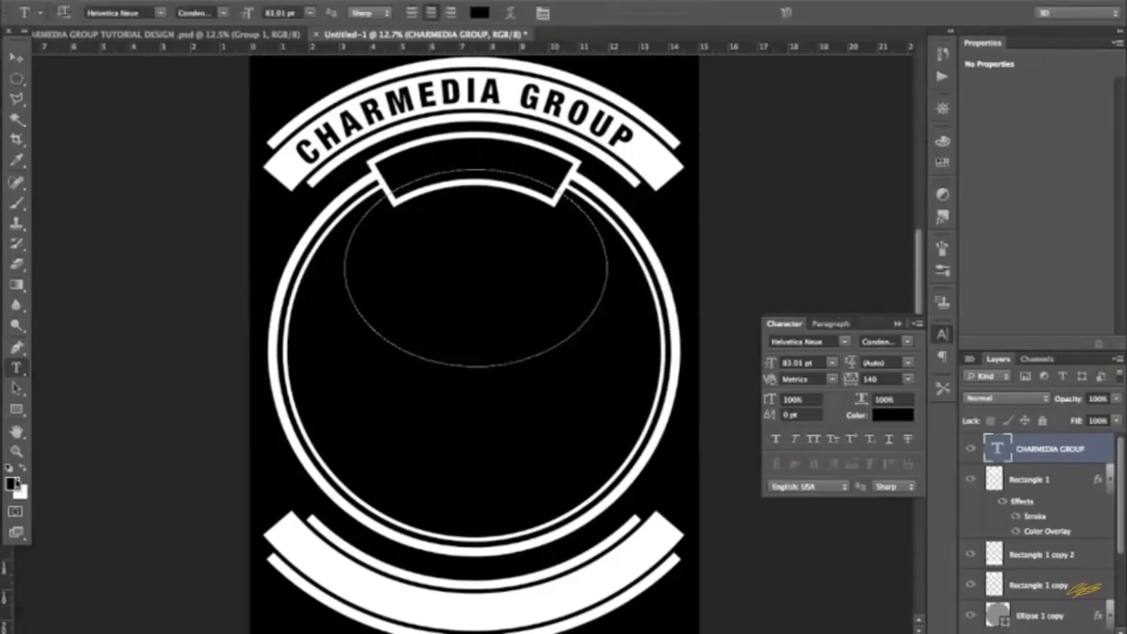
{"action": "left_click", "coordinate": [22, 468]}
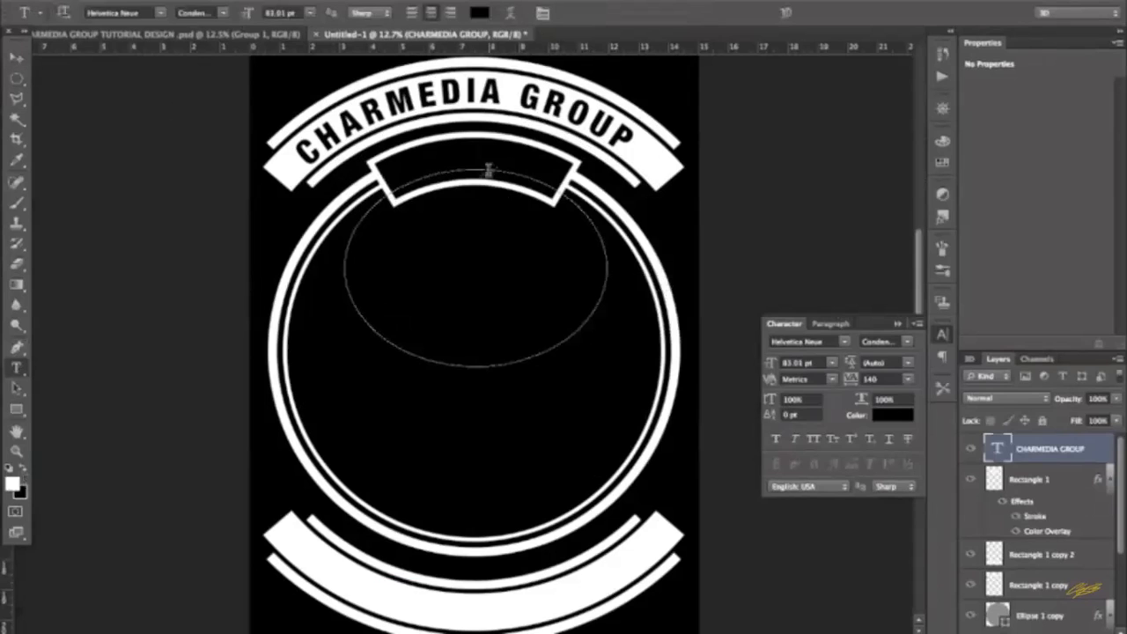
{"action": "left_click", "coordinate": [403, 181]}
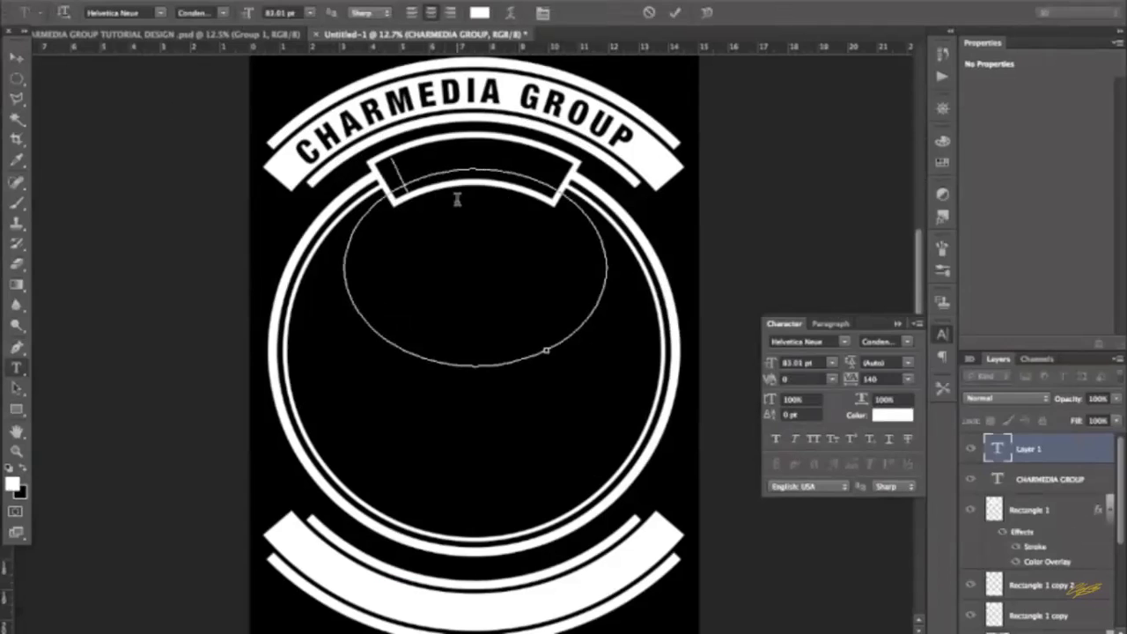
{"action": "type", "text": "mmxiii"}
{"action": "key", "text": "BackSpace"}
{"action": "key", "text": "BackSpace"}
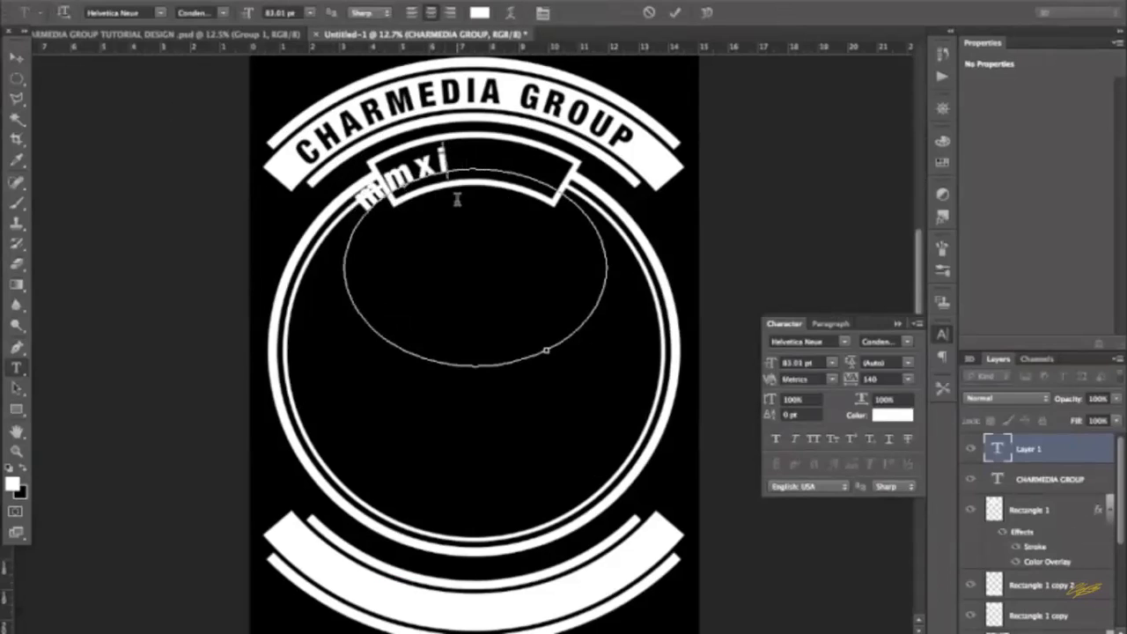
{"action": "key", "text": "BackSpace"}
{"action": "key", "text": "BackSpace"}
{"action": "key", "text": "BackSpace"}
{"action": "key", "text": "BackSpace"}
- Enter MMXIII in capitals on the elliptical path and slide the text along it until it is centered in the outline banner
{"action": "type", "text": "MM"}
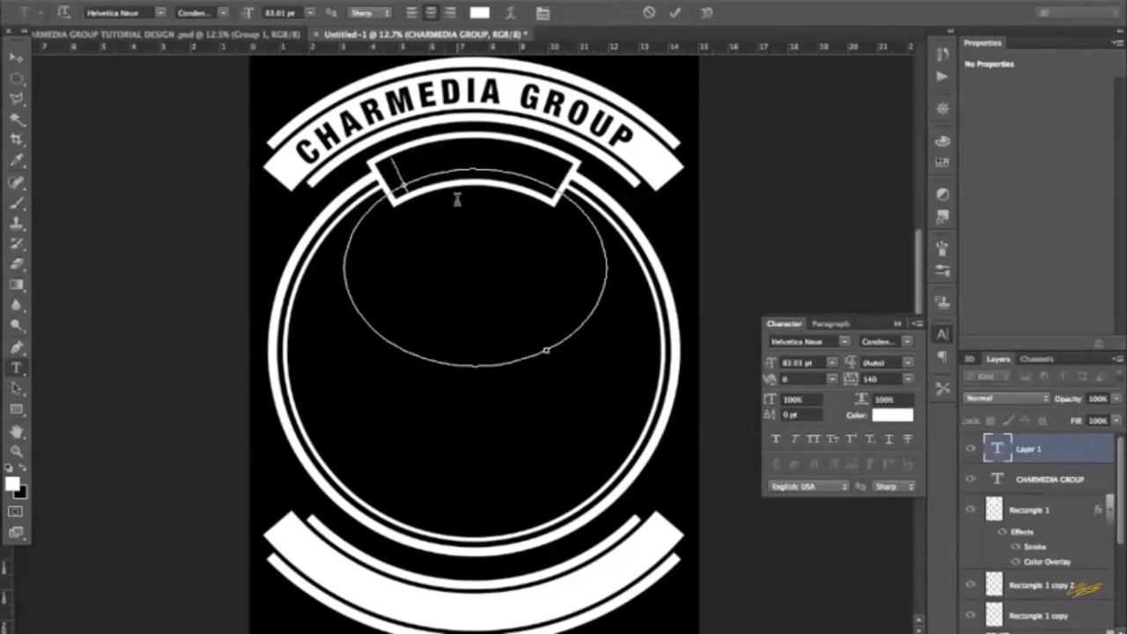
{"action": "type", "text": "XXII"}
{"action": "key", "text": "BackSpace"}
{"action": "key", "text": "BackSpace"}
{"action": "key", "text": "BackSpace"}
{"action": "type", "text": "III"}
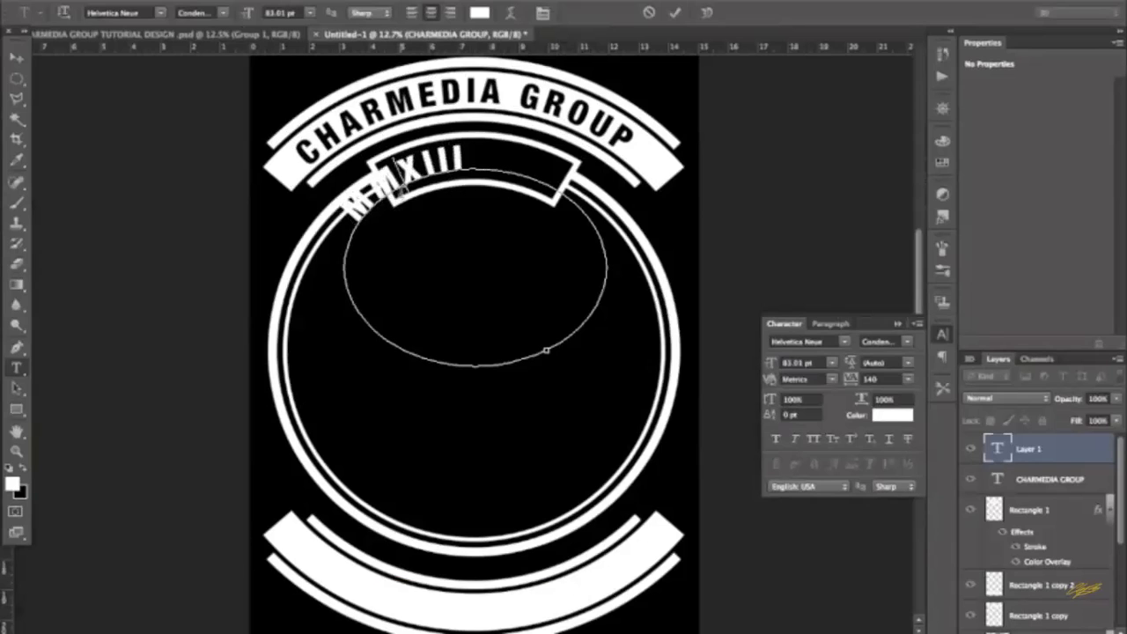
{"action": "left_click_drag", "start_coordinate": [412, 192], "coordinate": [472, 165]}
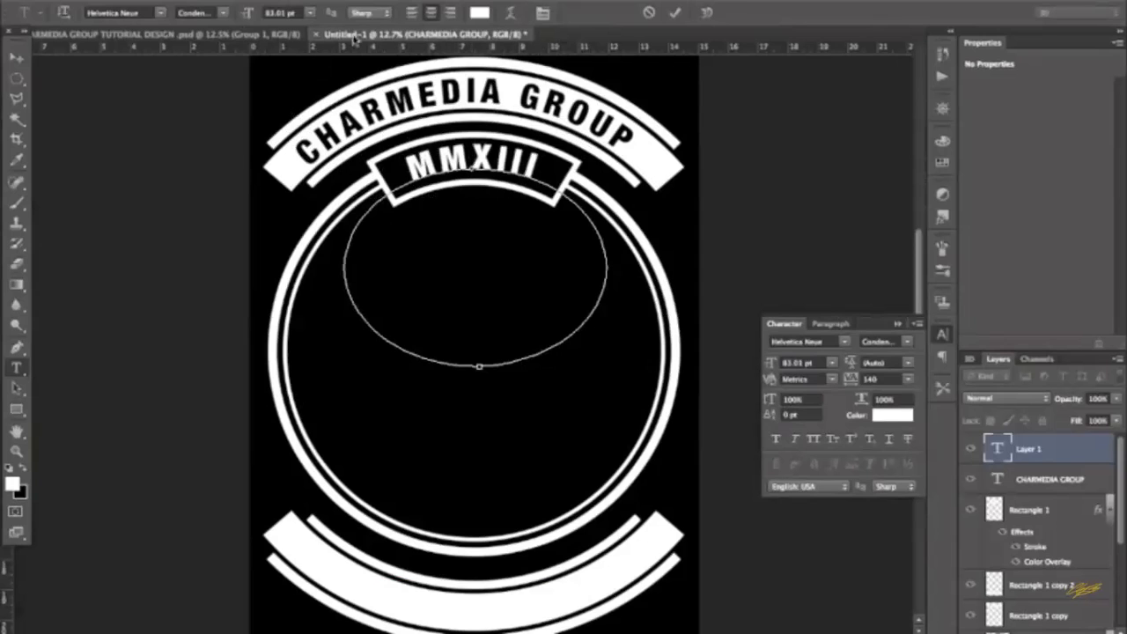
- Place a temporary horizontal guide across the lower edge of the MMXIII text to check its alignment, and remove the guide
{"action": "left_click", "coordinate": [438, 1]}
{"action": "left_click", "coordinate": [431, 2]}
{"action": "left_click", "coordinate": [432, 2]}
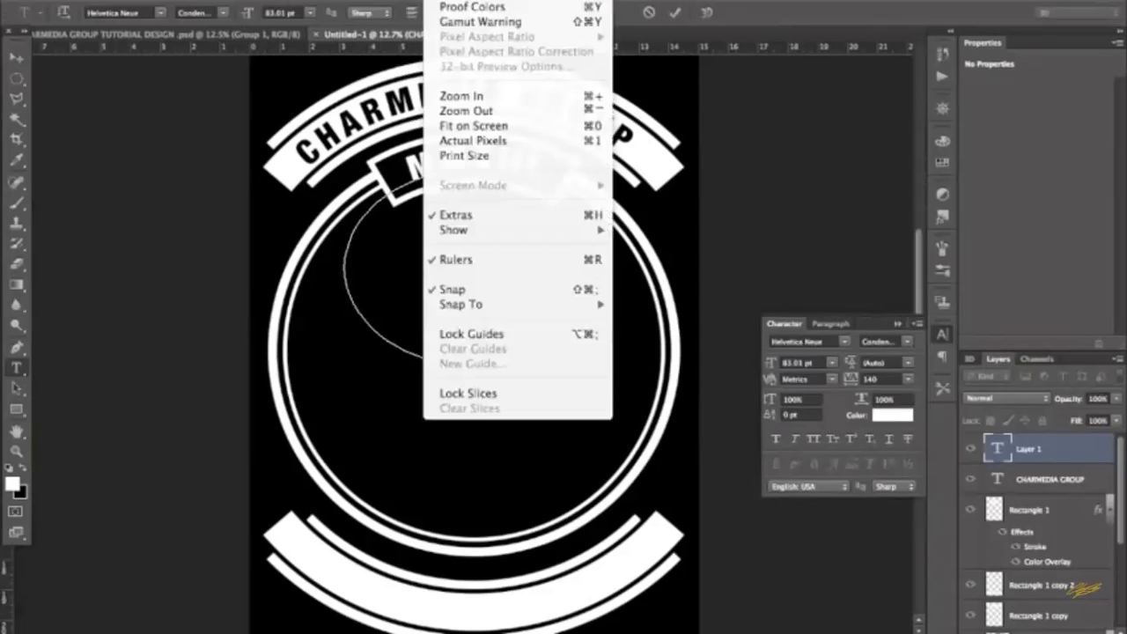
{"action": "left_click", "coordinate": [431, 2]}
{"action": "left_click_drag", "start_coordinate": [432, 46], "coordinate": [442, 181]}
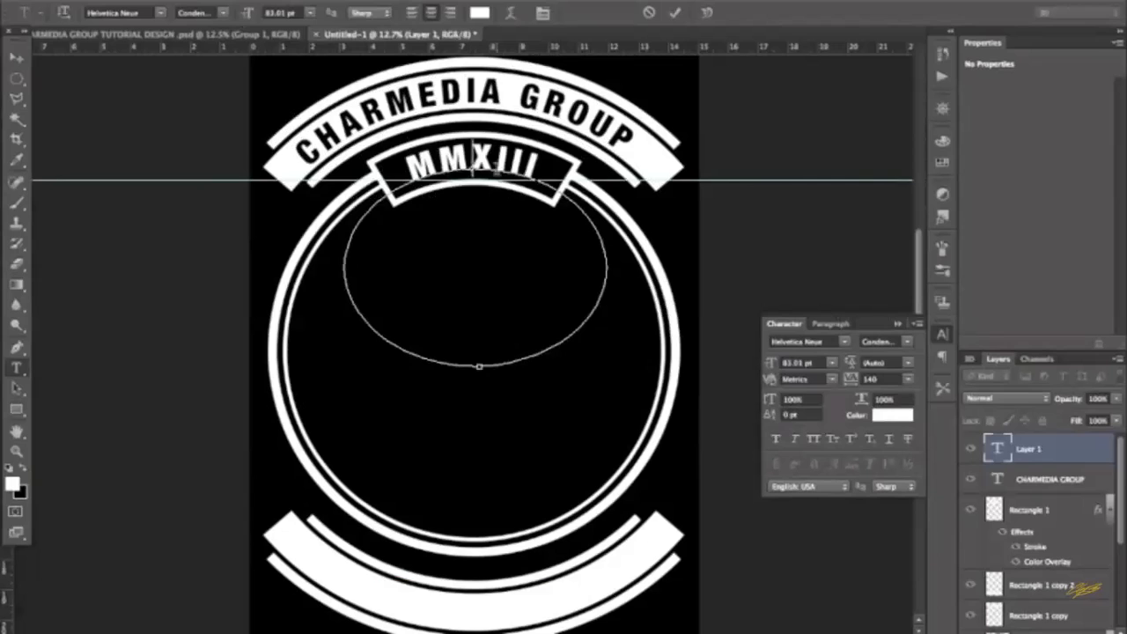
{"action": "left_click", "coordinate": [15, 58]}
{"action": "left_click_drag", "start_coordinate": [131, 181], "coordinate": [154, 35]}
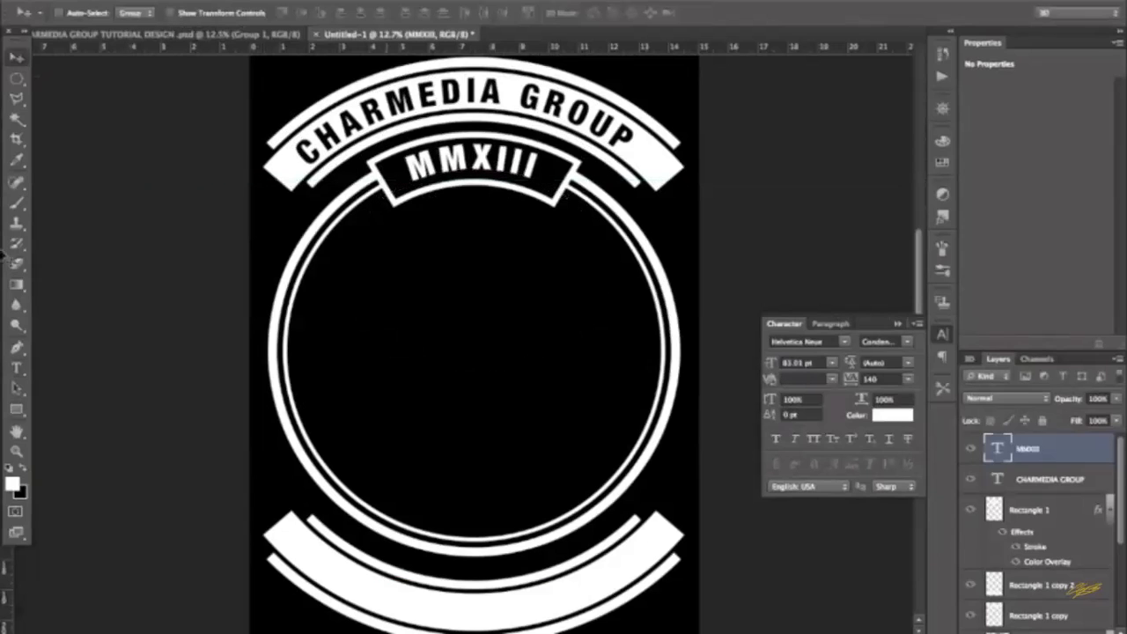
- Reduce the font size of the whole MMXIII text to 73.01 pt
{"action": "left_click", "coordinate": [16, 368]}
{"action": "double_click", "coordinate": [442, 167]}
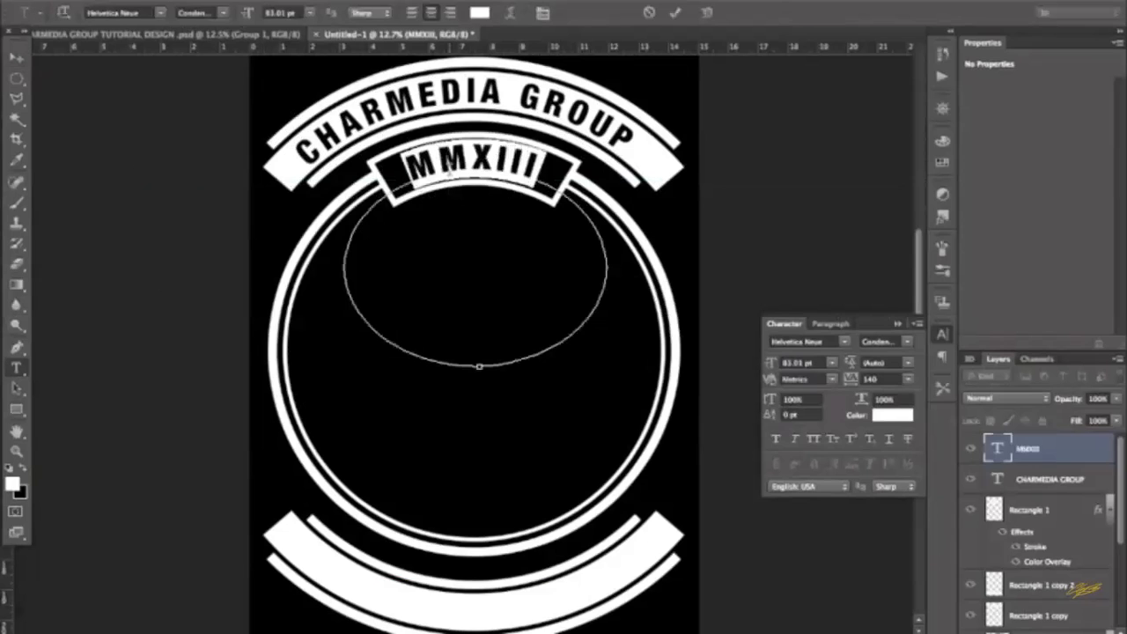
{"action": "left_click_drag", "start_coordinate": [250, 13], "coordinate": [246, 12]}
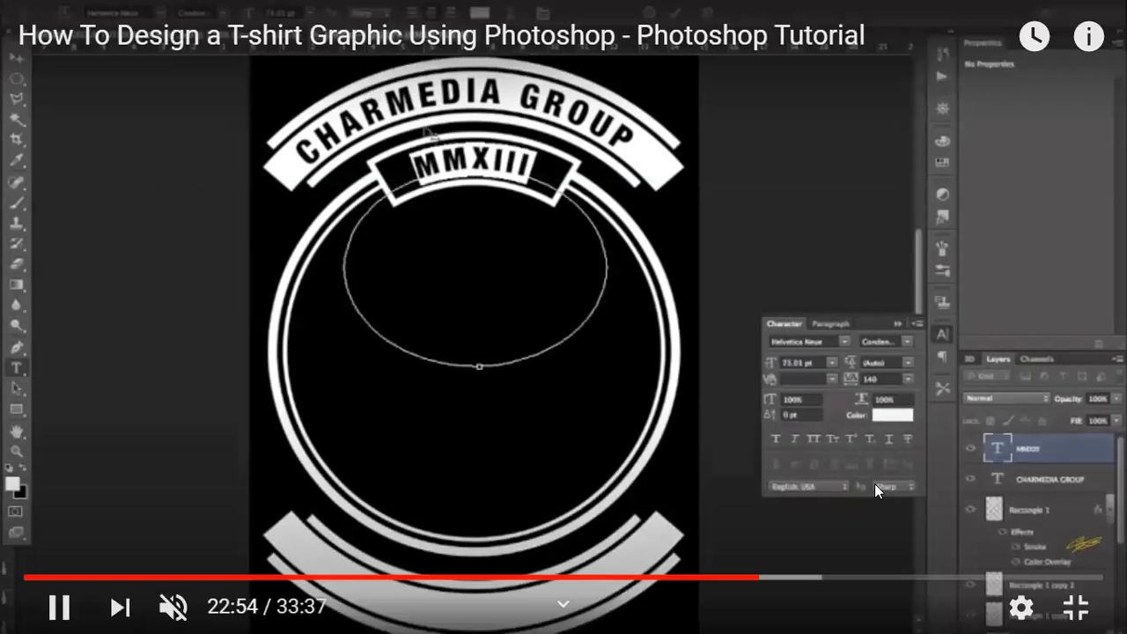
{"action": "left_click", "coordinate": [1076, 607]}
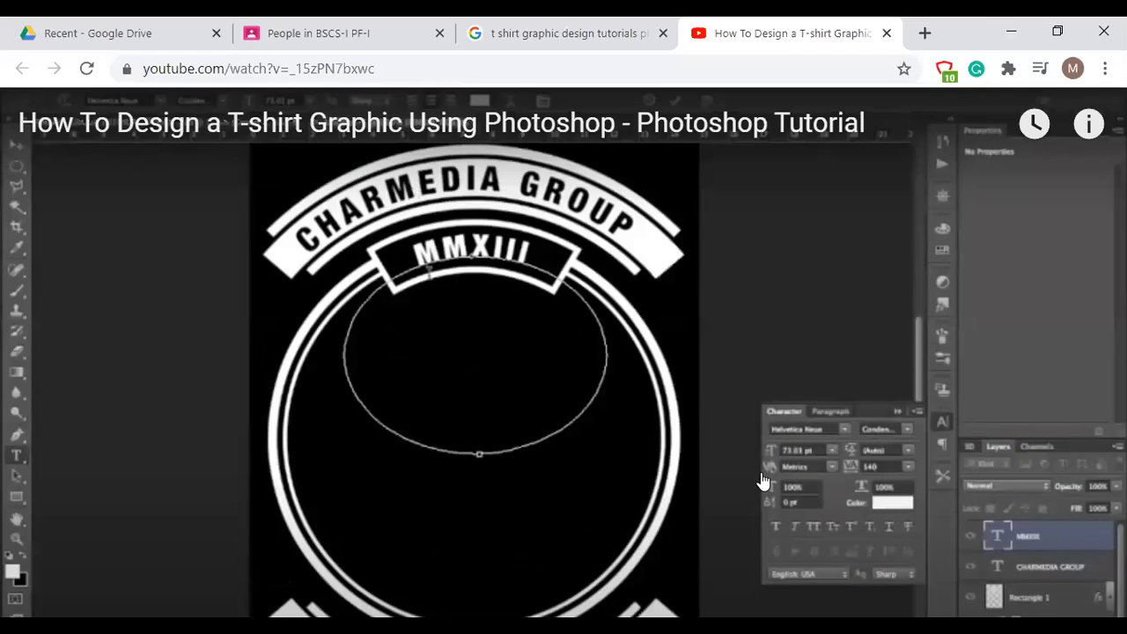